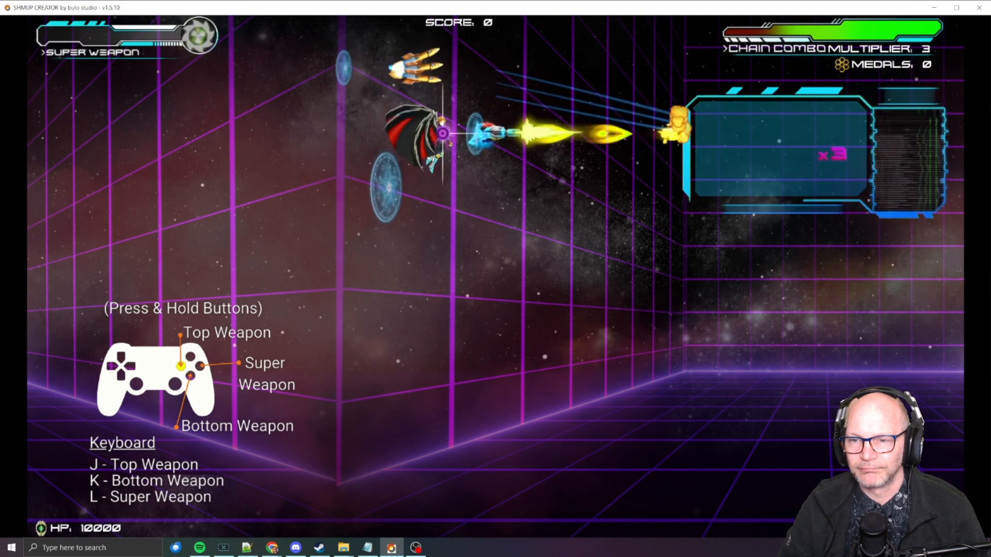
{"action": "key", "text": "s"}
{"action": "key", "text": "d"}
{"action": "key", "text": "k"}
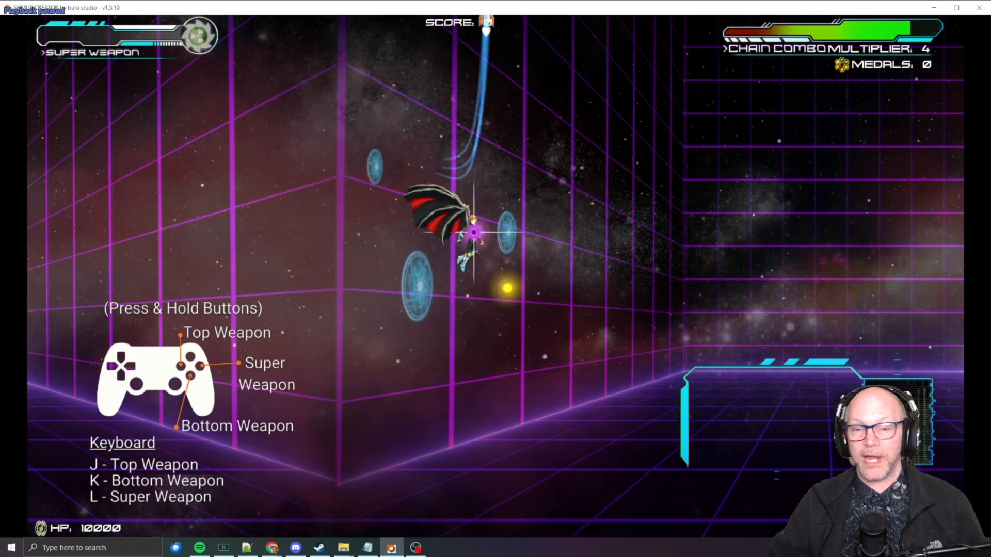
Rewind the paused gameplay recording in 5-second jumps to the intro near its beginning.
{"action": "key", "text": "Left"}
{"action": "key", "text": "Left"}
{"action": "key", "text": "Left"}
{"action": "key", "text": "Left"}
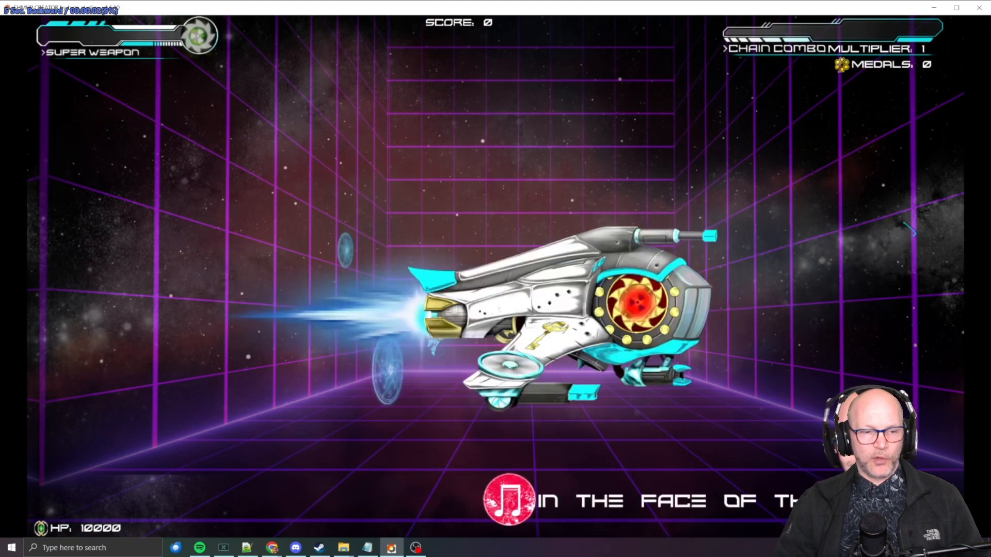
Go back frame by frame from the dialogue box opening to the spaceship's fly-through.
{"action": "key", "text": "f"}
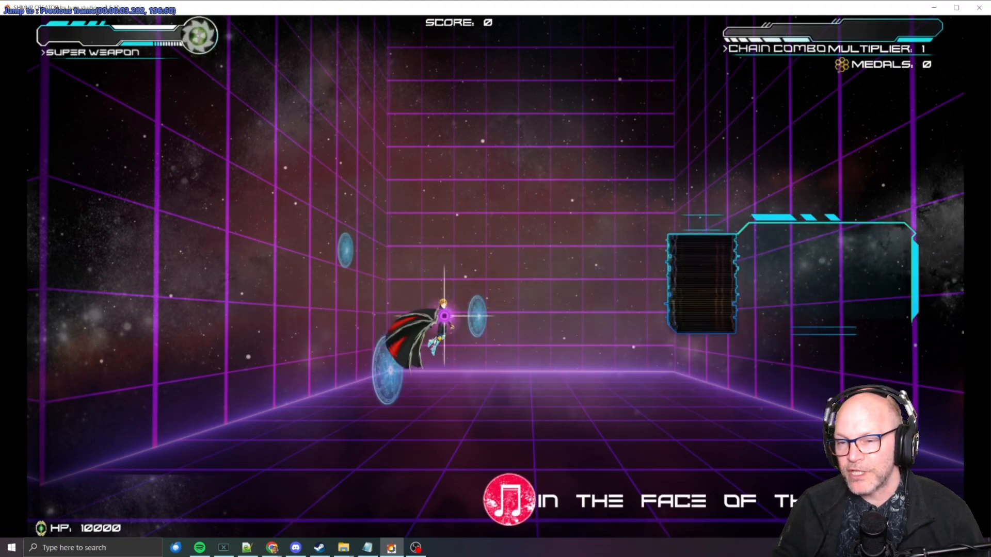
{"action": "key", "text": "d"}
{"action": "key", "text": "d"}
{"action": "key", "text": "d"}
{"action": "key", "text": "d"}
{"action": "key", "text": "d"}
{"action": "key", "text": "d"}
{"action": "key", "text": "d"}
{"action": "key", "text": "d"}
{"action": "key", "text": "d"}
{"action": "key", "text": "d"}
{"action": "key", "text": "d"}
{"action": "key", "text": "d"}
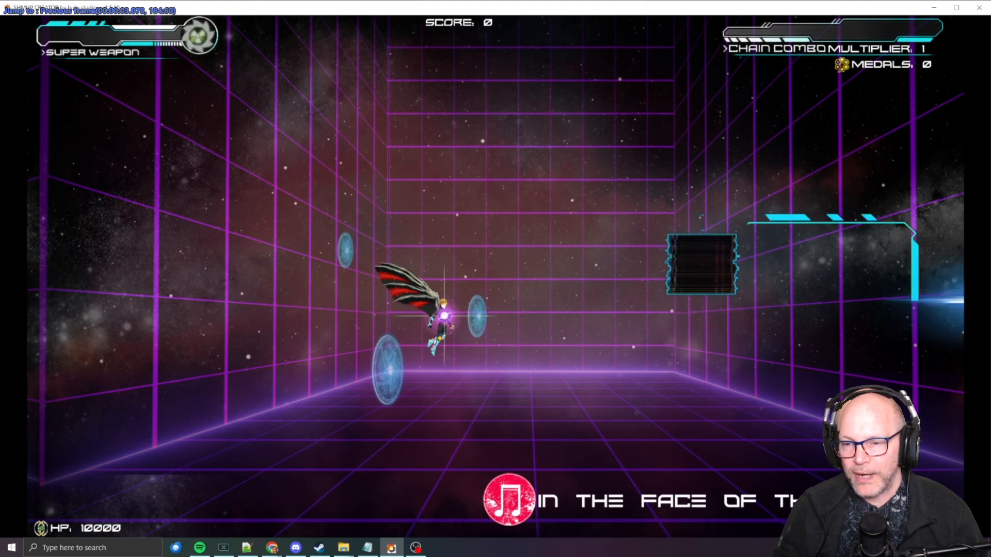
{"action": "key", "text": "f"}
{"action": "key", "text": "f"}
{"action": "key", "text": "f"}
{"action": "key", "text": "f"}
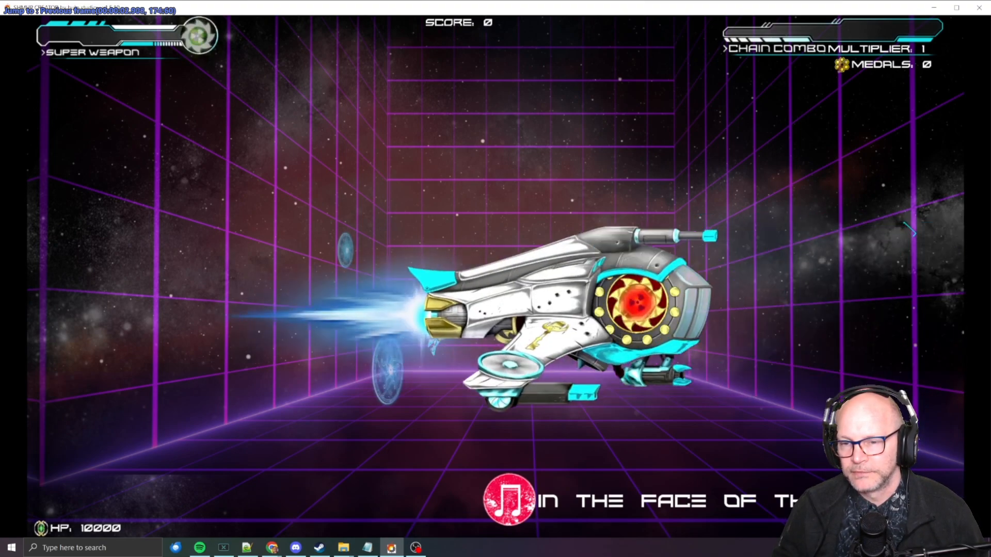
Advance frame by frame to examine how the spaceship flies off and the dialogue box begins to open.
{"action": "key", "text": "f"}
{"action": "key", "text": "f"}
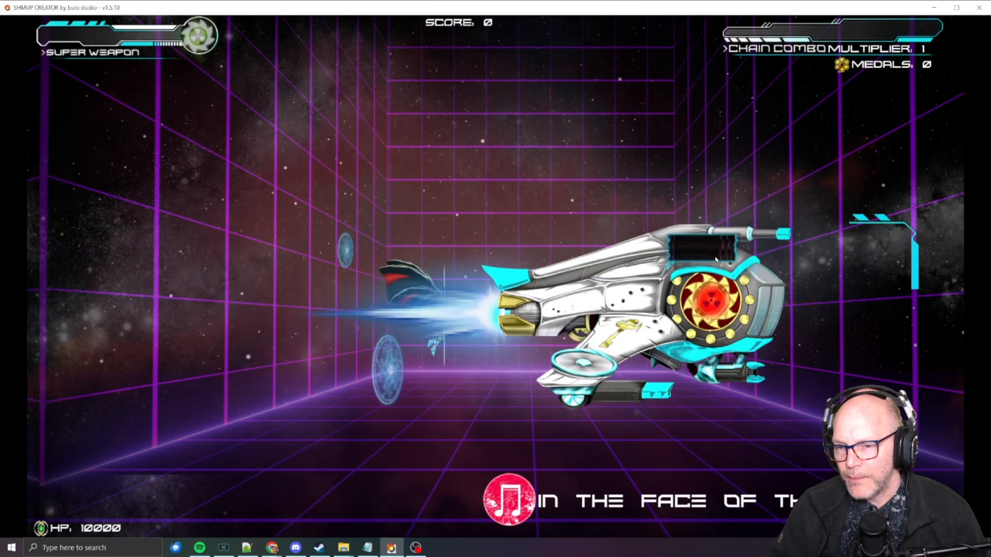
{"action": "key", "text": "f"}
{"action": "key", "text": "f"}
{"action": "key", "text": "f"}
{"action": "key", "text": "f"}
{"action": "key", "text": "f"}
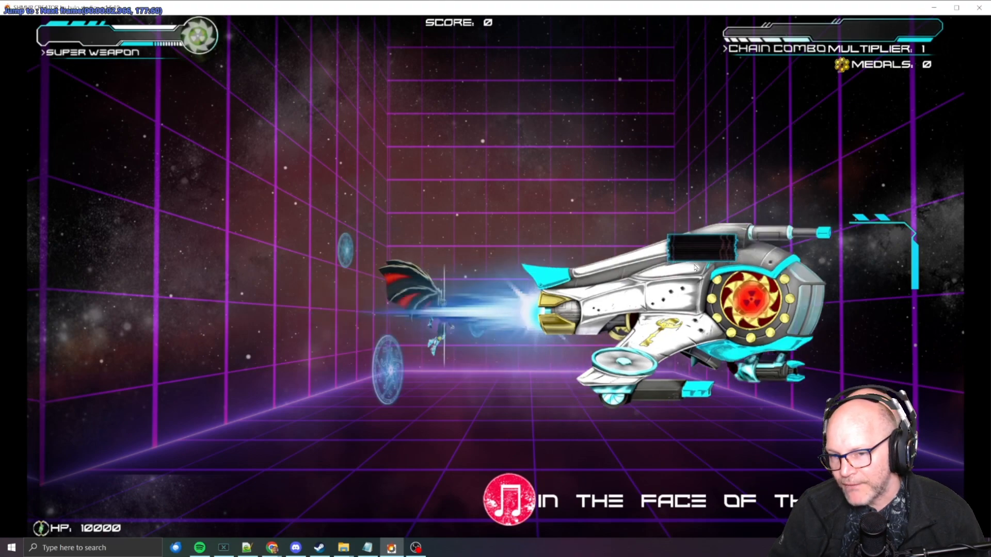
{"action": "key", "text": "f"}
{"action": "key", "text": "f"}
{"action": "key", "text": "f"}
{"action": "key", "text": "f"}
{"action": "key", "text": "f"}
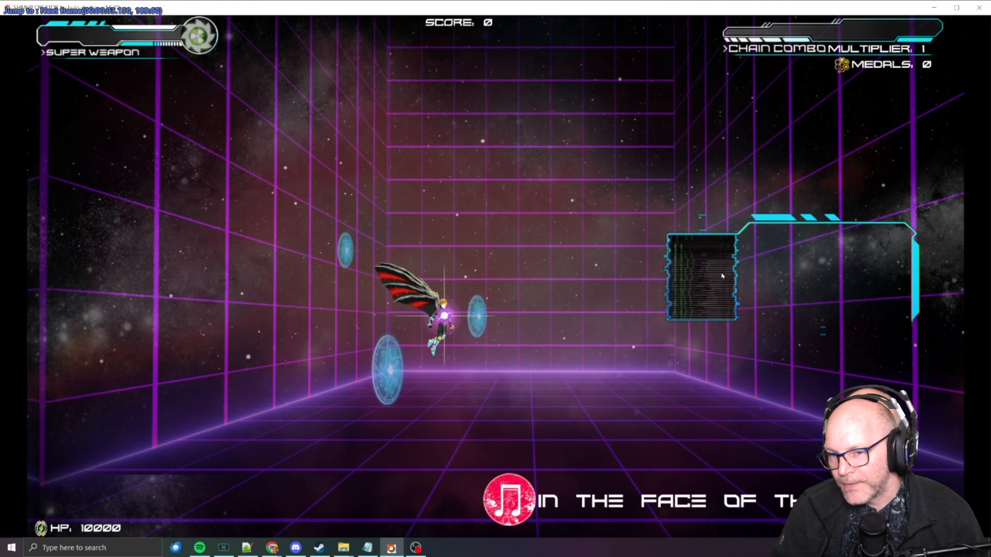
Examine the opening animation of the dialogue box's frame and portrait panel, frame by frame, up to the DRBOSSKEY label.
{"action": "key", "text": "f"}
{"action": "key", "text": "f"}
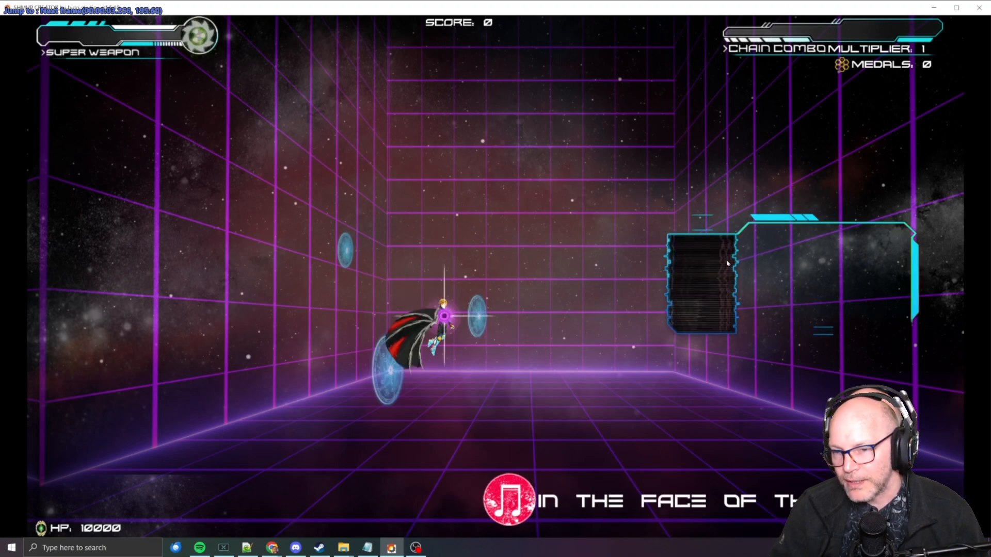
{"action": "key", "text": "f"}
{"action": "key", "text": "f"}
{"action": "key", "text": "f"}
{"action": "key", "text": "f"}
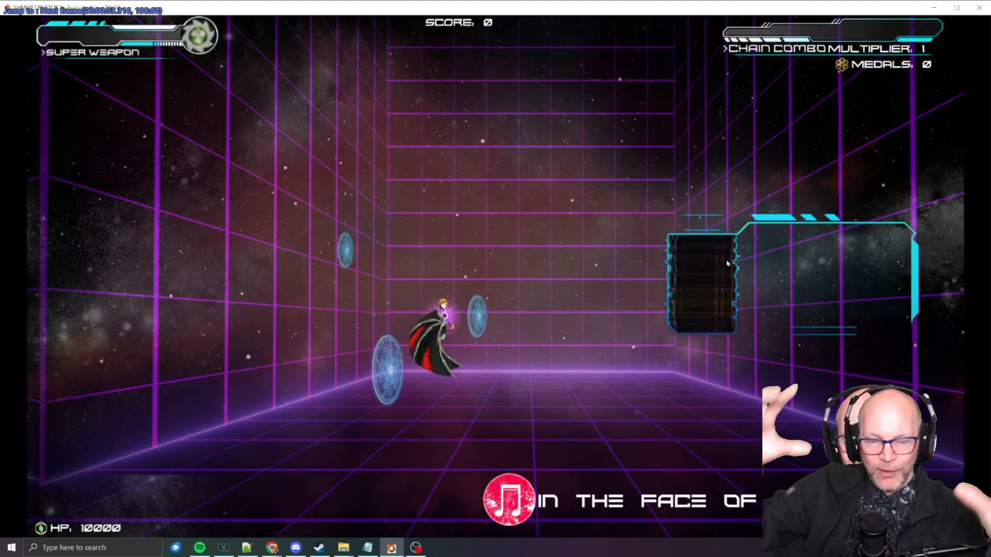
{"action": "key", "text": "f"}
{"action": "key", "text": "f"}
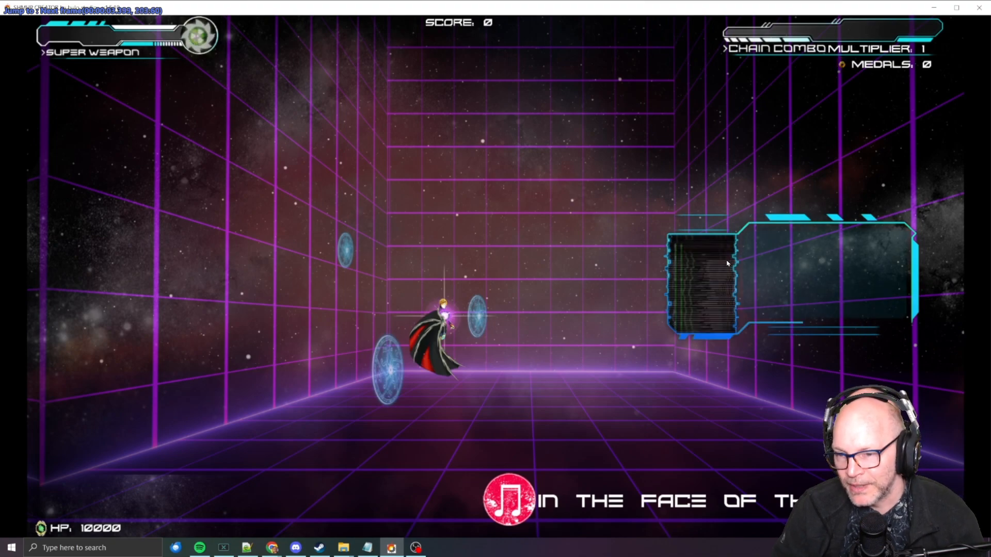
{"action": "key", "text": "f"}
{"action": "key", "text": "f"}
{"action": "key", "text": "f"}
{"action": "key", "text": "f"}
{"action": "key", "text": "f"}
{"action": "key", "text": "f"}
{"action": "key", "text": "f"}
{"action": "key", "text": "f"}
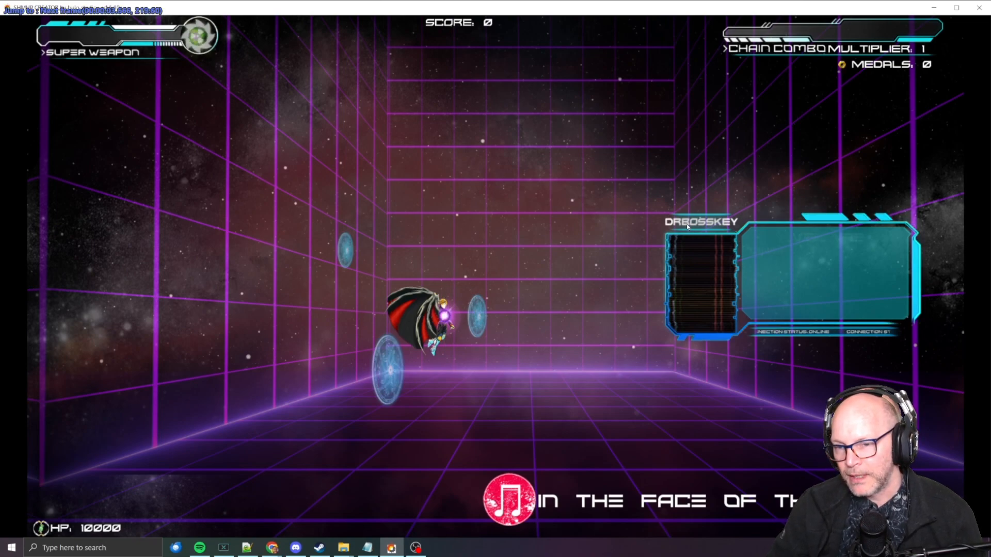
Examine frame by frame how the character portrait and the VEIL PIERCER SHIP heading appear in the dialogue box.
{"action": "key", "text": "f"}
{"action": "key", "text": "f"}
{"action": "key", "text": "f"}
{"action": "key", "text": "f"}
{"action": "key", "text": "f"}
{"action": "key", "text": "f"}
{"action": "key", "text": "f"}
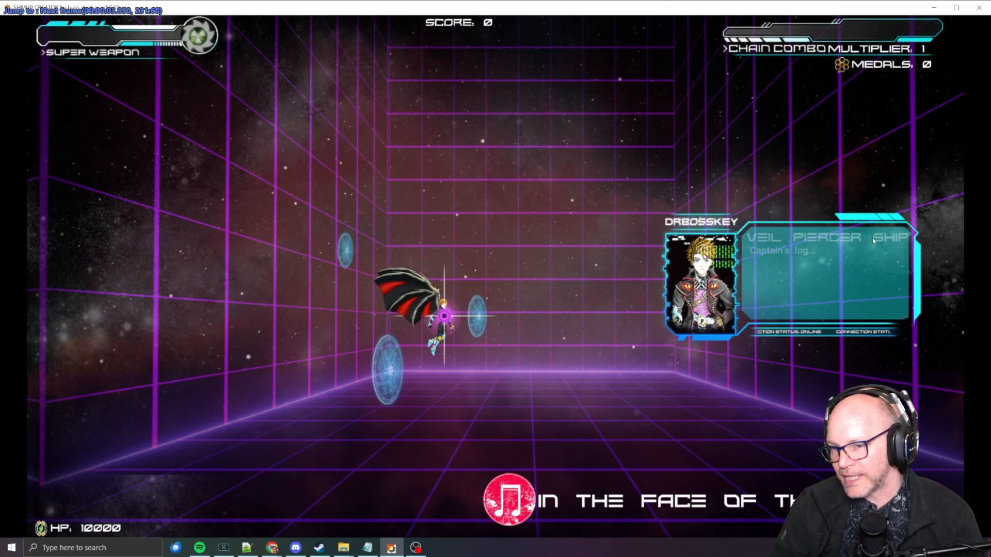
{"action": "key", "text": "f"}
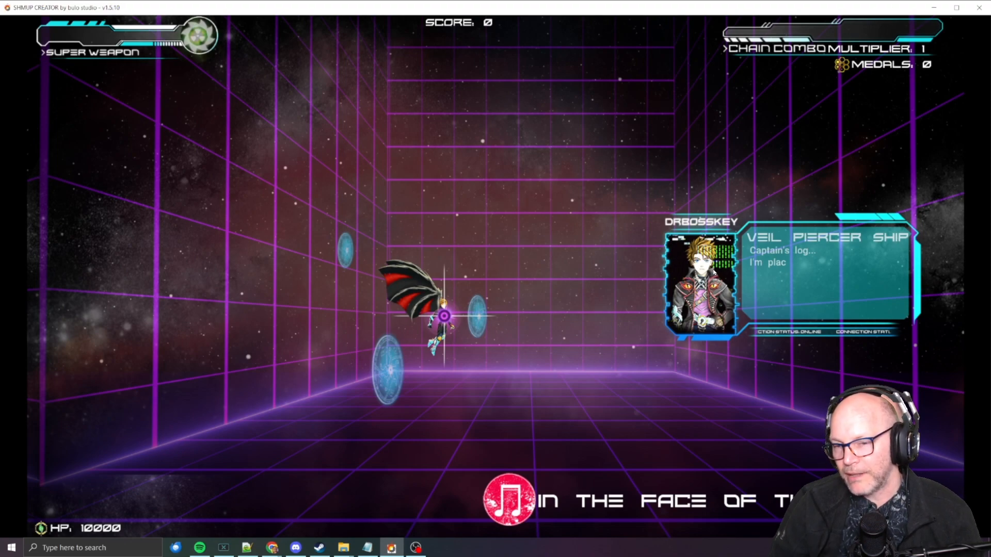
Follow the letter-by-letter reveal of the captain's log message, one frame at a time, up to the words about collecting monster soul bits.
{"action": "key", "text": "f"}
{"action": "key", "text": "f"}
{"action": "key", "text": "f"}
{"action": "key", "text": "f"}
{"action": "key", "text": "f"}
{"action": "key", "text": "f"}
{"action": "key", "text": "f"}
{"action": "key", "text": "f"}
{"action": "key", "text": "f"}
{"action": "key", "text": "f"}
{"action": "key", "text": "f"}
{"action": "key", "text": "f"}
{"action": "key", "text": "f"}
{"action": "key", "text": "f"}
{"action": "key", "text": "f"}
{"action": "key", "text": "f"}
{"action": "key", "text": "f"}
{"action": "key", "text": "f"}
{"action": "key", "text": "f"}
{"action": "key", "text": "f"}
{"action": "key", "text": "f"}
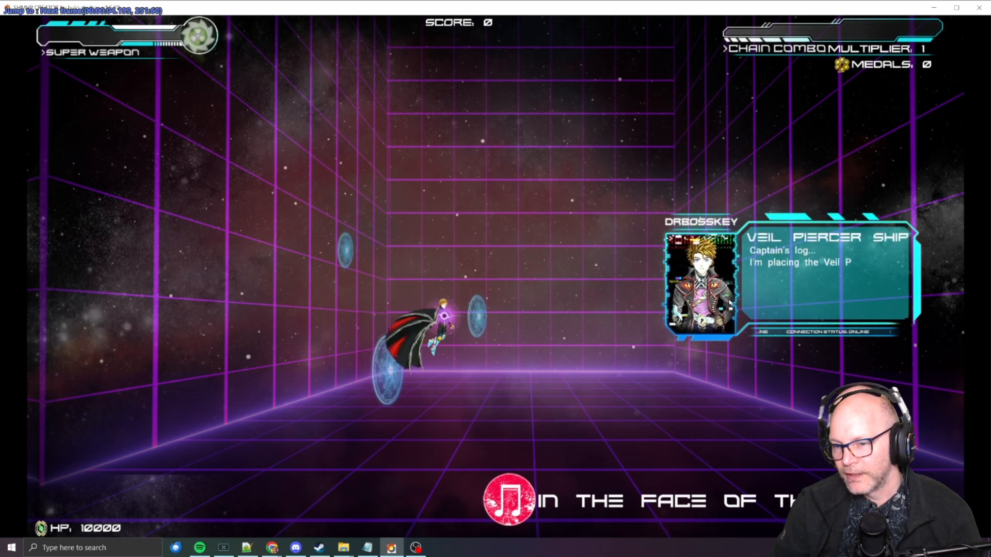
{"action": "key", "text": "f"}
{"action": "key", "text": "f"}
{"action": "key", "text": "f"}
{"action": "key", "text": "f"}
{"action": "key", "text": "f"}
{"action": "key", "text": "f"}
{"action": "key", "text": "f"}
{"action": "key", "text": "f"}
{"action": "key", "text": "f"}
{"action": "key", "text": "f"}
{"action": "key", "text": "f"}
{"action": "key", "text": "f"}
{"action": "key", "text": "f"}
{"action": "key", "text": "f"}
{"action": "key", "text": "f"}
{"action": "key", "text": "f"}
{"action": "key", "text": "f"}
{"action": "key", "text": "f"}
{"action": "key", "text": "f"}
{"action": "key", "text": "f"}
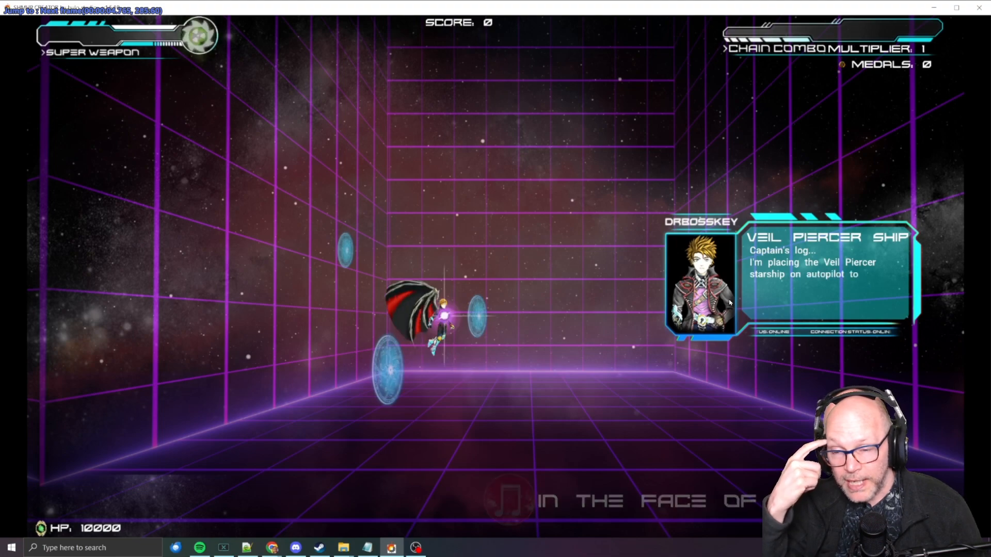
{"action": "key", "text": "f"}
{"action": "key", "text": "f"}
{"action": "key", "text": "f"}
{"action": "key", "text": "f"}
{"action": "key", "text": "f"}
{"action": "key", "text": "f"}
{"action": "key", "text": "f"}
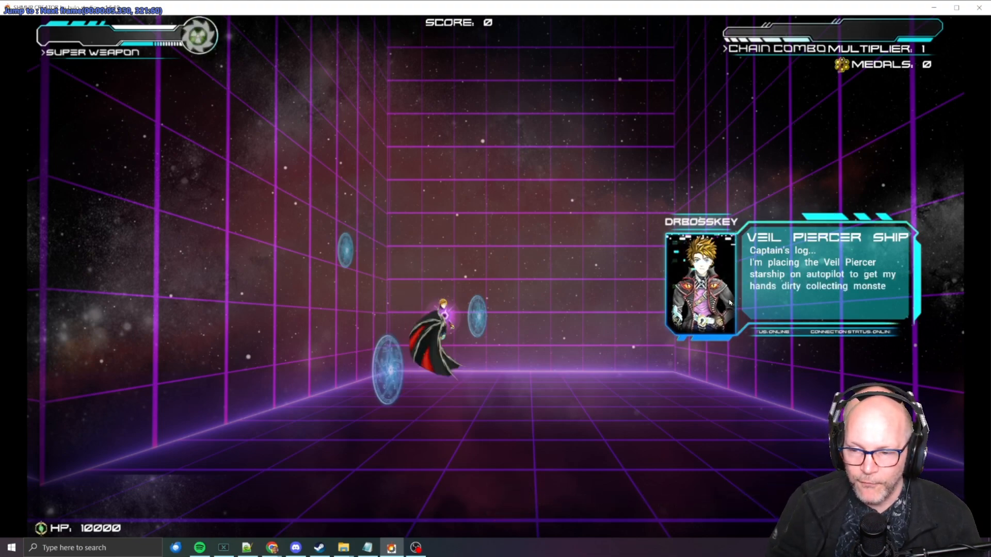
Continue through the remaining frames of the dialogue text until the closing "(Fly over here)" line is complete.
{"action": "key", "text": "f"}
{"action": "key", "text": "f"}
{"action": "key", "text": "f"}
{"action": "key", "text": "f"}
{"action": "key", "text": "f"}
{"action": "key", "text": "f"}
{"action": "key", "text": "f"}
{"action": "key", "text": "f"}
{"action": "key", "text": "f"}
{"action": "key", "text": "f"}
{"action": "key", "text": "f"}
{"action": "key", "text": "f"}
{"action": "key", "text": "f"}
{"action": "key", "text": "f"}
{"action": "key", "text": "f"}
{"action": "key", "text": "f"}
{"action": "key", "text": "f"}
{"action": "key", "text": "f"}
{"action": "key", "text": "f"}
{"action": "key", "text": "f"}
{"action": "key", "text": "f"}
{"action": "key", "text": "f"}
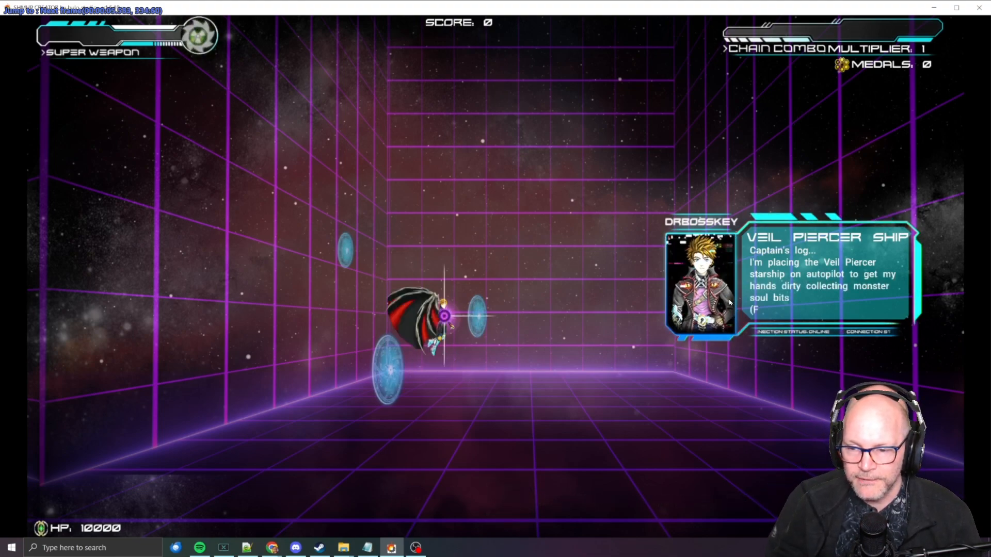
{"action": "key", "text": "f"}
{"action": "key", "text": "f"}
{"action": "key", "text": "f"}
{"action": "key", "text": "f"}
{"action": "key", "text": "f"}
{"action": "key", "text": "f"}
{"action": "key", "text": "f"}
{"action": "key", "text": "f"}
{"action": "key", "text": "f"}
{"action": "key", "text": "f"}
{"action": "key", "text": "f"}
{"action": "key", "text": "f"}
{"action": "key", "text": "f"}
{"action": "key", "text": "f"}
{"action": "key", "text": "f"}
{"action": "key", "text": "f"}
{"action": "key", "text": "f"}
{"action": "key", "text": "f"}
{"action": "key", "text": "f"}
{"action": "key", "text": "f"}
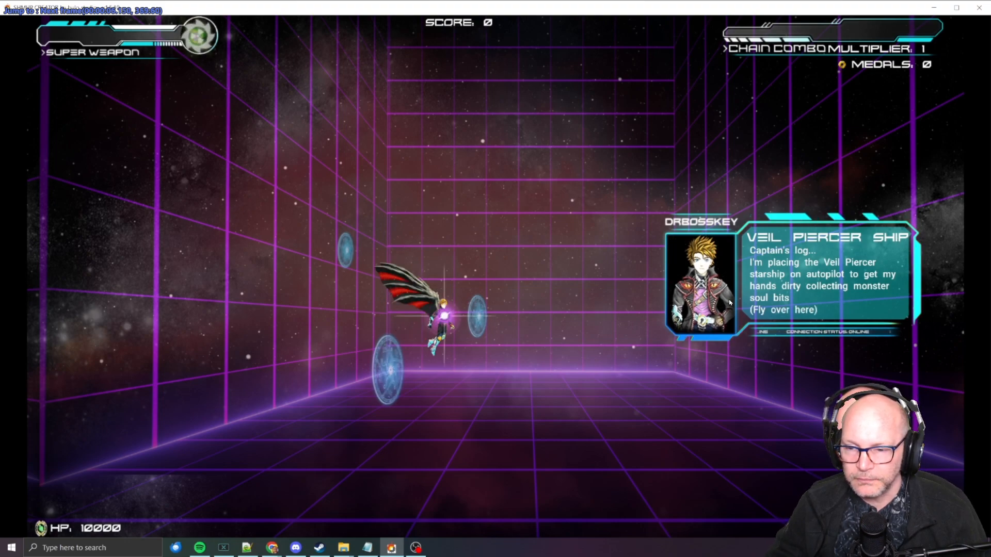
Examine the completed dialogue box one frame at a time, following the animation of the character portrait and status line.
{"action": "key", "text": "f"}
{"action": "key", "text": "f"}
{"action": "key", "text": "f"}
{"action": "key", "text": "f"}
{"action": "key", "text": "f"}
{"action": "key", "text": "f"}
{"action": "key", "text": "f"}
{"action": "key", "text": "f"}
{"action": "key", "text": "f"}
{"action": "key", "text": "f"}
{"action": "key", "text": "f"}
{"action": "key", "text": "f"}
{"action": "key", "text": "f"}
{"action": "key", "text": "f"}
{"action": "key", "text": "f"}
{"action": "key", "text": "f"}
{"action": "key", "text": "f"}
{"action": "key", "text": "f"}
{"action": "key", "text": "f"}
{"action": "key", "text": "f"}
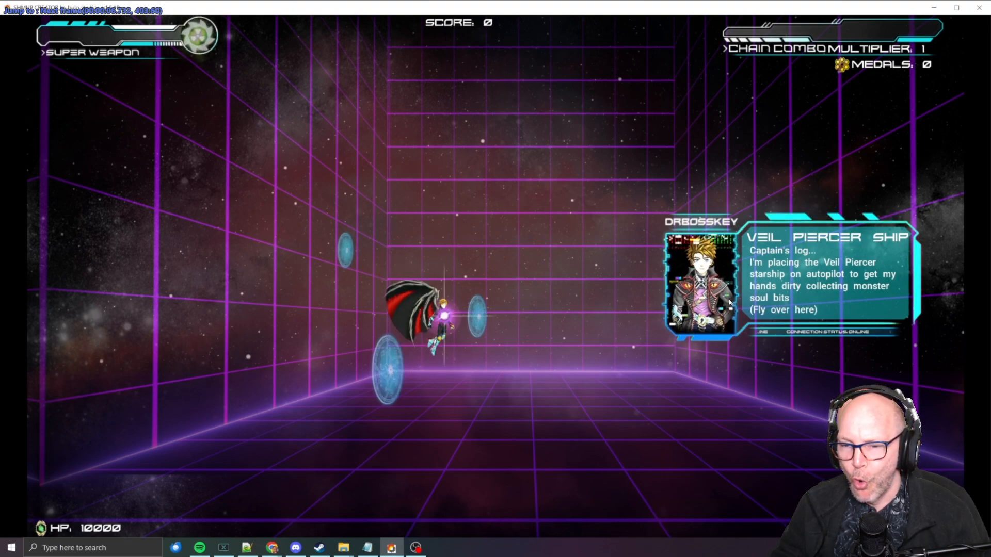
Play the recording briefly, pause it and continue frame by frame as the player character flies toward the dialogue box.
{"action": "key", "text": "space"}
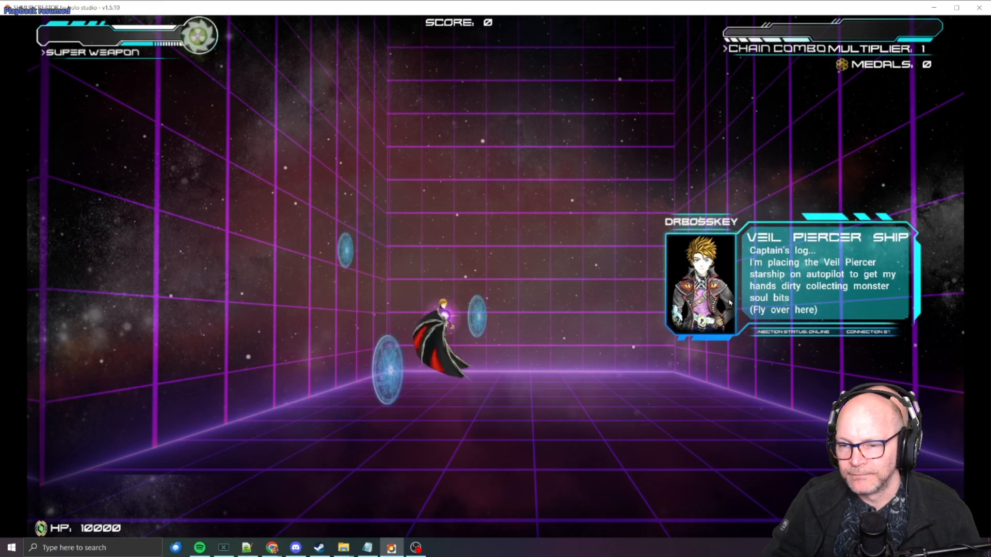
{"action": "key", "text": "space"}
{"action": "key", "text": "f"}
{"action": "key", "text": "f"}
{"action": "key", "text": "f"}
{"action": "key", "text": "f"}
{"action": "key", "text": "f"}
{"action": "key", "text": "f"}
{"action": "key", "text": "f"}
{"action": "key", "text": "f"}
{"action": "key", "text": "f"}
{"action": "key", "text": "f"}
{"action": "key", "text": "f"}
{"action": "key", "text": "f"}
{"action": "key", "text": "f"}
{"action": "key", "text": "f"}
{"action": "key", "text": "f"}
{"action": "key", "text": "f"}
{"action": "key", "text": "f"}
{"action": "key", "text": "f"}
{"action": "key", "text": "f"}
{"action": "key", "text": "f"}
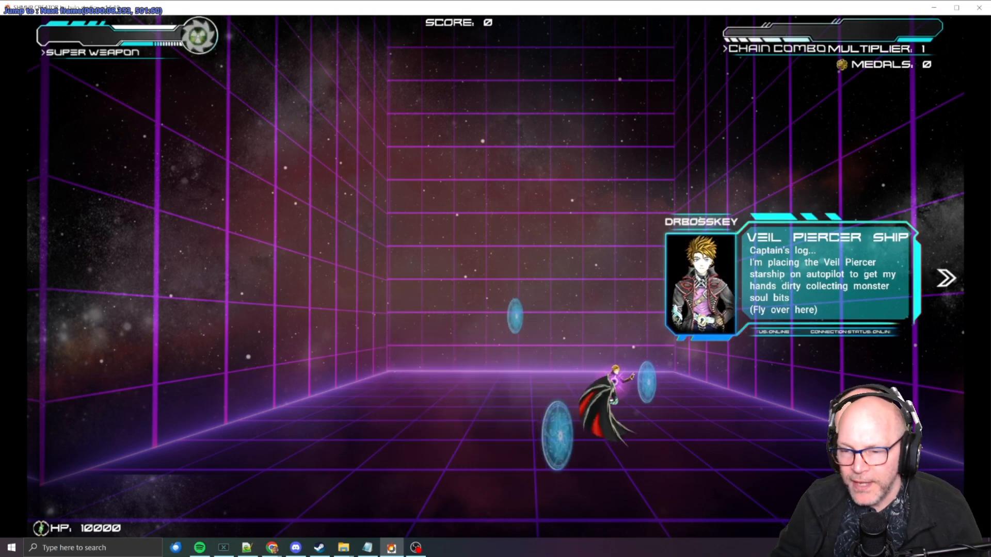
Examine the frames where the dialogue text and portrait vanish, stepping back and forth around the combo multiplier change.
{"action": "key", "text": "f"}
{"action": "key", "text": "f"}
{"action": "key", "text": "f"}
{"action": "key", "text": "f"}
{"action": "key", "text": "f"}
{"action": "key", "text": "f"}
{"action": "key", "text": "f"}
{"action": "key", "text": "f"}
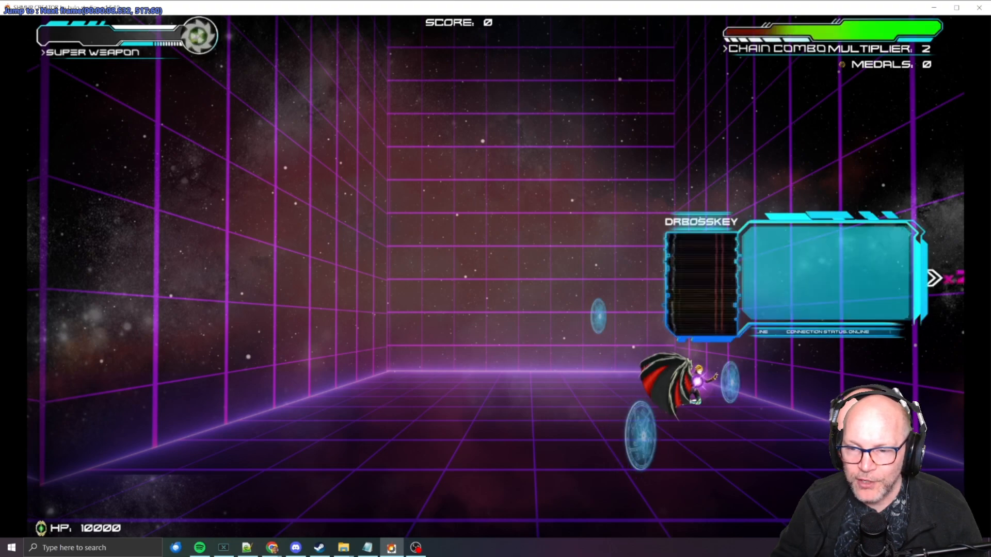
{"action": "key", "text": "d"}
{"action": "key", "text": "d"}
{"action": "key", "text": "f"}
{"action": "key", "text": "d"}
{"action": "key", "text": "f"}
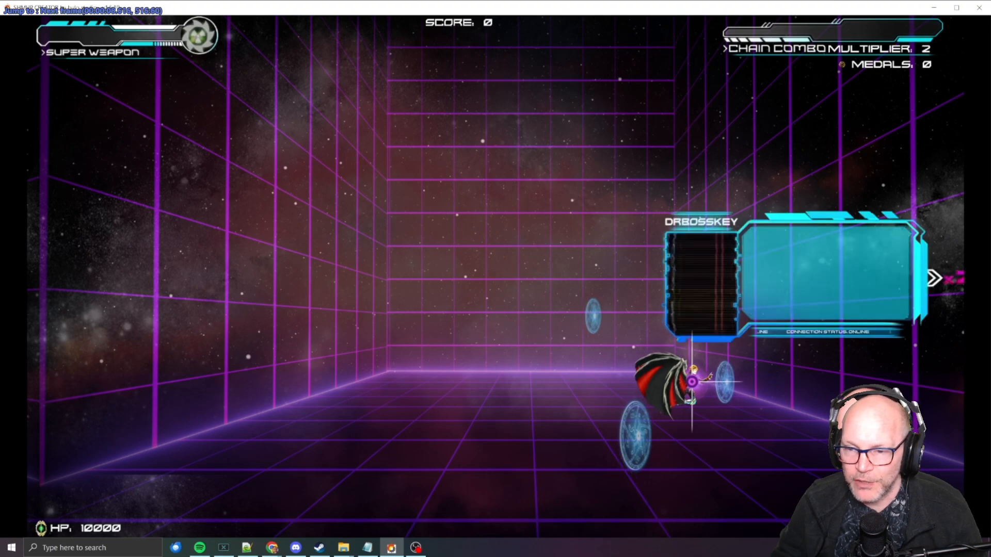
Follow the closing animation of the dialogue box's frame and portrait panel, frame by frame, until the box is gone.
{"action": "key", "text": "f"}
{"action": "key", "text": "f"}
{"action": "key", "text": "f"}
{"action": "key", "text": "f"}
{"action": "key", "text": "f"}
{"action": "key", "text": "f"}
{"action": "key", "text": "f"}
{"action": "key", "text": "f"}
{"action": "key", "text": "f"}
{"action": "key", "text": "f"}
{"action": "key", "text": "f"}
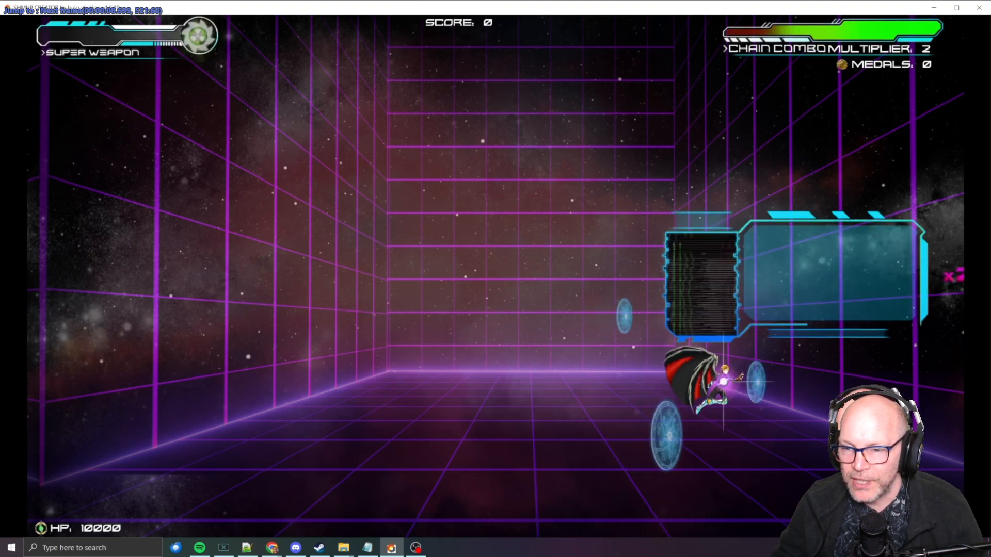
{"action": "key", "text": "f"}
{"action": "key", "text": "f"}
{"action": "key", "text": "f"}
{"action": "key", "text": "f"}
{"action": "key", "text": "f"}
{"action": "key", "text": "f"}
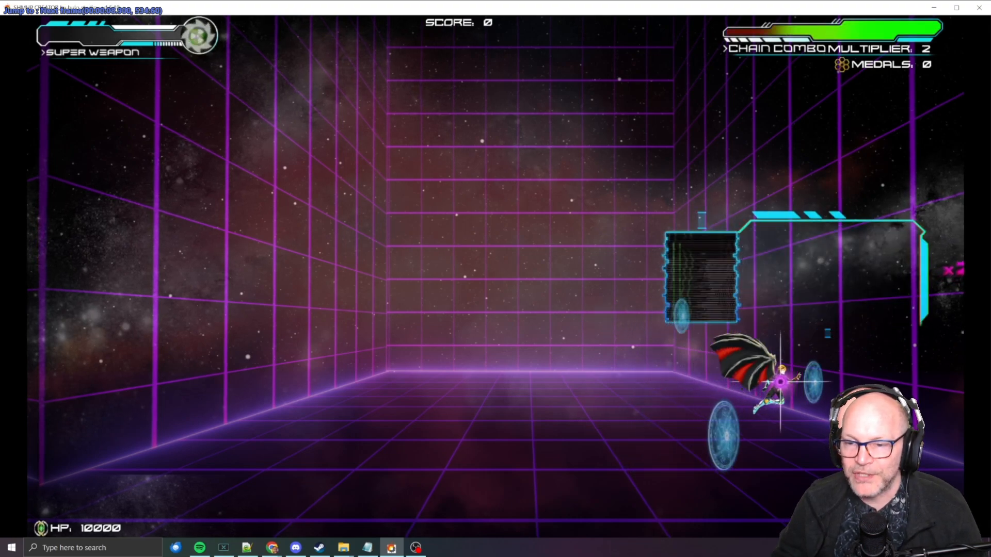
{"action": "key", "text": "f"}
{"action": "key", "text": "f"}
{"action": "key", "text": "f"}
{"action": "key", "text": "f"}
{"action": "key", "text": "f"}
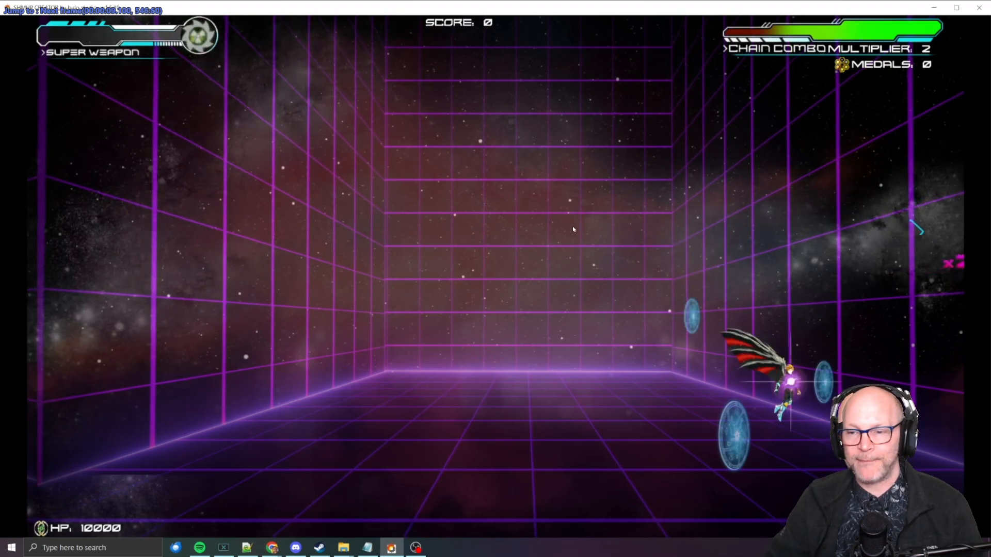
Finish the playback, switch to SHMUP Creator's Level Editor and show the DRBOSSKEY dialogue box setup up close.
{"action": "key", "text": "space"}
{"action": "key", "text": "space"}
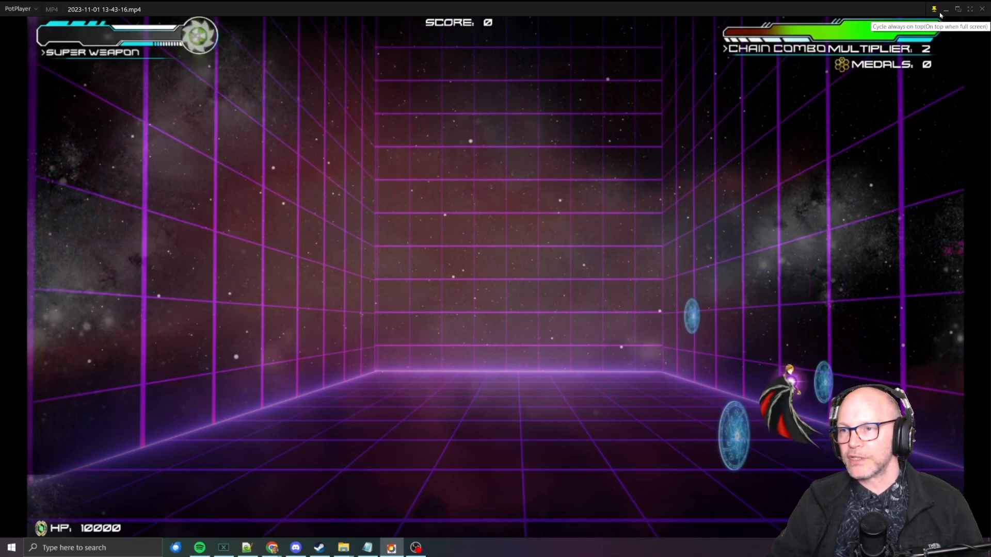
{"action": "left_click", "coordinate": [947, 12]}
{"action": "middle_click_drag", "start_coordinate": [577, 166], "coordinate": [455, 268]}
{"action": "scroll", "coordinate": [468, 192], "scroll_direction": "up", "scroll_amount": 1}
{"action": "scroll", "coordinate": [468, 195], "scroll_direction": "up", "scroll_amount": 1}
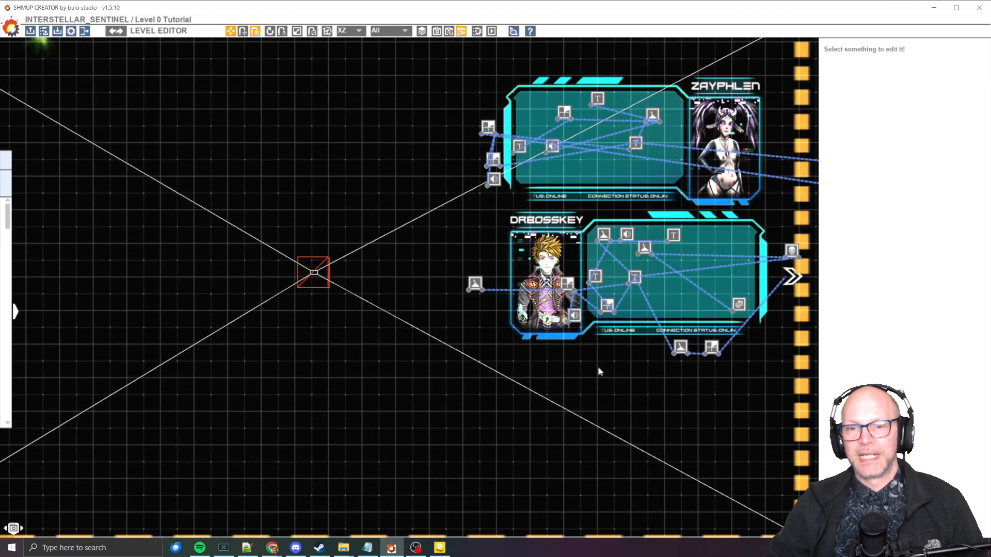
{"action": "scroll", "coordinate": [470, 346], "scroll_direction": "up", "scroll_amount": 3}
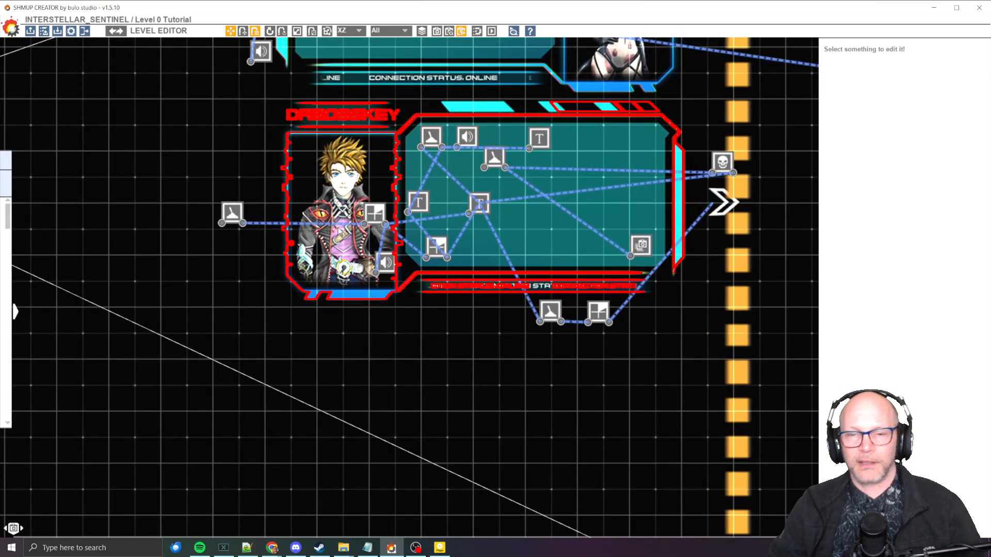
Select the DRBOSSKEY dialogue box enemy and examine its gameplay properties and the linked nodes around it.
{"action": "left_click", "coordinate": [617, 141]}
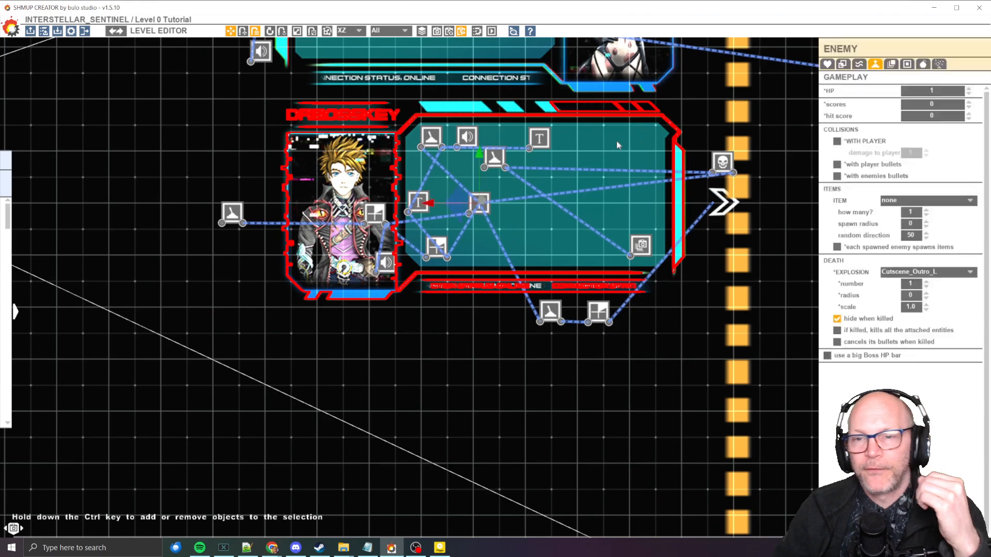
{"action": "scroll", "coordinate": [617, 141], "scroll_direction": "down", "scroll_amount": 2}
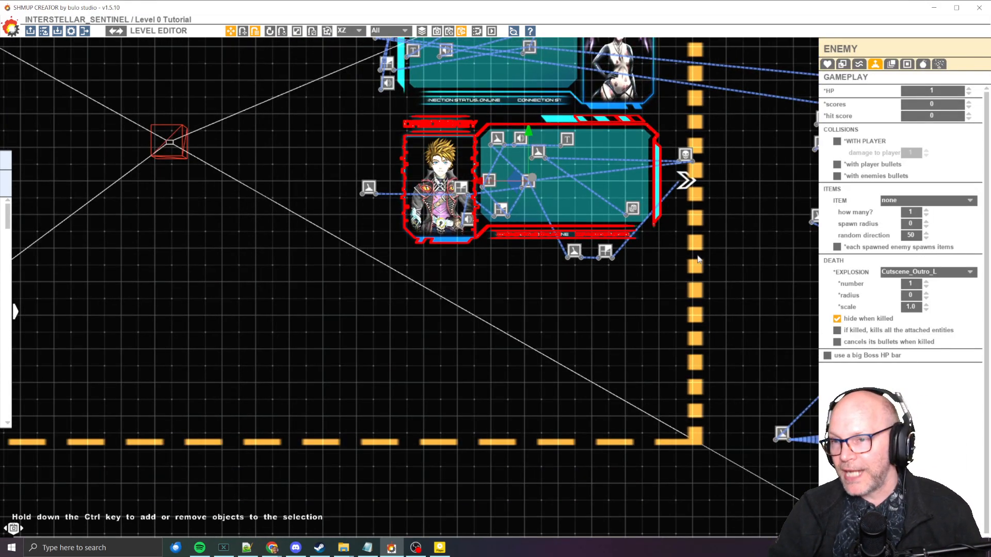
{"action": "middle_click_drag", "start_coordinate": [695, 255], "coordinate": [670, 260]}
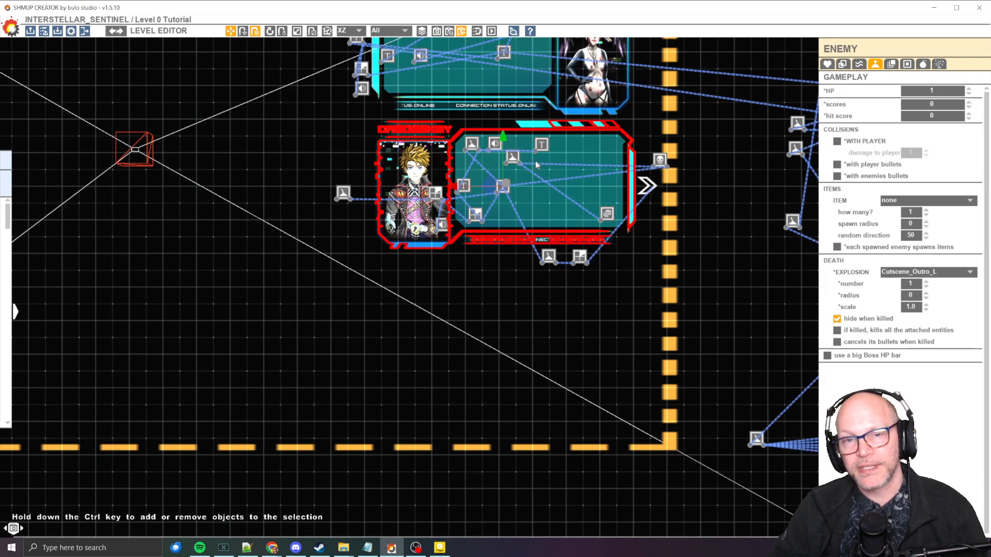
{"action": "middle_click_drag", "start_coordinate": [510, 298], "coordinate": [488, 313]}
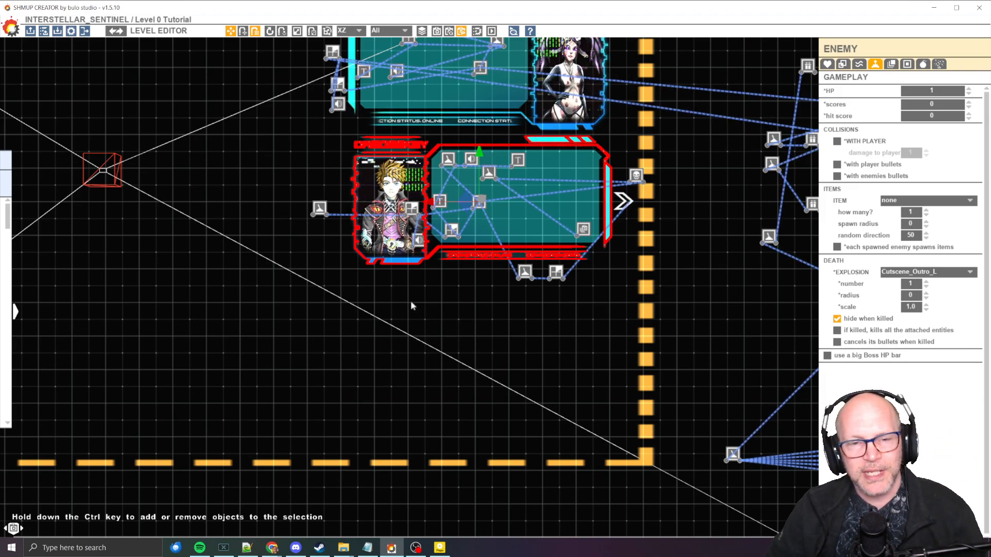
{"action": "middle_click_drag", "start_coordinate": [411, 300], "coordinate": [417, 319]}
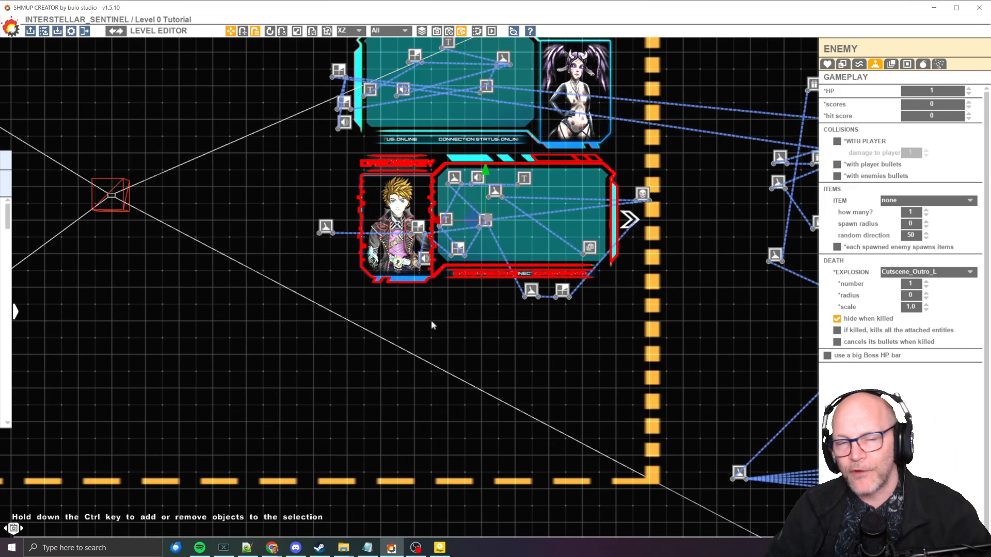
{"action": "left_click", "coordinate": [430, 320]}
{"action": "scroll", "coordinate": [579, 201], "scroll_direction": "up", "scroll_amount": 3}
{"action": "left_click", "coordinate": [579, 200]}
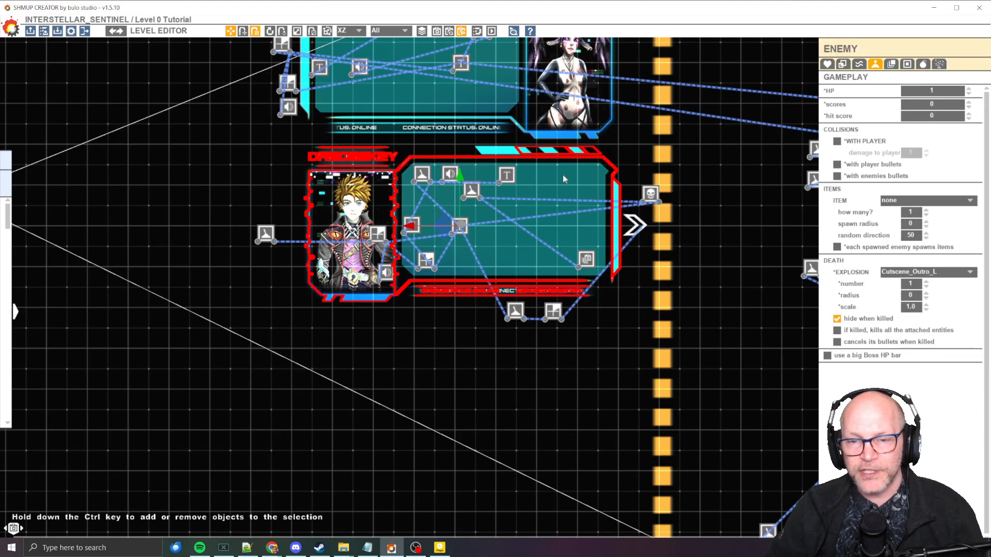
Try moving the DRBOSSKEY dialogue box down, away from its linked nodes, and undo the move.
{"action": "scroll", "coordinate": [563, 174], "scroll_direction": "down", "scroll_amount": 3}
{"action": "left_click_drag", "start_coordinate": [571, 150], "coordinate": [580, 246]}
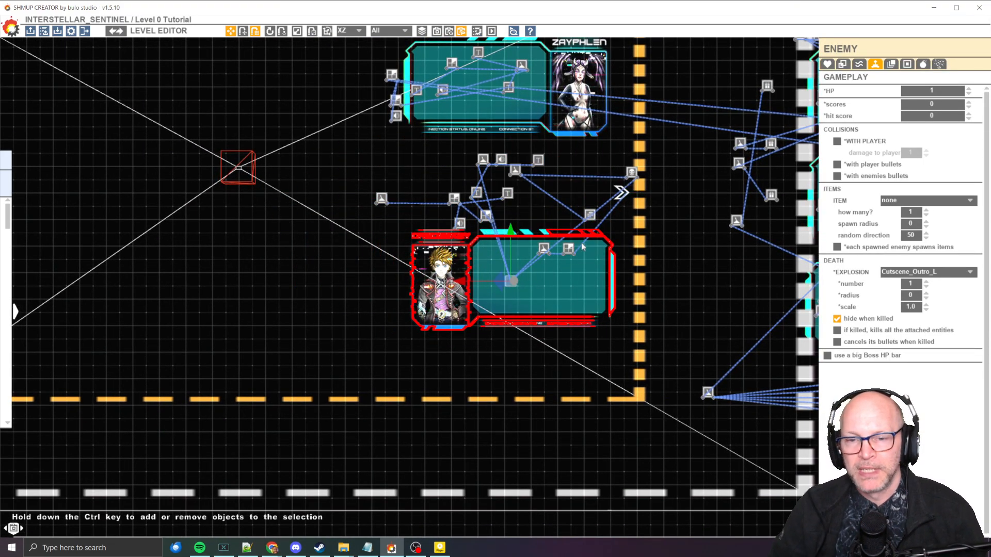
{"action": "key", "text": "ctrl+z"}
{"action": "scroll", "coordinate": [323, 261], "scroll_direction": "up", "scroll_amount": 5}
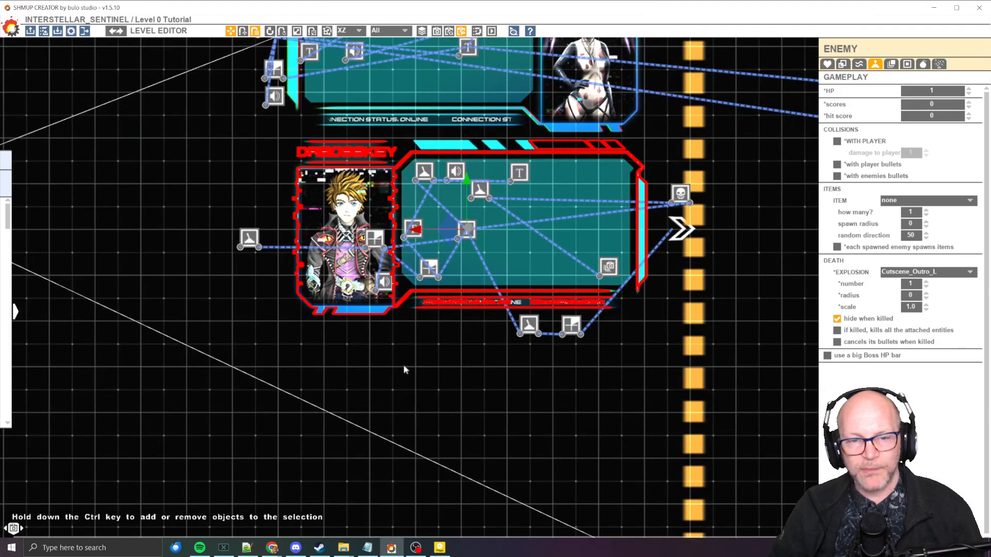
Inspect the activation settings of the trigger outside the character portrait and the chain of nodes connected to it.
{"action": "left_click", "coordinate": [402, 365]}
{"action": "left_click", "coordinate": [270, 247]}
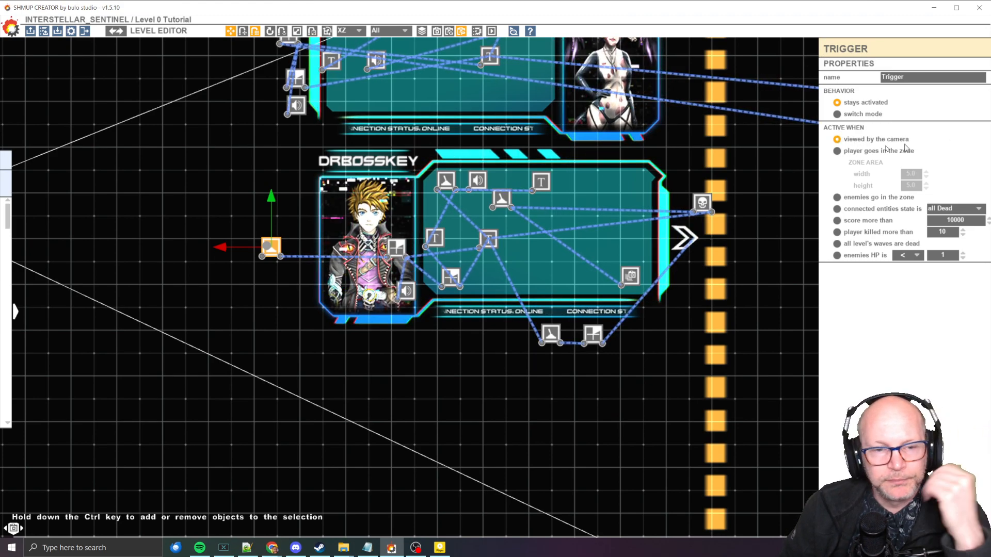
{"action": "middle_click_drag", "start_coordinate": [365, 404], "coordinate": [362, 413]}
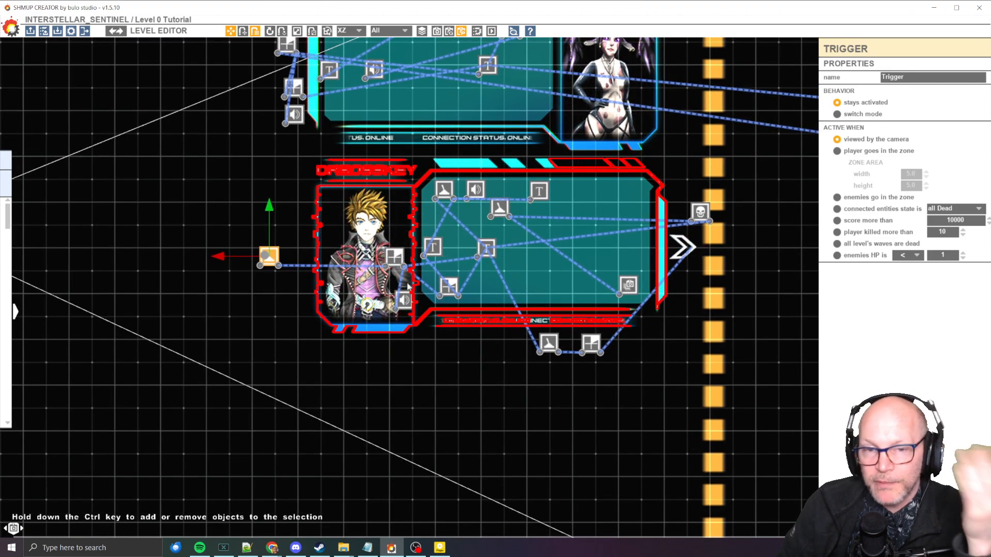
{"action": "middle_click_drag", "start_coordinate": [448, 328], "coordinate": [417, 345]}
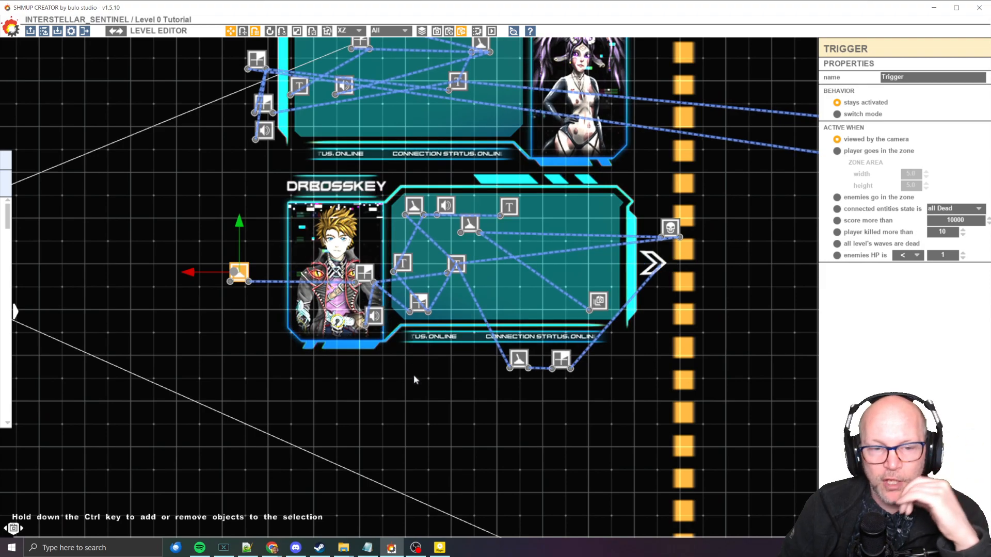
{"action": "scroll", "coordinate": [413, 375], "scroll_direction": "up", "scroll_amount": 2}
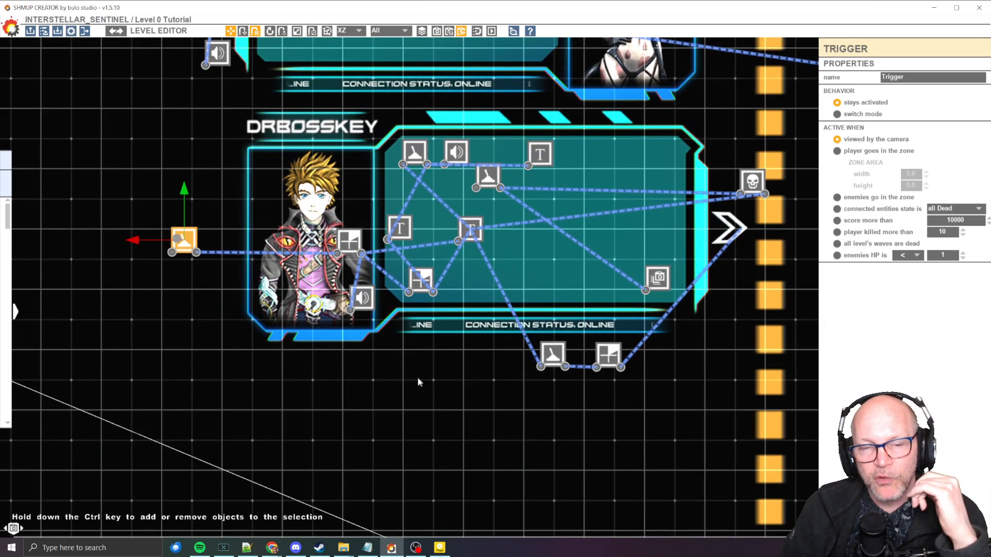
{"action": "scroll", "coordinate": [414, 391], "scroll_direction": "up", "scroll_amount": 1}
{"action": "middle_click_drag", "start_coordinate": [416, 390], "coordinate": [420, 460]}
{"action": "scroll", "coordinate": [352, 360], "scroll_direction": "up", "scroll_amount": 1}
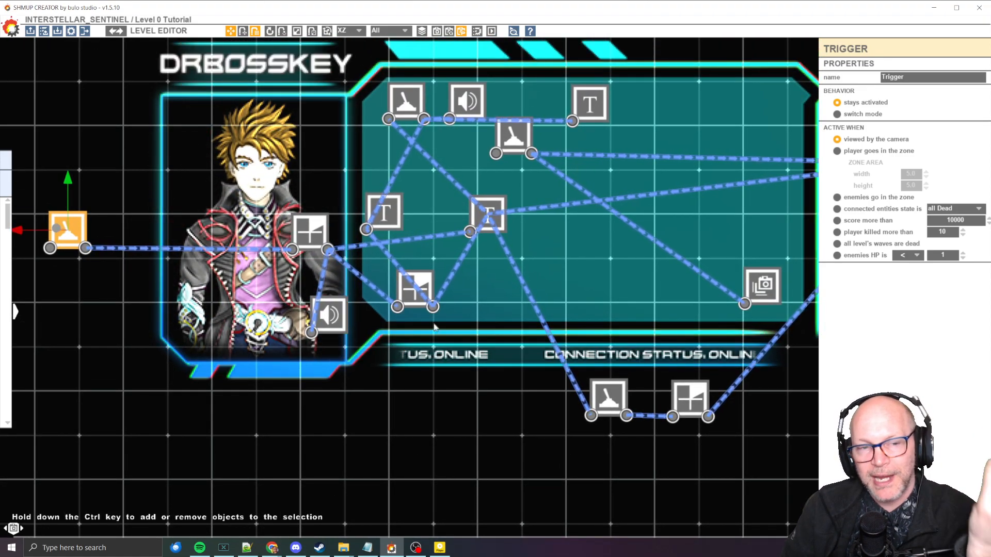
Inspect the duration of the countdown over the portrait and the settings of the sound node connected to it.
{"action": "left_click", "coordinate": [310, 231]}
{"action": "left_click", "coordinate": [919, 128]}
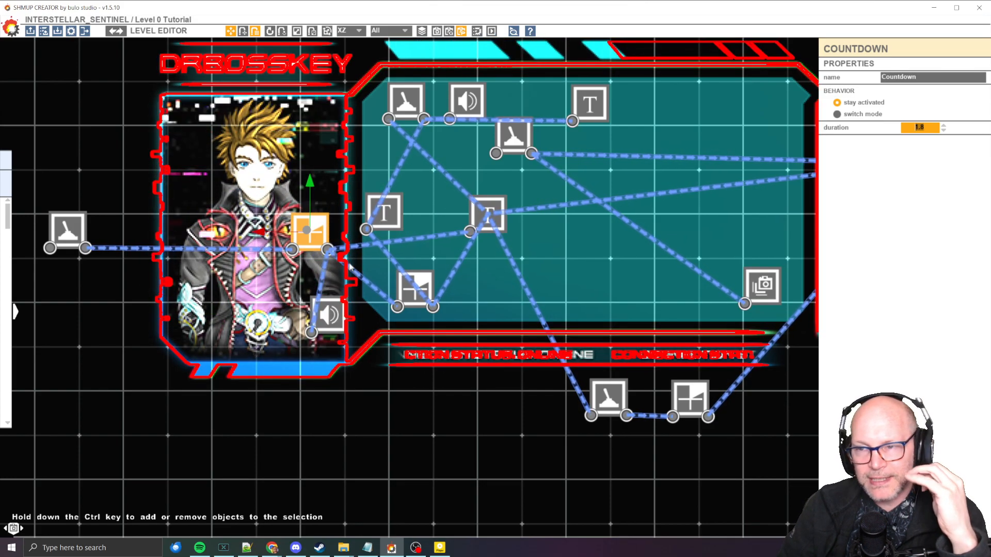
{"action": "left_click", "coordinate": [329, 316]}
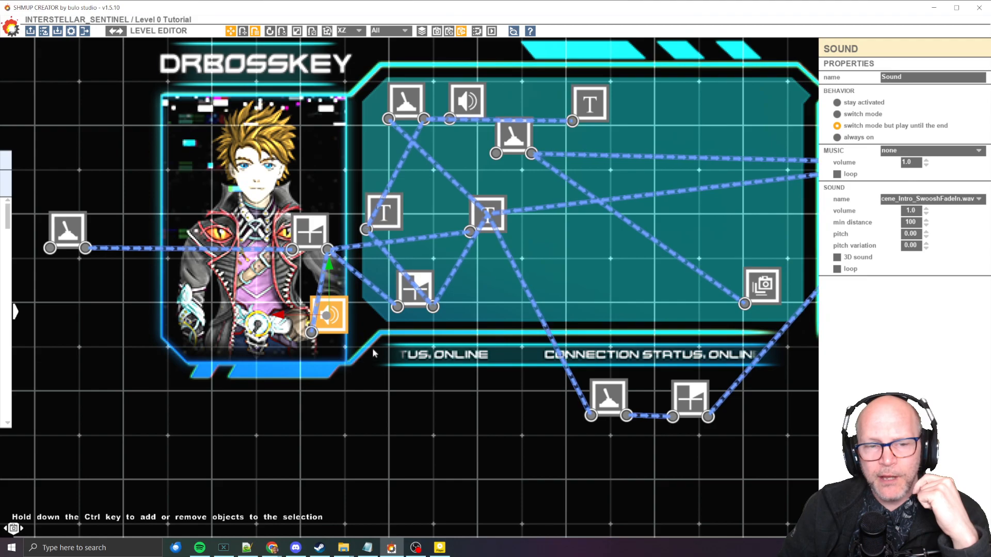
{"action": "mouse_move", "coordinate": [898, 221]}
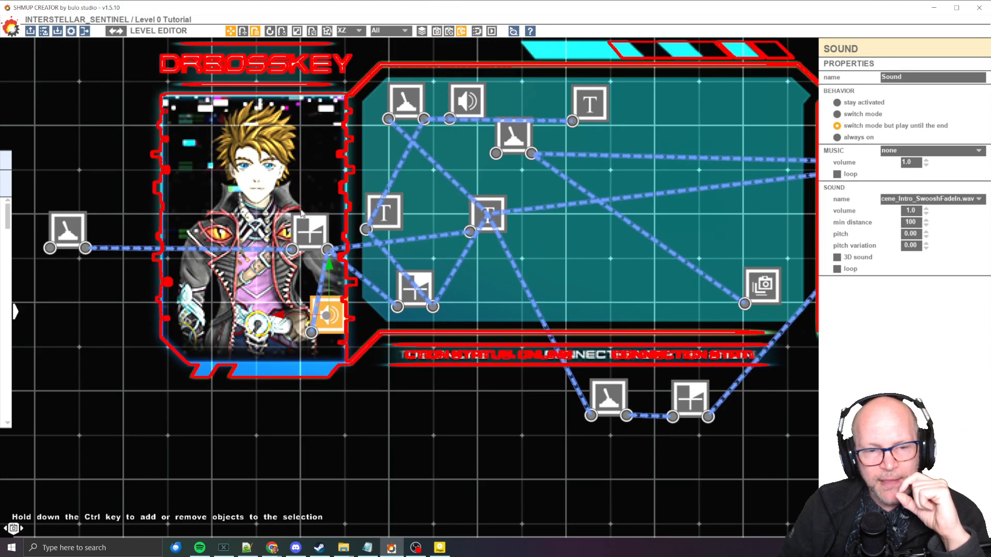
Inspect the picture and animation settings of the text node connected to the countdown.
{"action": "left_click", "coordinate": [362, 246]}
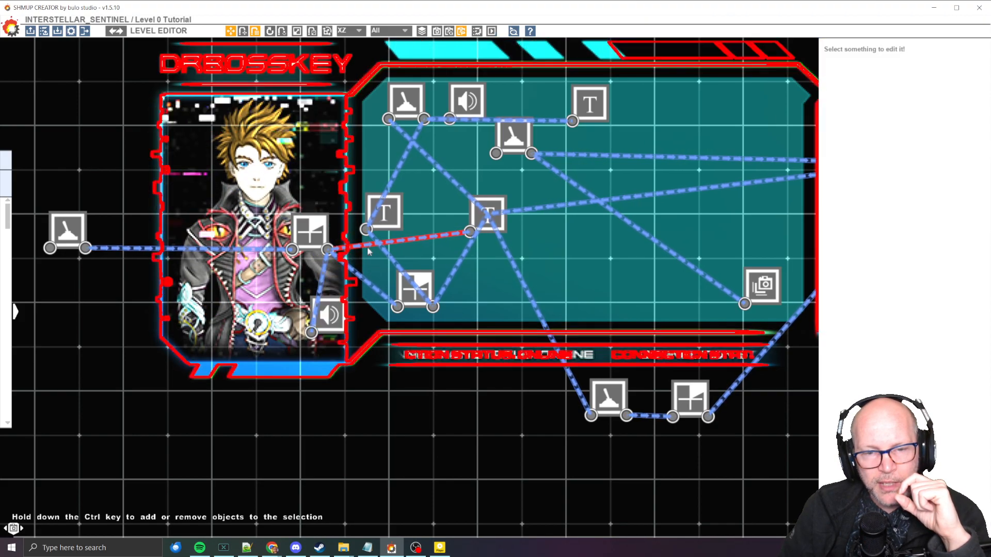
{"action": "left_click", "coordinate": [502, 205]}
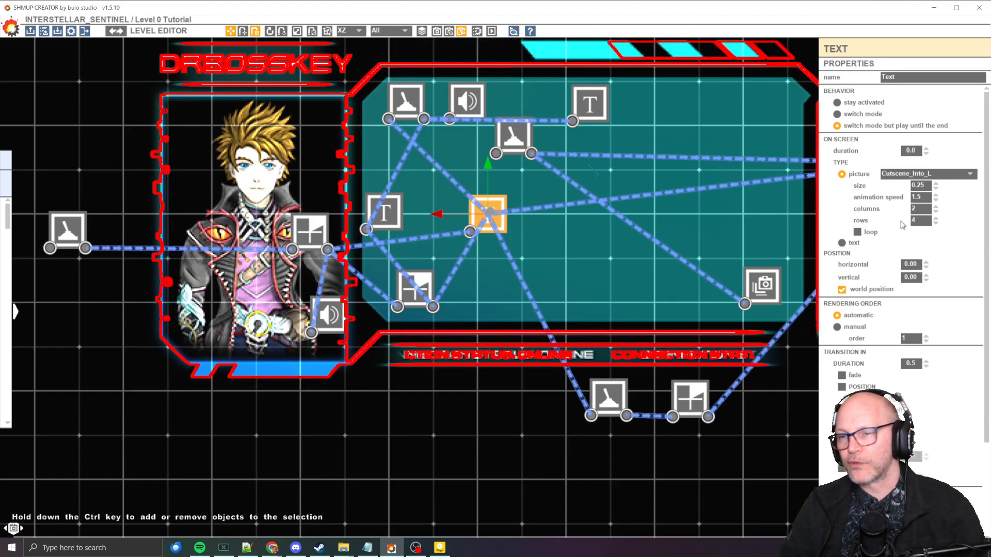
{"action": "mouse_move", "coordinate": [3, 301]}
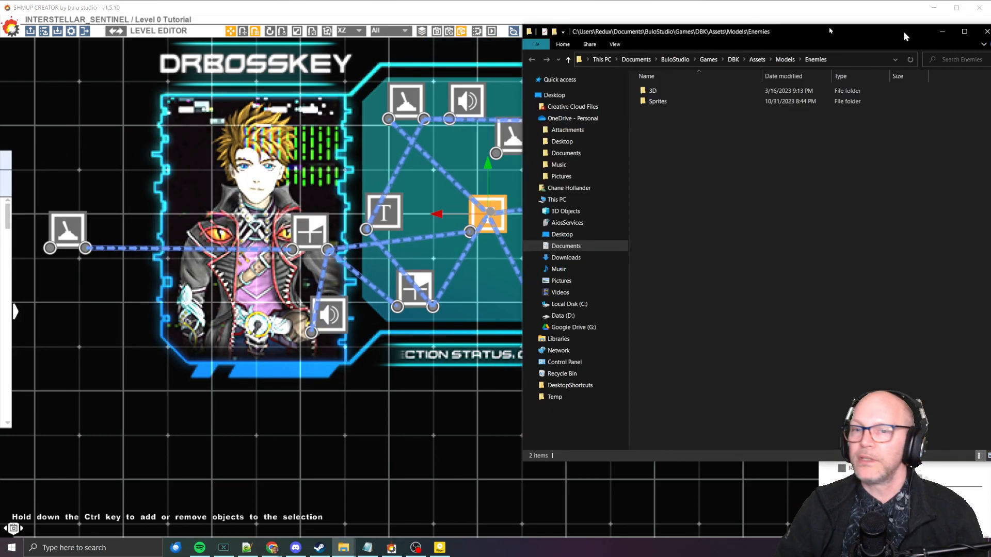
In File Explorer, go to the DBK game's Assets\Pictures folder and open Cutscene_Into_L.png in Photoshop.
{"action": "left_click_drag", "start_coordinate": [905, 33], "coordinate": [489, 77]}
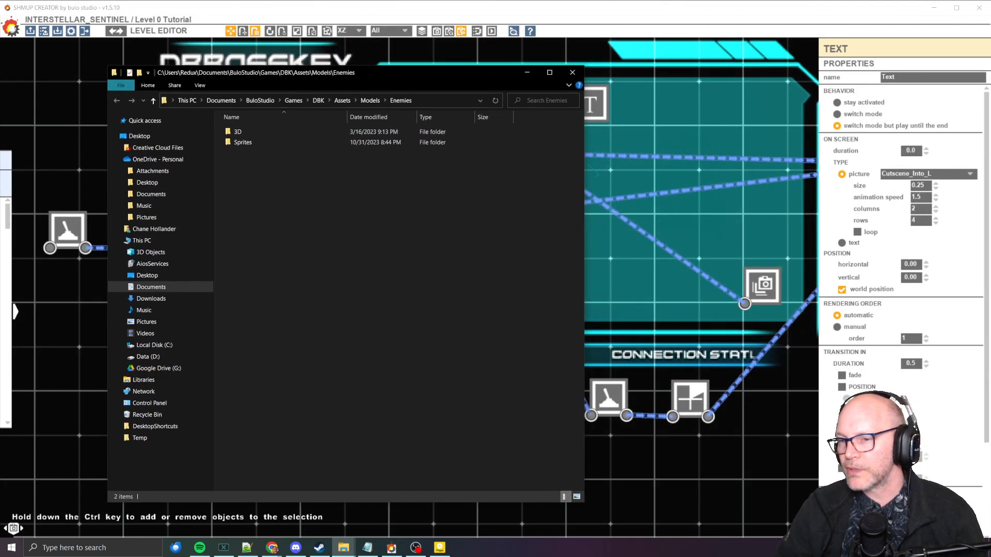
{"action": "left_click", "coordinate": [331, 101]}
{"action": "left_click", "coordinate": [336, 101]}
{"action": "double_click", "coordinate": [269, 153]}
{"action": "left_click", "coordinate": [255, 155]}
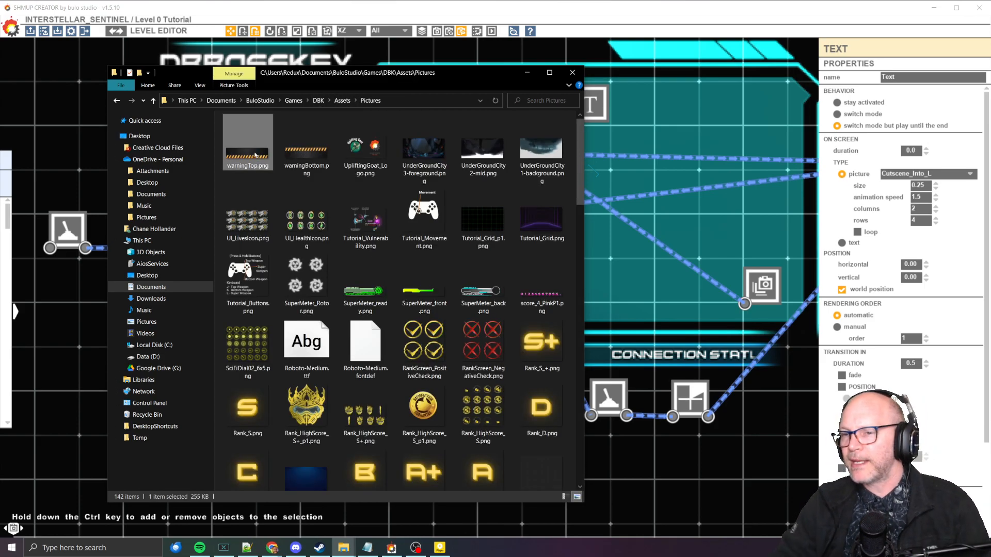
{"action": "type", "text": "cut"}
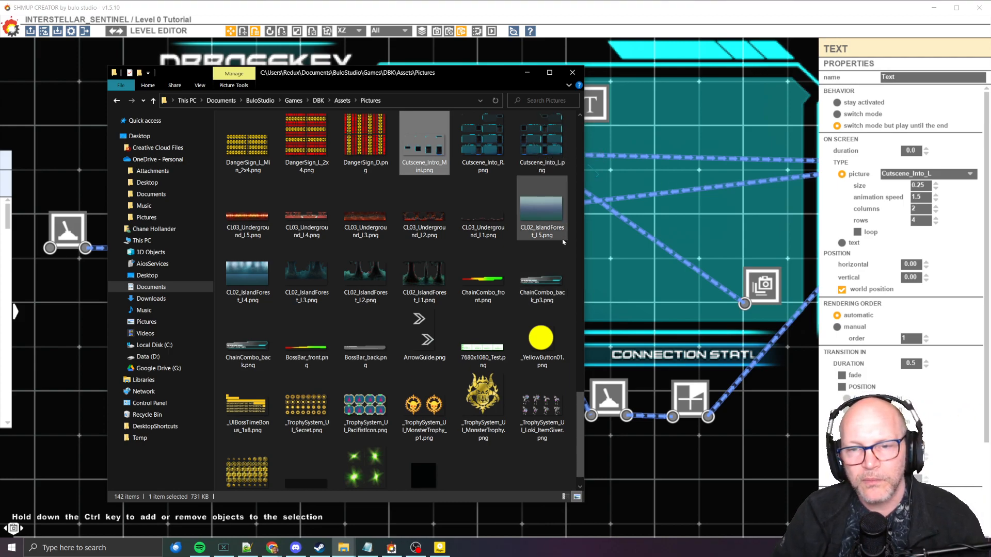
{"action": "double_click", "coordinate": [548, 151]}
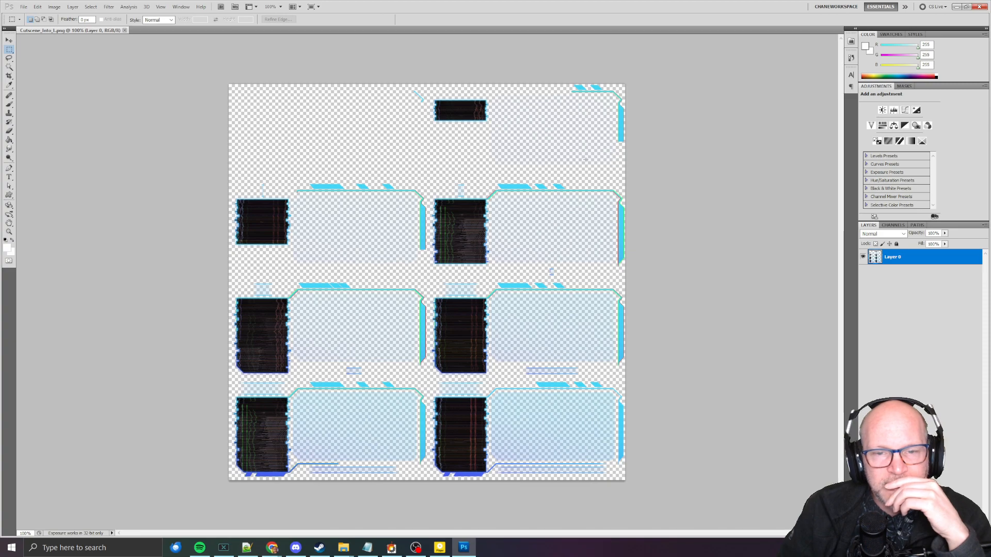
Add a new layer to the sprite sheet, fill it with white and place it beneath the sprite layer.
{"action": "key", "text": "ctrl+shift+n"}
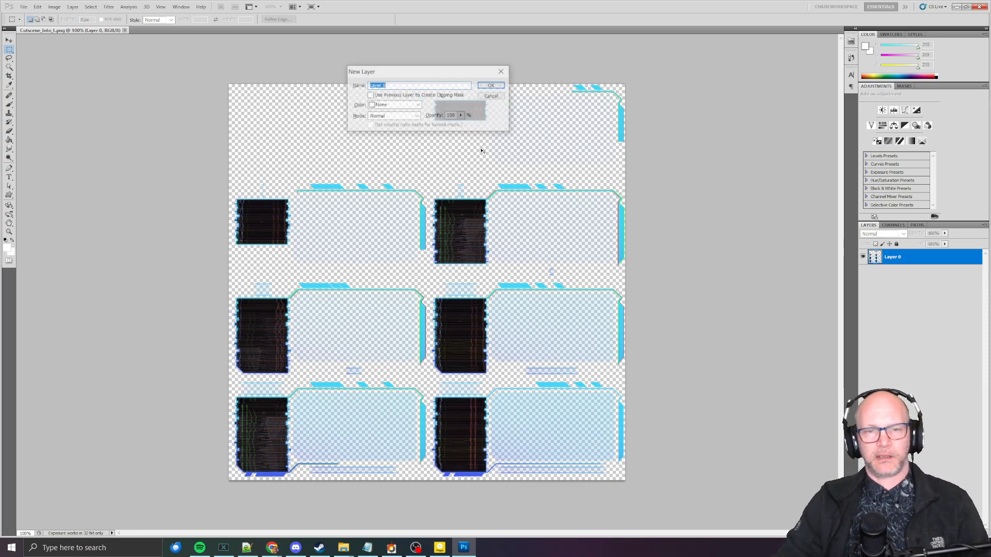
{"action": "key", "text": "Return"}
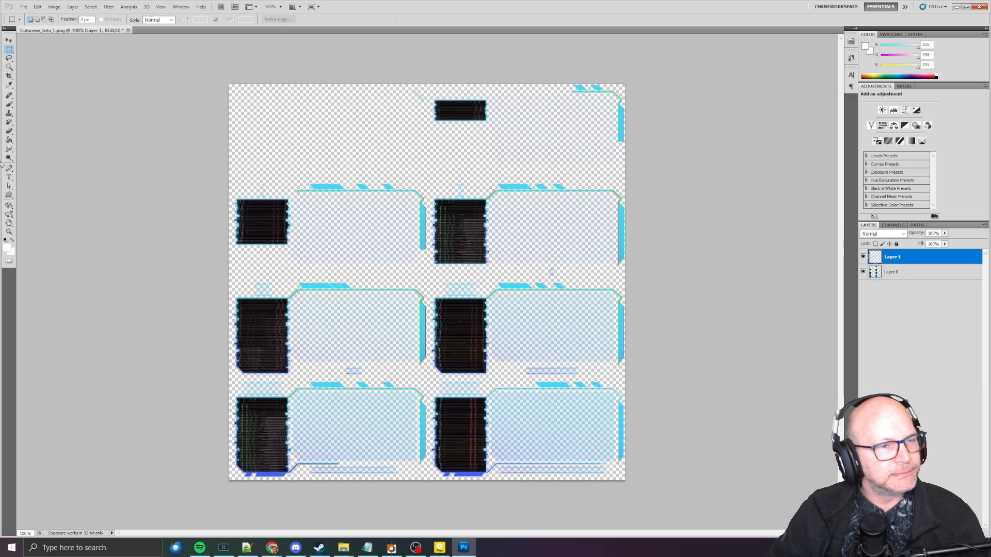
{"action": "left_click", "coordinate": [363, 195]}
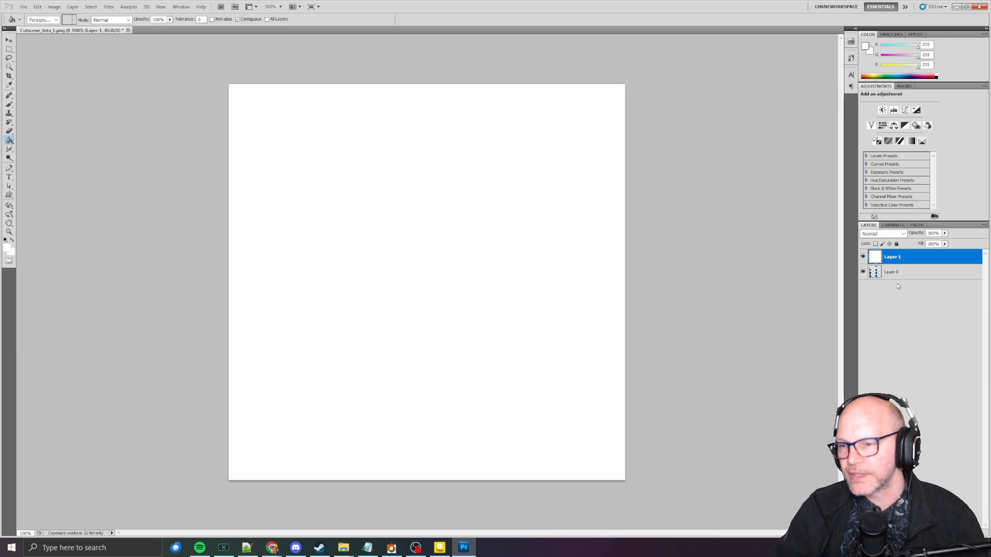
{"action": "left_click_drag", "start_coordinate": [911, 257], "coordinate": [923, 372]}
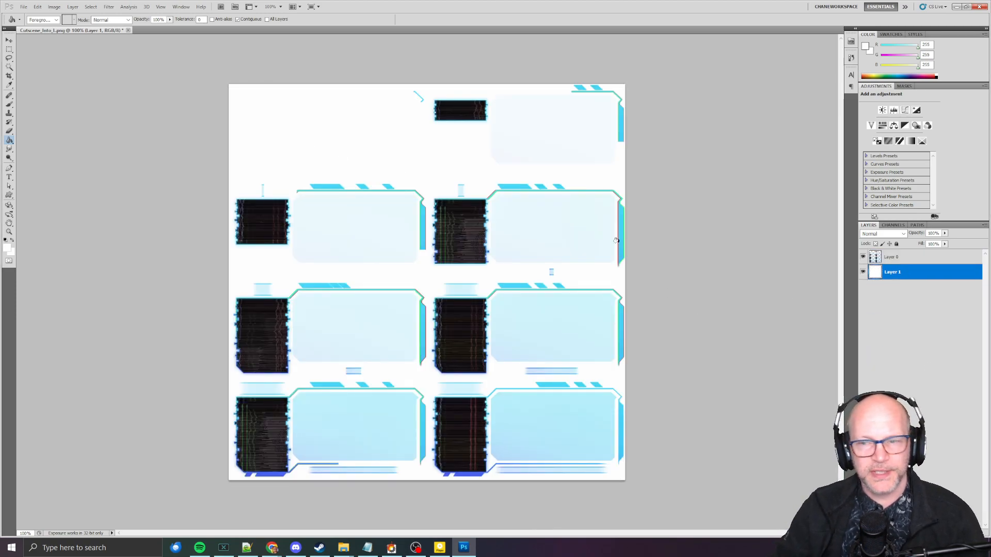
Examine the frames of the intro sprite sheet against the white background from the first row to the last.
{"action": "key", "text": "b"}
{"action": "scroll", "coordinate": [359, 154], "scroll_direction": "up", "scroll_amount": 5, "text": "alt"}
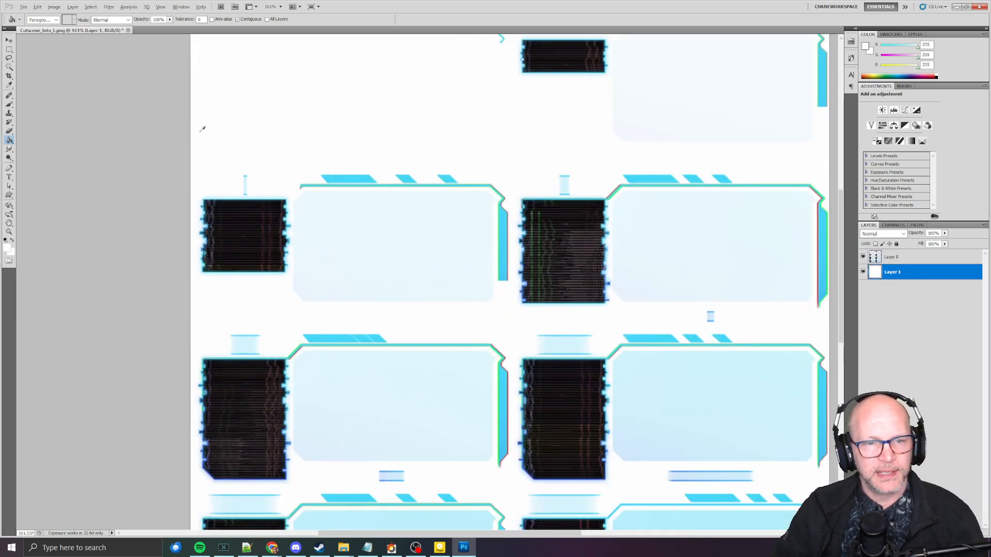
{"action": "scroll", "coordinate": [382, 258], "scroll_direction": "down", "scroll_amount": 4, "text": "alt"}
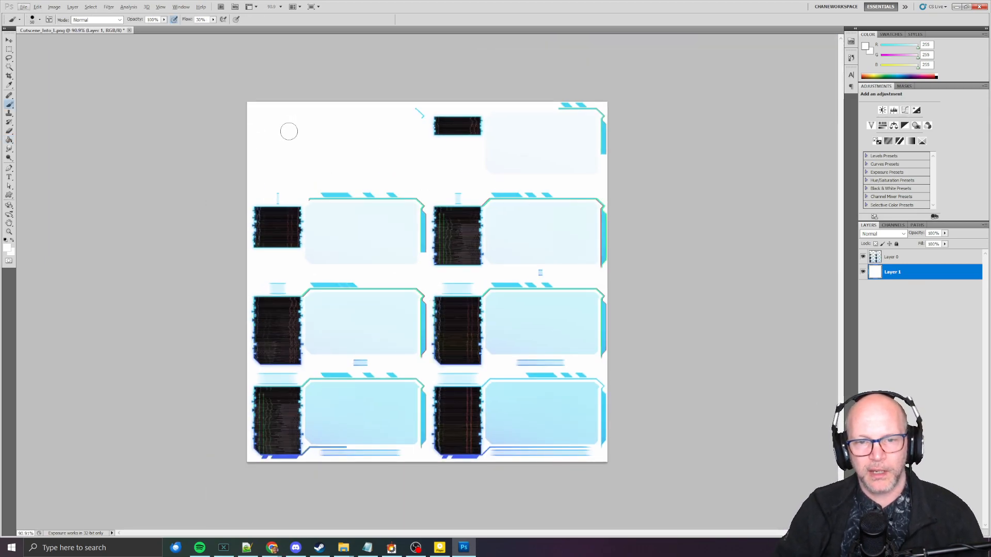
{"action": "key", "text": "alt+v"}
{"action": "key", "text": "Escape"}
{"action": "scroll", "coordinate": [349, 158], "scroll_direction": "up", "scroll_amount": 4, "text": "alt"}
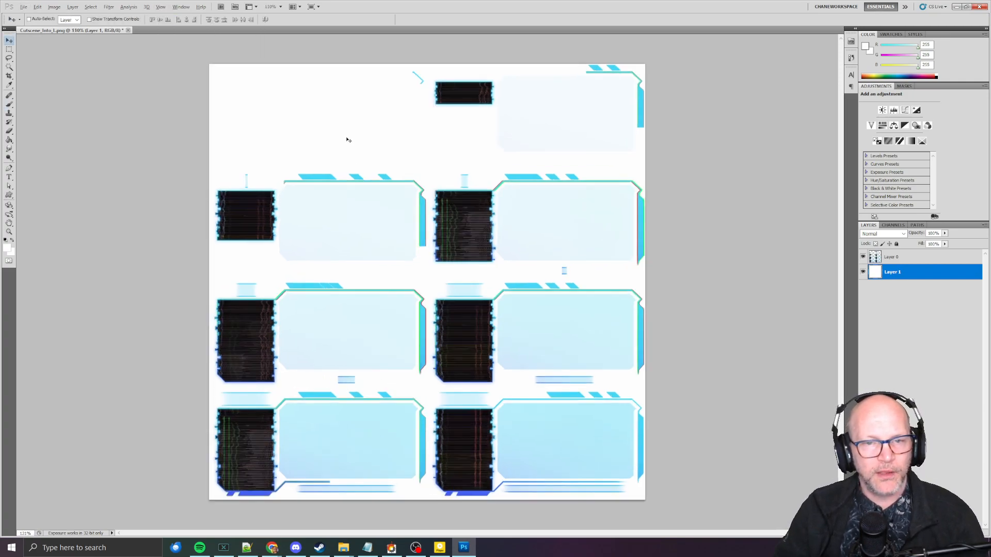
{"action": "scroll", "coordinate": [331, 123], "scroll_direction": "up", "scroll_amount": 2}
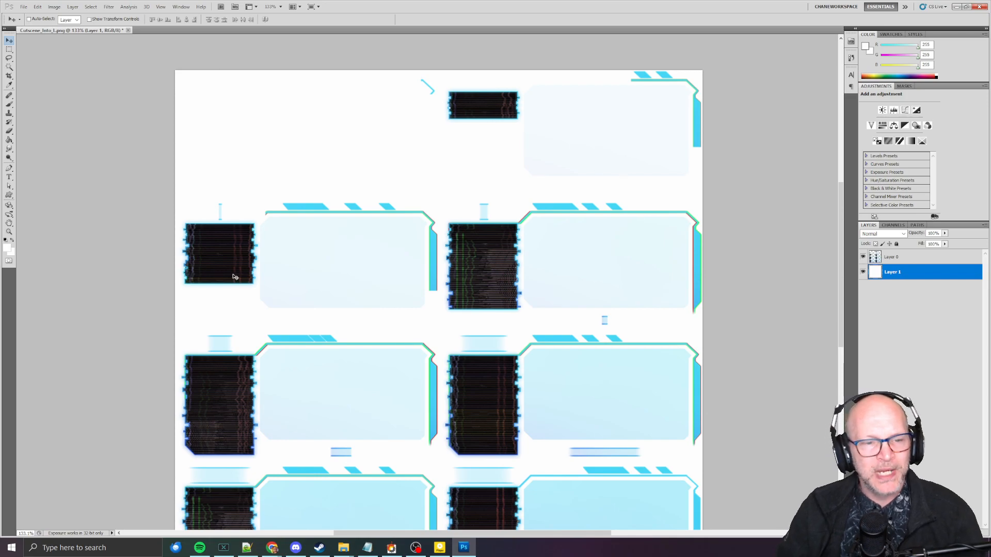
{"action": "scroll", "coordinate": [609, 279], "scroll_direction": "down", "scroll_amount": 3}
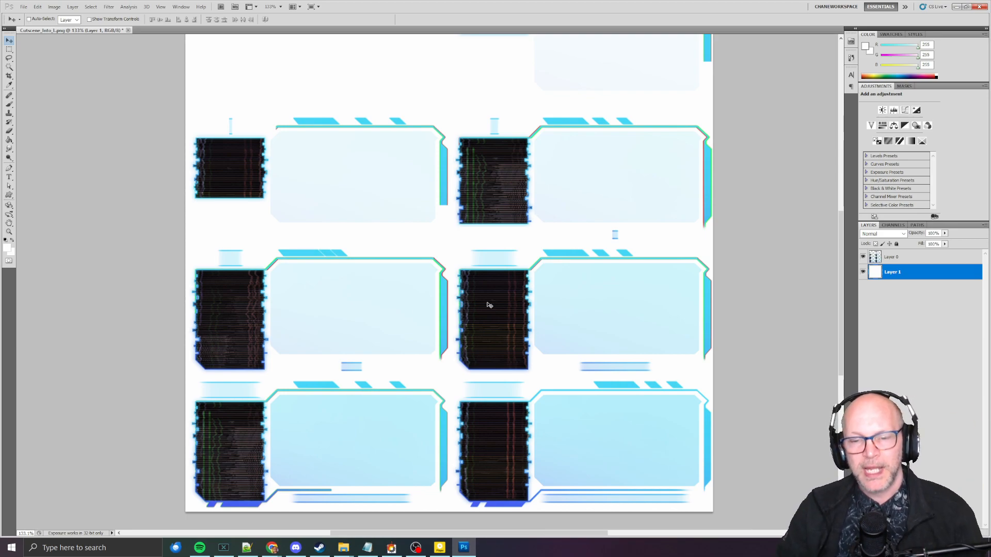
Switch to SHMUP Creator and shift the countdown node inside the dialogue box slightly toward the portrait.
{"action": "key", "text": "alt+Tab"}
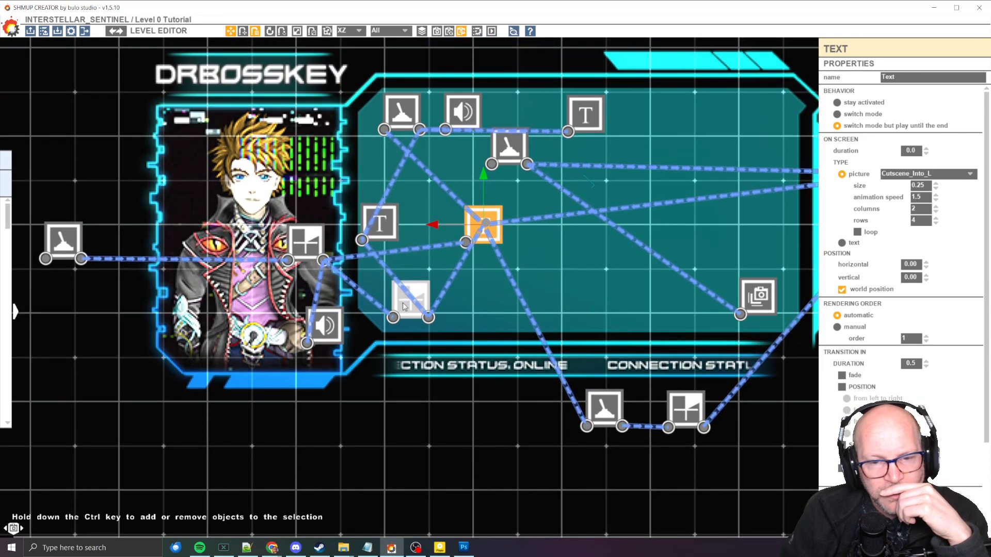
{"action": "left_click", "coordinate": [412, 298]}
{"action": "mouse_move", "coordinate": [407, 311]}
{"action": "left_mouse_down"}
{"action": "mouse_move", "coordinate": [400, 306]}
{"action": "mouse_move", "coordinate": [410, 298]}
{"action": "left_mouse_up"}
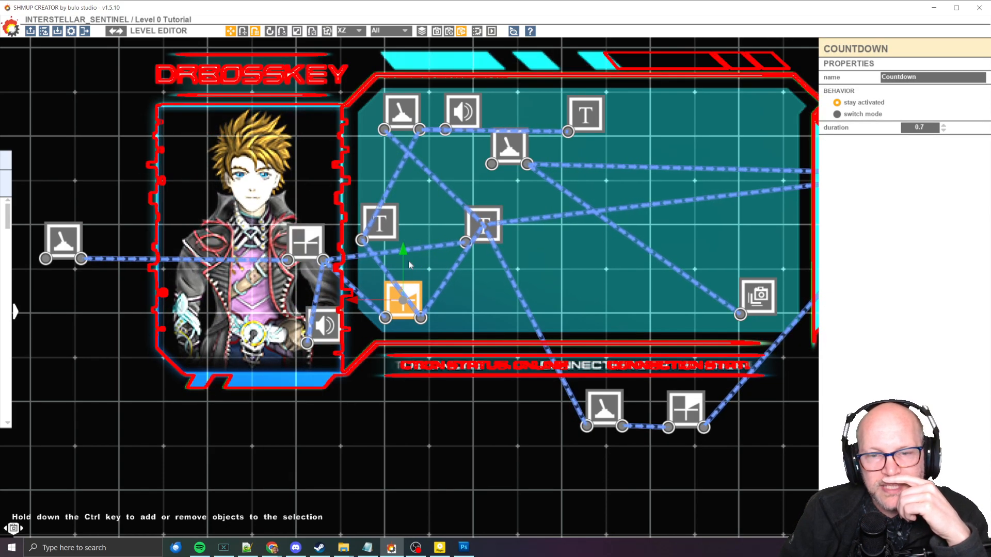
Compare the durations of the portrait countdown and the dialogue box countdown, and check the intro picture's text node between them.
{"action": "left_click", "coordinate": [305, 241]}
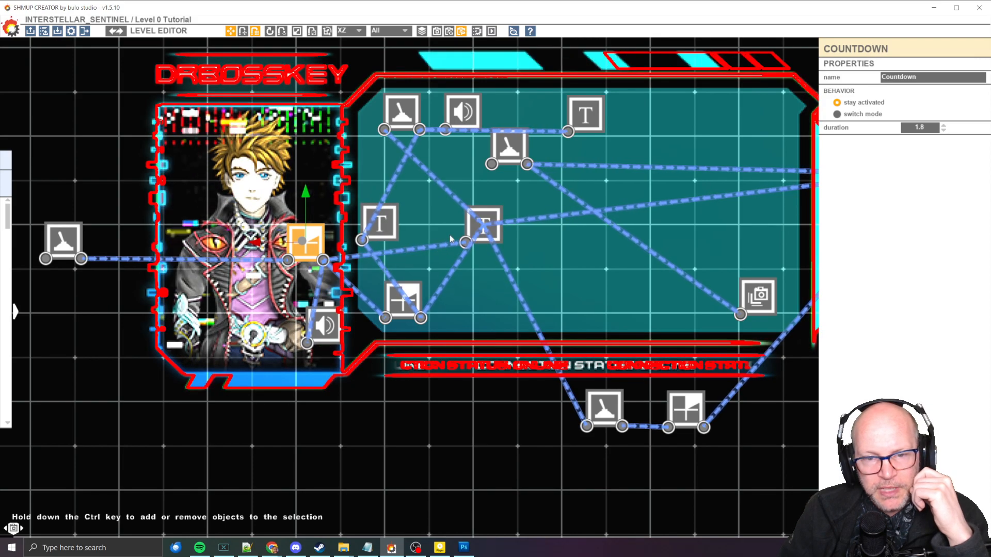
{"action": "left_click", "coordinate": [472, 225]}
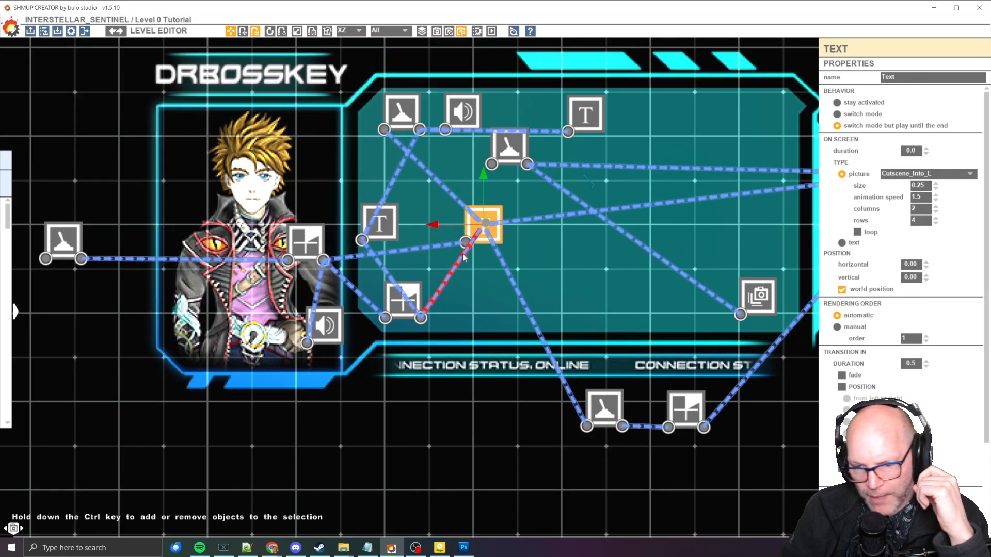
{"action": "left_click", "coordinate": [403, 299]}
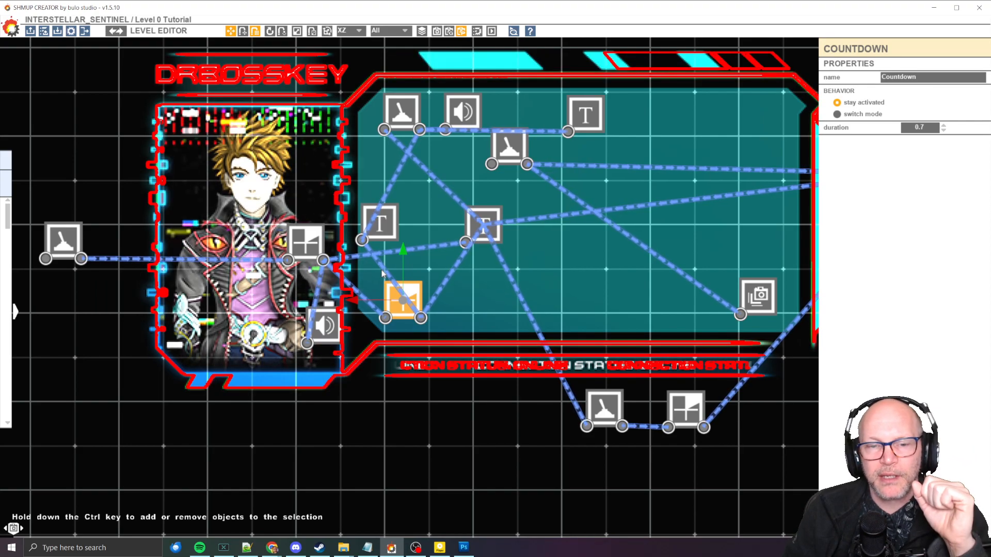
Inspect the settings of the captain's log text node and the duration of the countdown connected to it.
{"action": "left_click", "coordinate": [383, 225]}
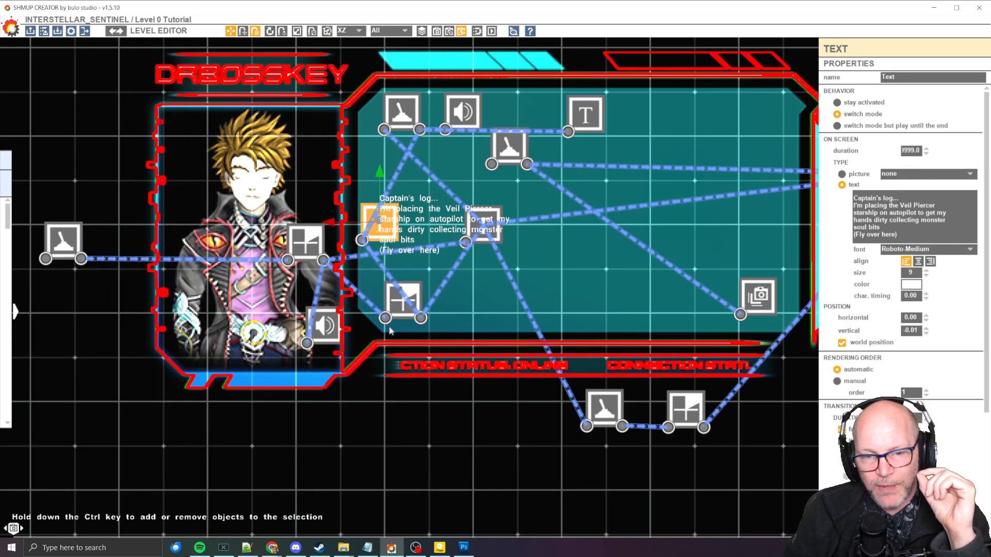
{"action": "left_click", "coordinate": [394, 310]}
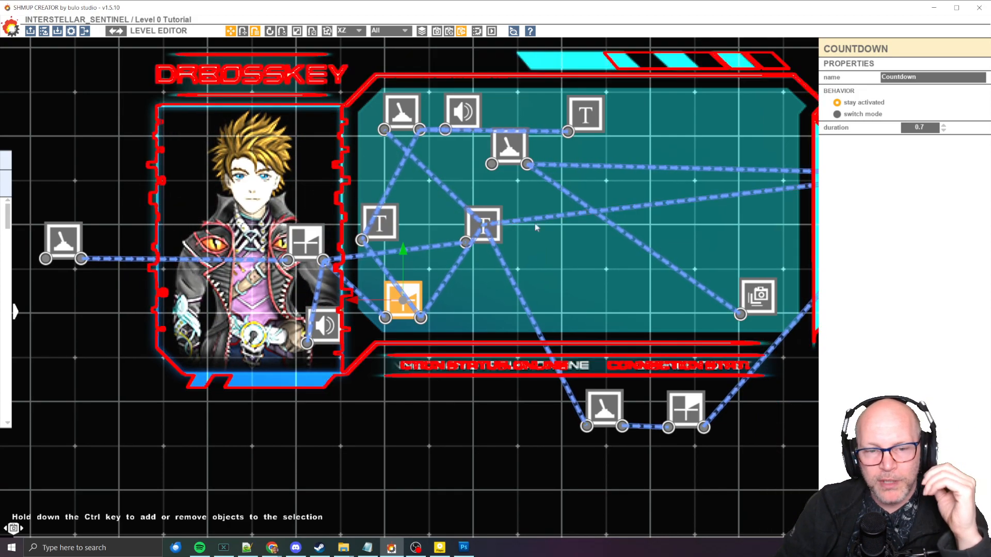
{"action": "left_click", "coordinate": [393, 220]}
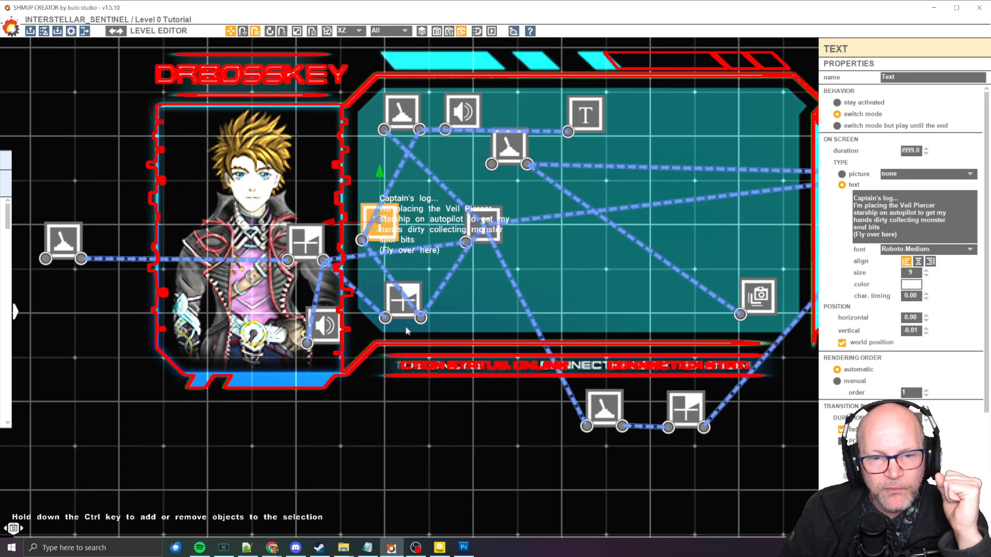
{"action": "left_click", "coordinate": [423, 443]}
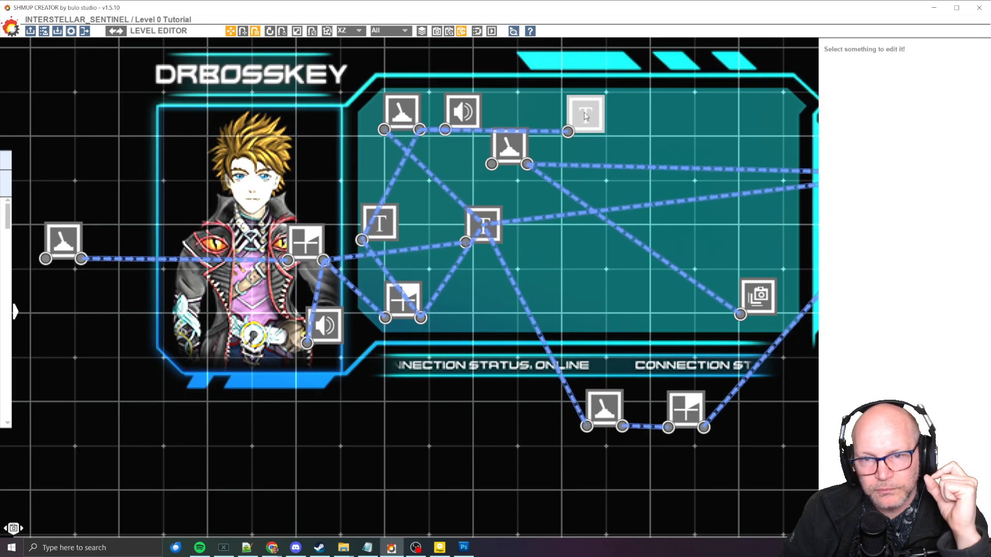
Inspect the "Veil Piercer Ship" text node, the trigger connected to it, and the log and intro picture text nodes.
{"action": "left_click", "coordinate": [595, 112]}
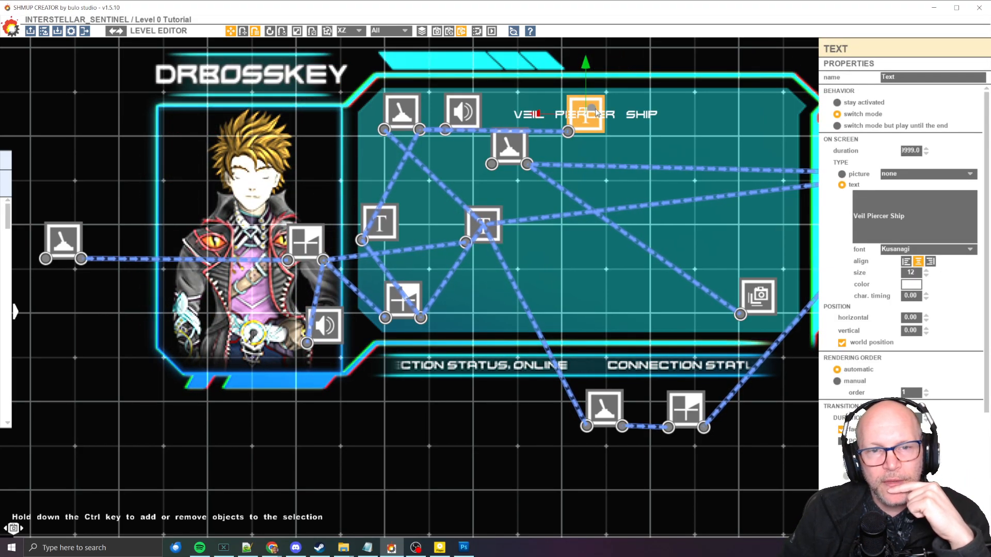
{"action": "left_click", "coordinate": [408, 120]}
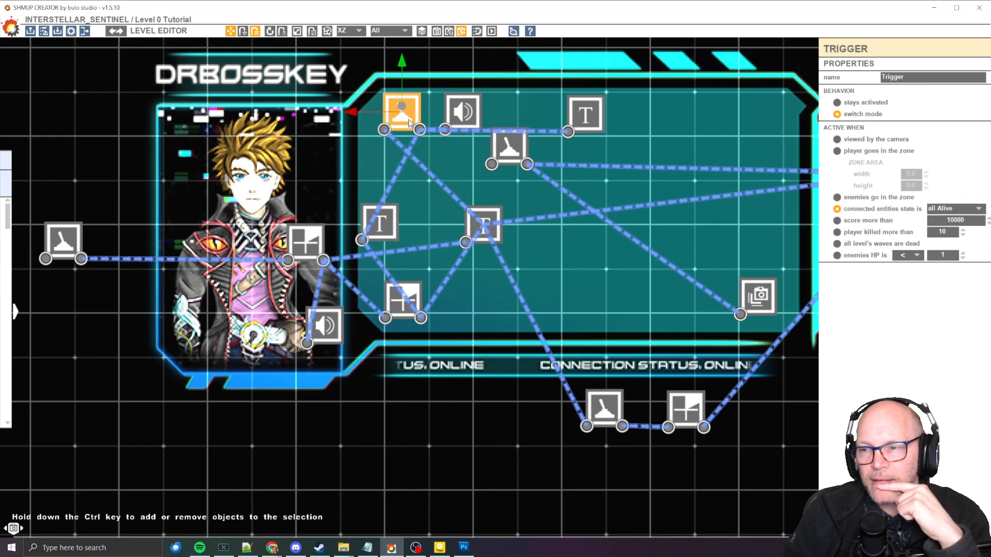
{"action": "left_click", "coordinate": [382, 227]}
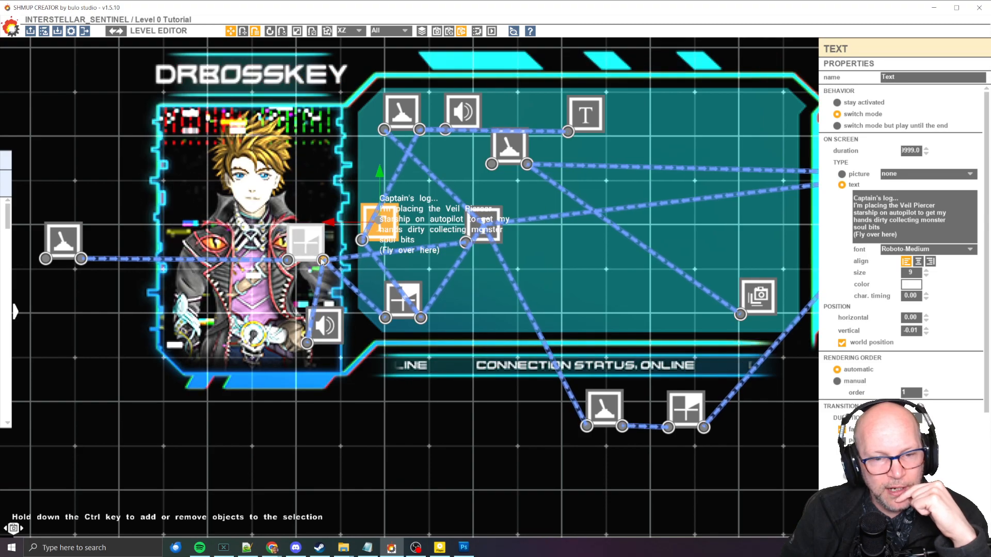
{"action": "left_click", "coordinate": [476, 232]}
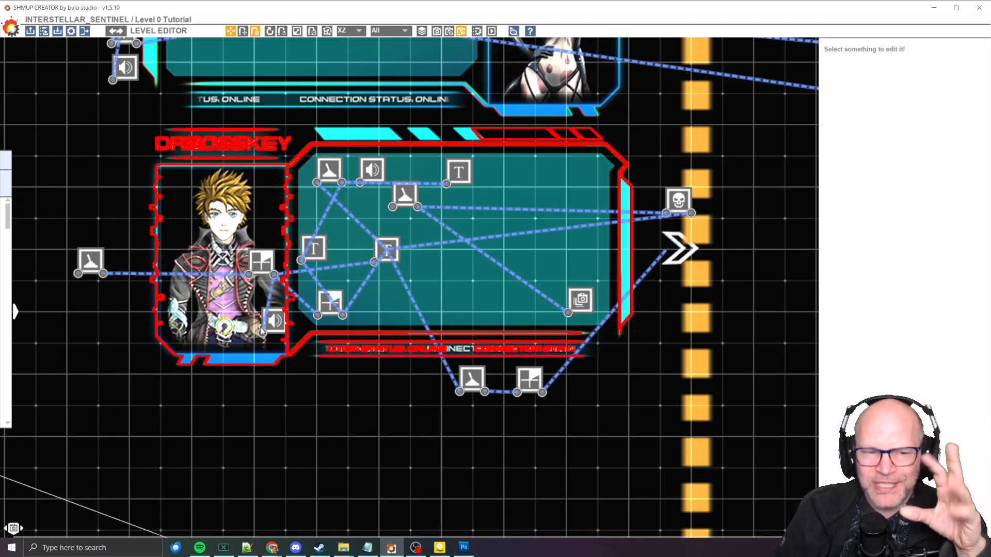
Review the activation condition of the trigger outside the portrait and the behavior and duration of the countdown it starts.
{"action": "middle_click_drag", "start_coordinate": [383, 429], "coordinate": [371, 420]}
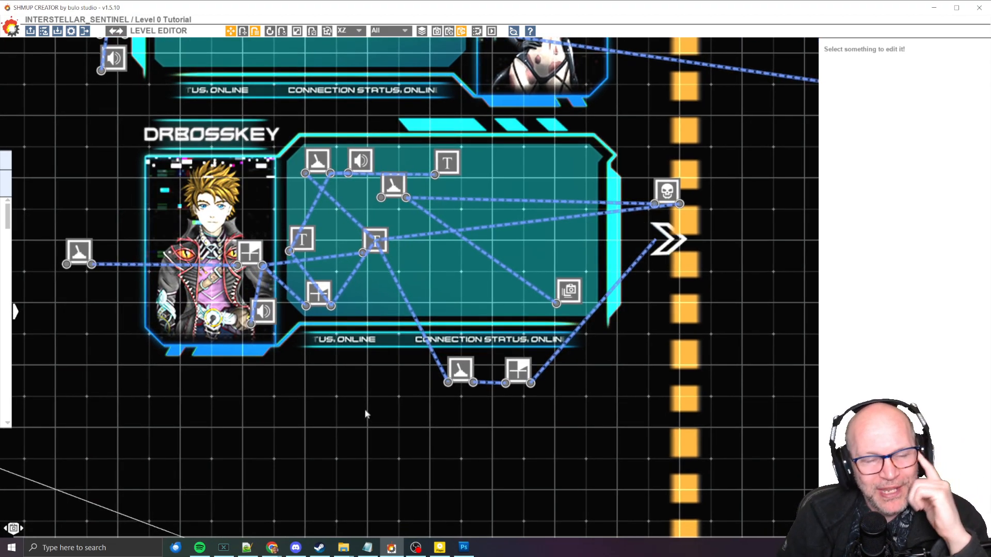
{"action": "left_click", "coordinate": [77, 254]}
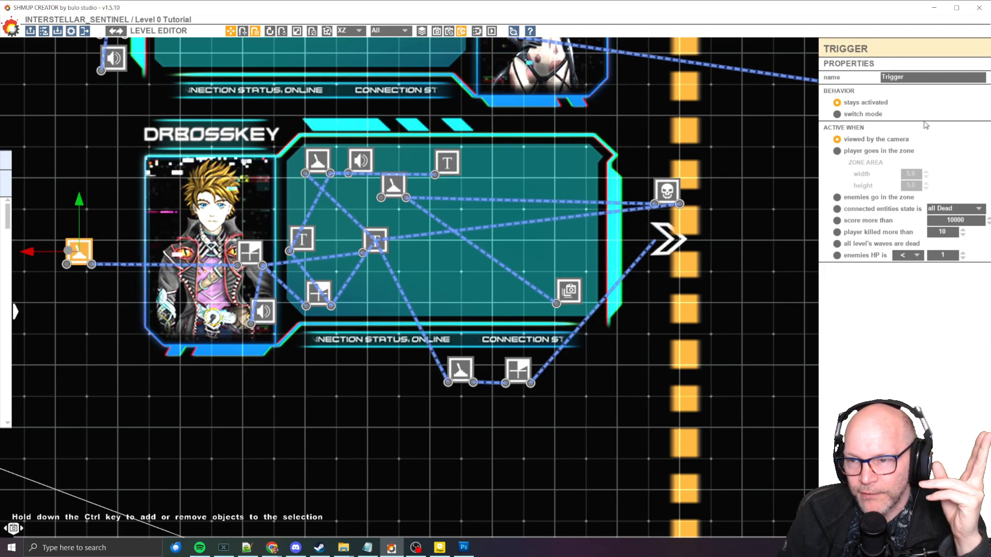
{"action": "left_click", "coordinate": [252, 259]}
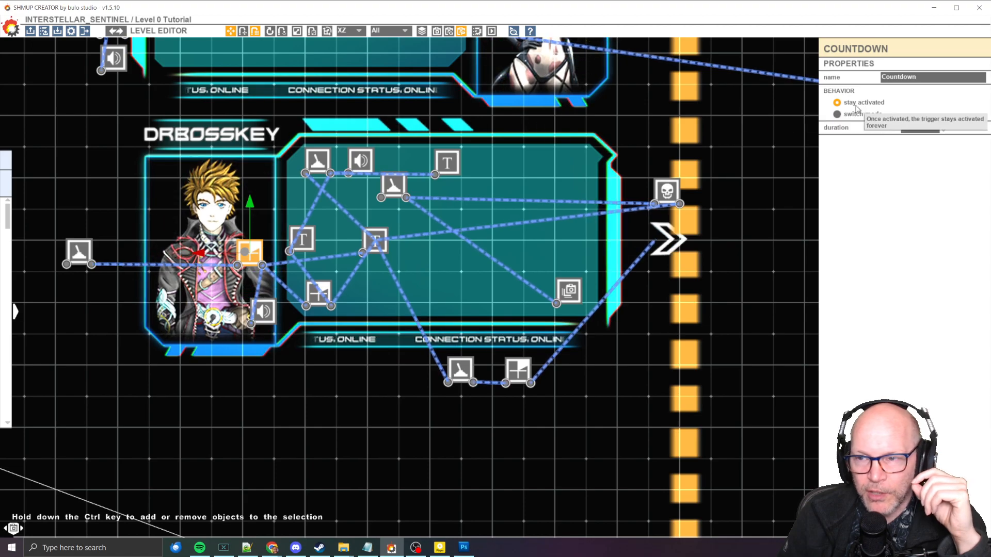
{"action": "left_click", "coordinate": [927, 127]}
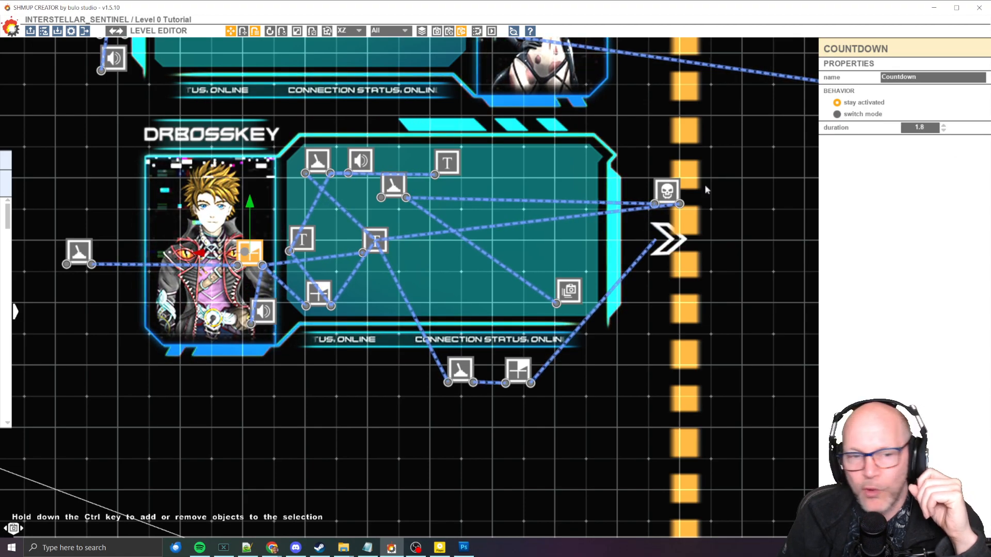
Follow the portrait countdown's link to the Cutscene_Into_L text node and review its picture and position settings.
{"action": "scroll", "coordinate": [327, 346], "scroll_direction": "up", "scroll_amount": 5}
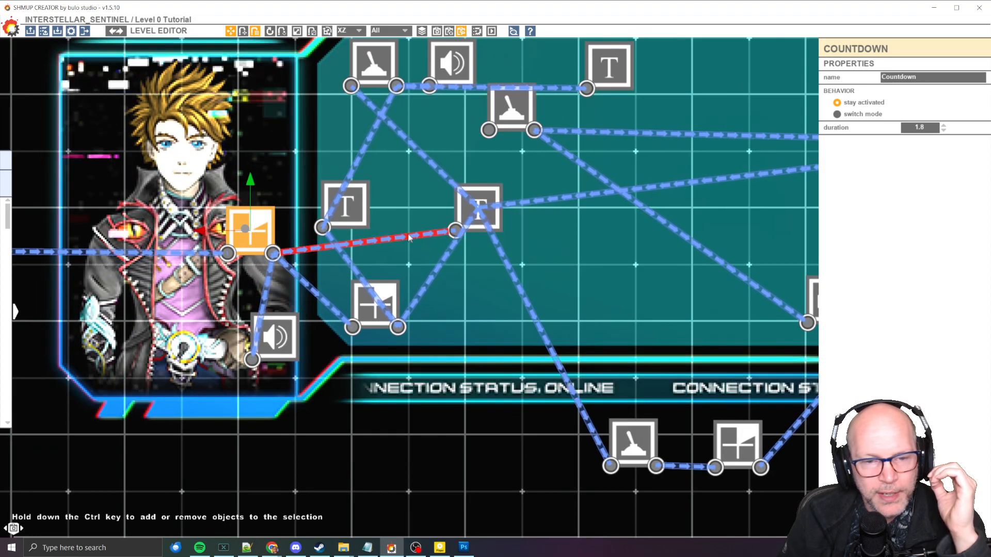
{"action": "left_click", "coordinate": [496, 199]}
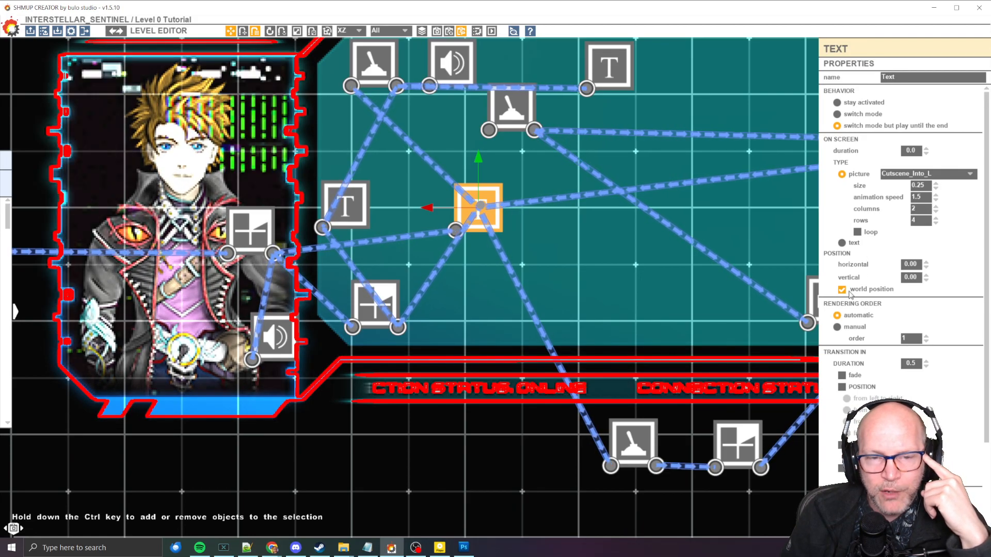
{"action": "scroll", "coordinate": [553, 250], "scroll_direction": "down", "scroll_amount": 5}
{"action": "middle_click_drag", "start_coordinate": [490, 243], "coordinate": [471, 254]}
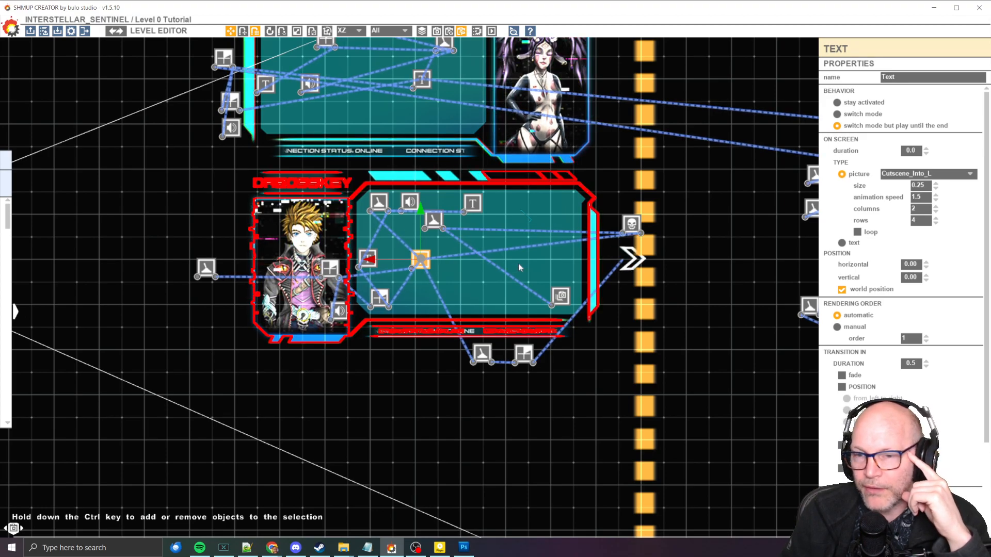
Try moving the dialogue box's enemy object away from its nodes, and undo the move.
{"action": "left_click", "coordinate": [485, 293]}
{"action": "left_click_drag", "start_coordinate": [463, 280], "coordinate": [538, 308]}
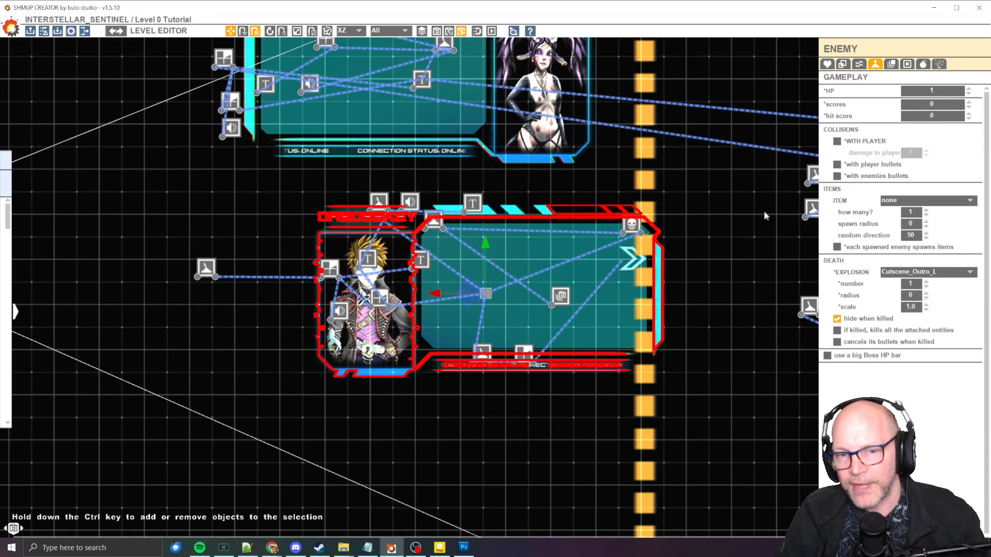
{"action": "key", "text": "ctrl+z"}
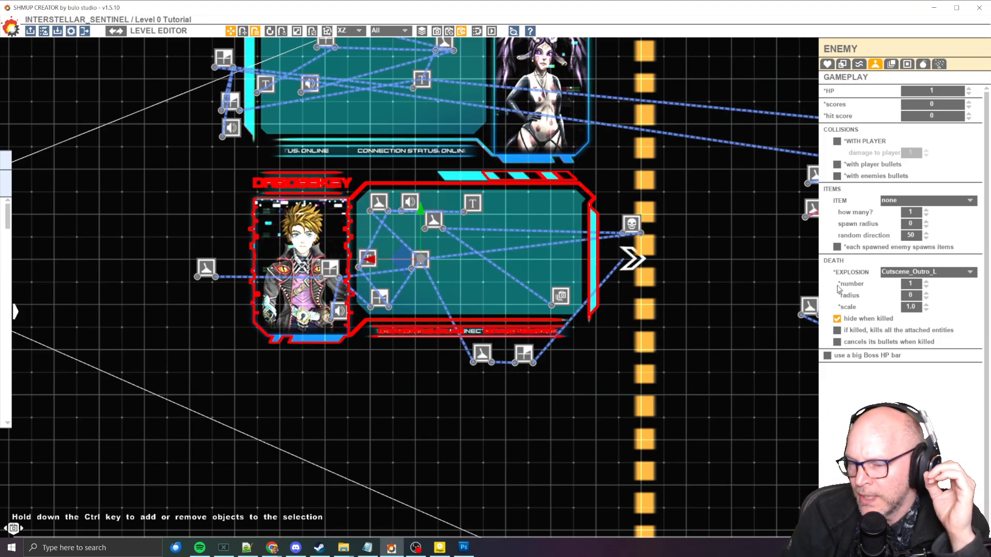
Inspect the transition settings of the Cutscene_Into_L text node and the duration of the dialogue box countdown connected to it.
{"action": "left_click", "coordinate": [474, 206]}
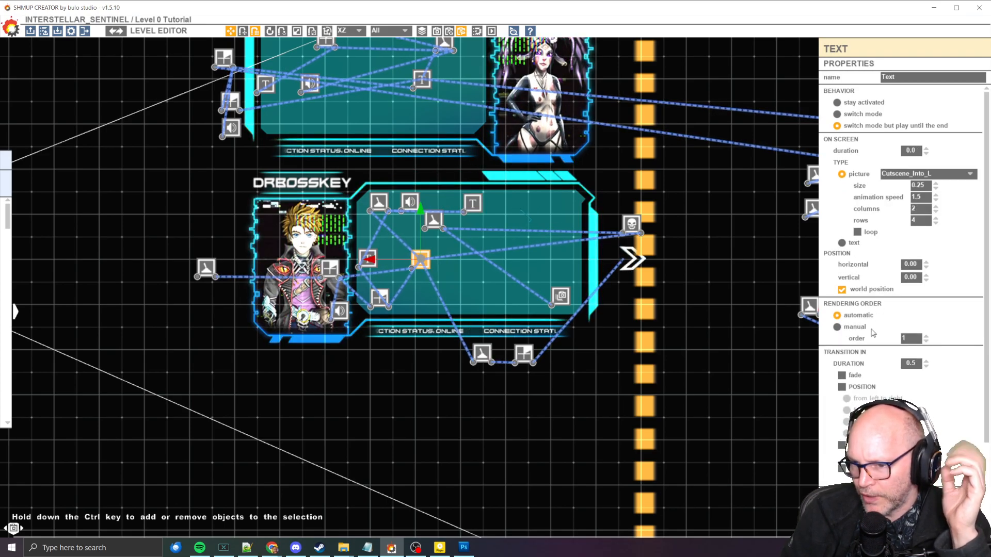
{"action": "scroll", "coordinate": [987, 324], "scroll_direction": "down", "scroll_amount": 2}
{"action": "scroll", "coordinate": [987, 324], "scroll_direction": "down", "scroll_amount": 3}
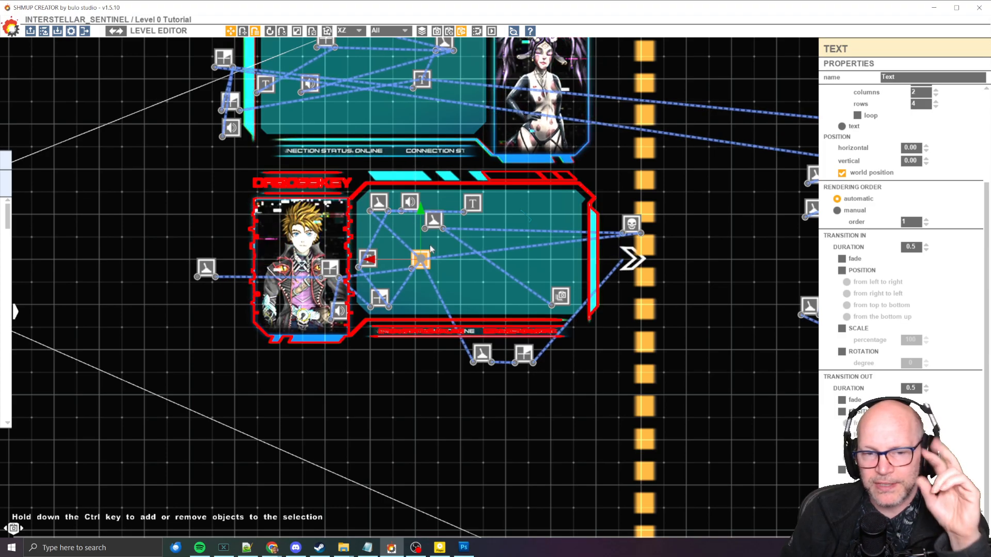
{"action": "scroll", "coordinate": [455, 260], "scroll_direction": "up", "scroll_amount": 2}
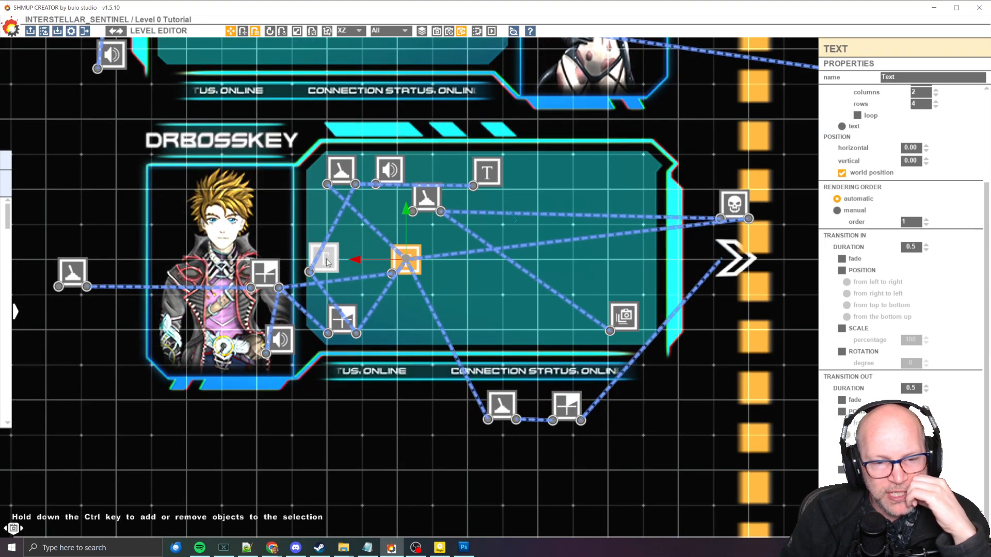
{"action": "left_click", "coordinate": [339, 321]}
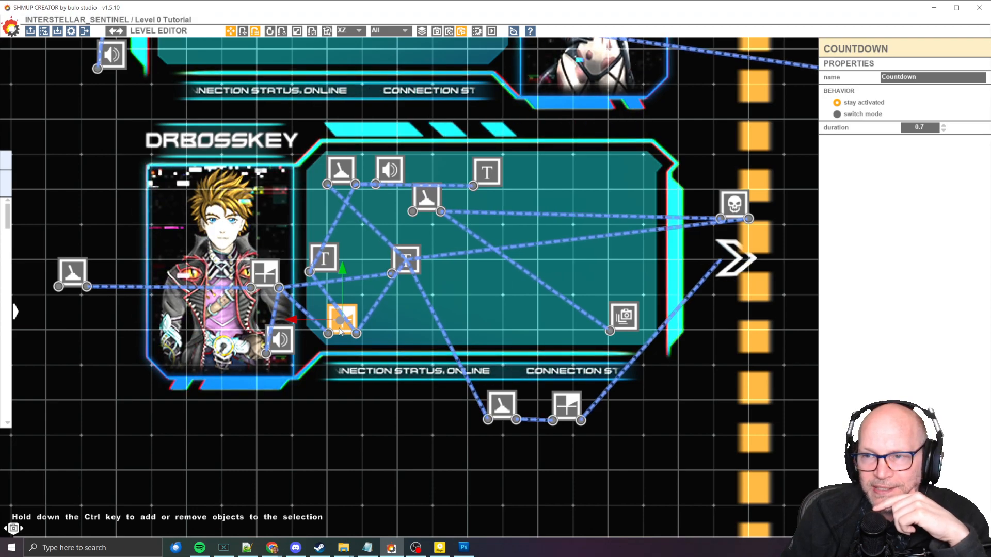
Check the dialogue box countdown's duration, and review the on-screen duration, size and columns of the Cutscene_Into_L text node.
{"action": "left_click", "coordinate": [919, 127]}
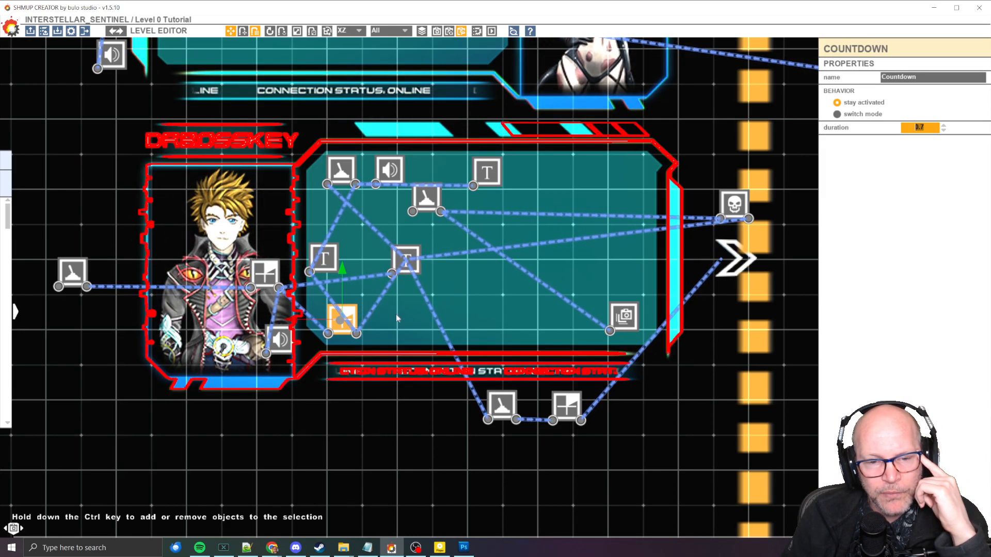
{"action": "left_click", "coordinate": [407, 259]}
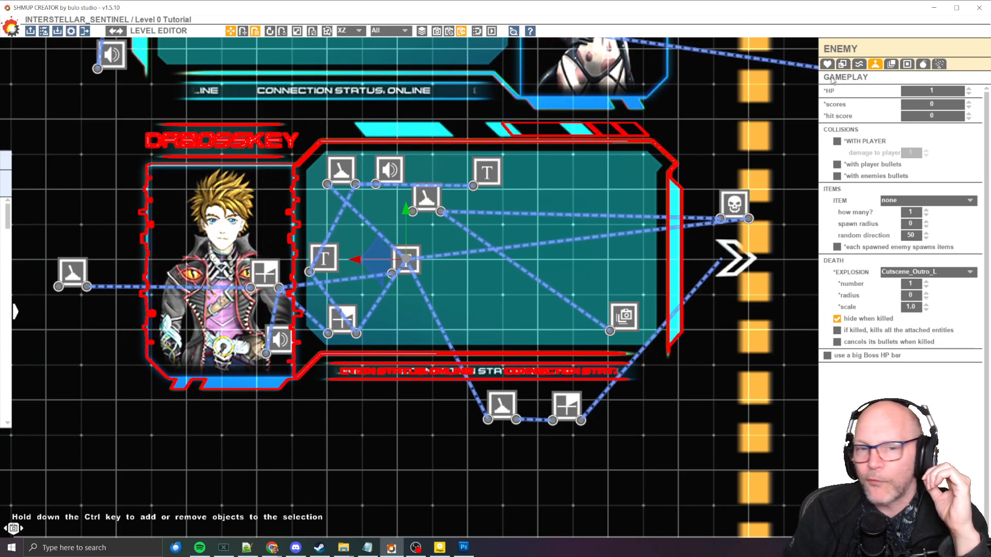
{"action": "left_click", "coordinate": [408, 257]}
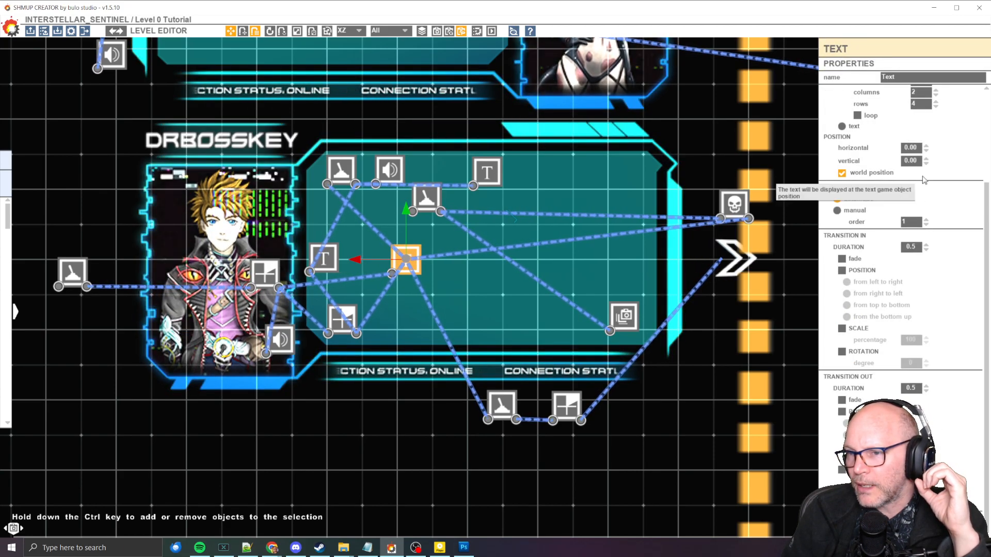
{"action": "scroll", "coordinate": [988, 214], "scroll_direction": "up", "scroll_amount": 3}
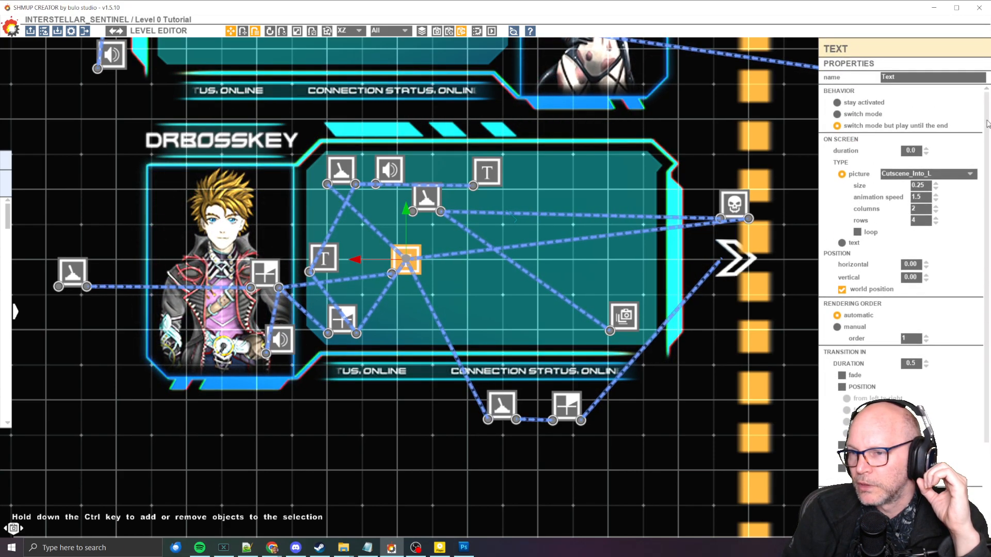
{"action": "left_click_drag", "start_coordinate": [912, 151], "coordinate": [883, 148]}
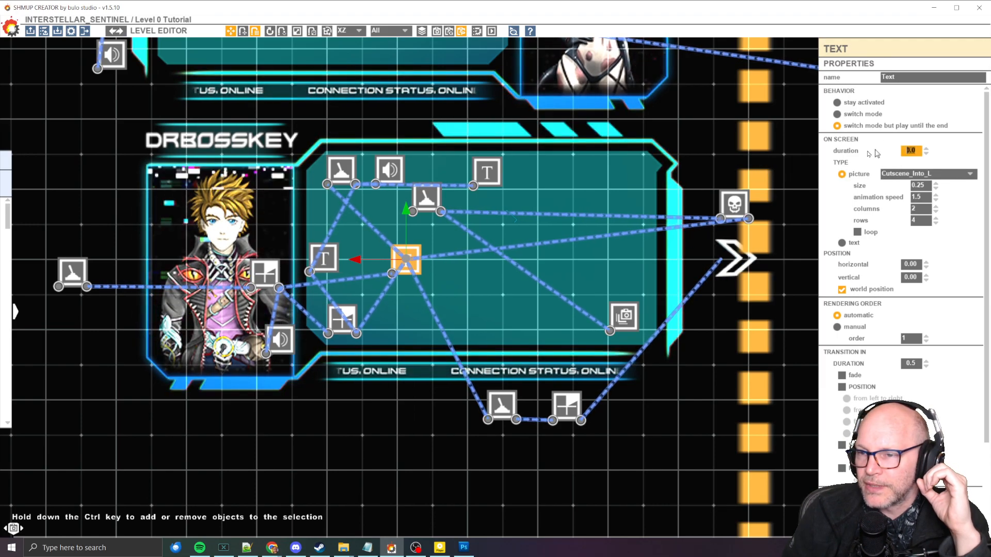
{"action": "left_click", "coordinate": [923, 184]}
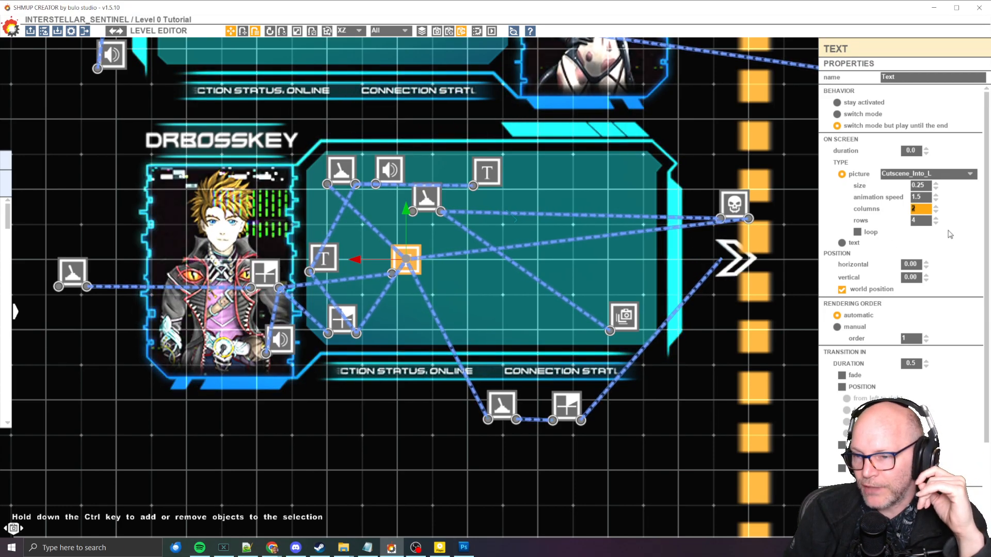
{"action": "scroll", "coordinate": [878, 258], "scroll_direction": "down", "scroll_amount": 1}
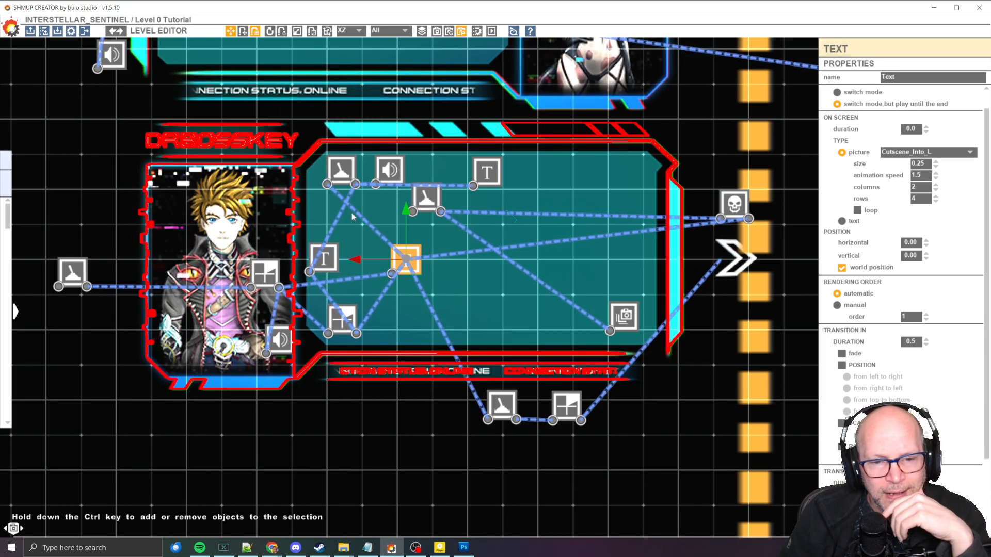
Try moving the DRBOSSKEY dialogue box's enemy object away from its nodes, and undo the move.
{"action": "left_click", "coordinate": [404, 299]}
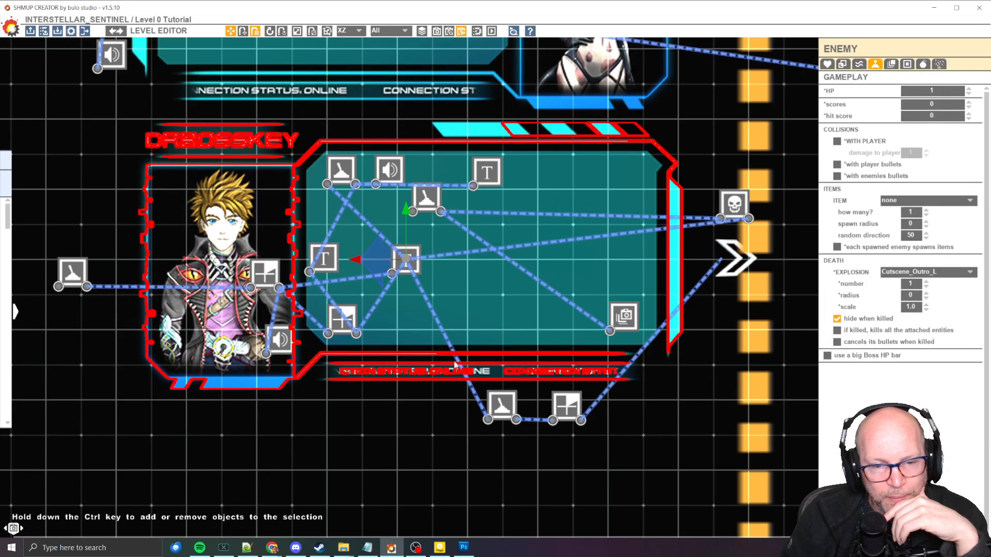
{"action": "left_click", "coordinate": [398, 352]}
{"action": "left_click", "coordinate": [416, 311]}
{"action": "left_click_drag", "start_coordinate": [413, 309], "coordinate": [400, 329]}
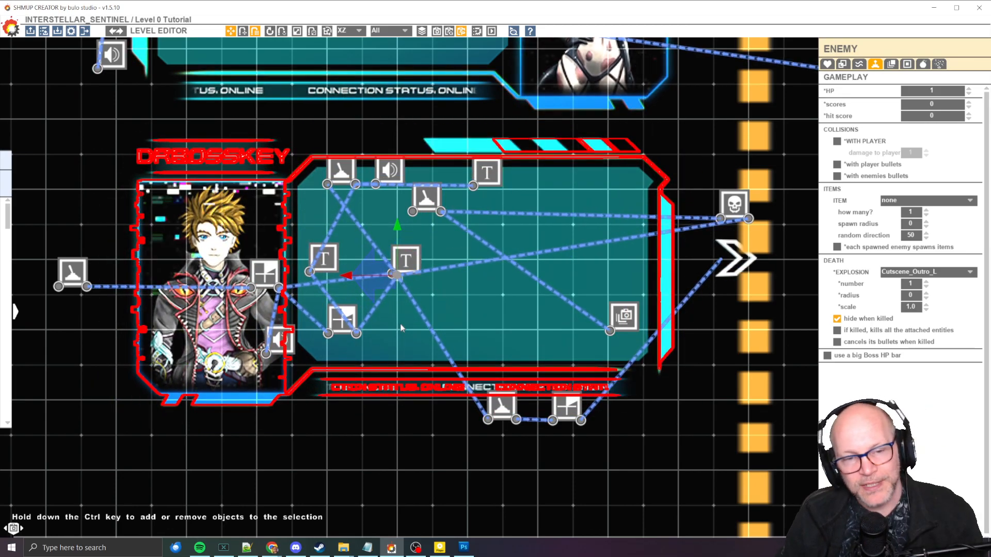
{"action": "key", "text": "ctrl+z"}
Try moving the Cutscene_Into_L text node onto the character portrait, and undo the move.
{"action": "left_click", "coordinate": [349, 324]}
{"action": "left_click", "coordinate": [406, 260]}
{"action": "left_click_drag", "start_coordinate": [406, 259], "coordinate": [259, 278]}
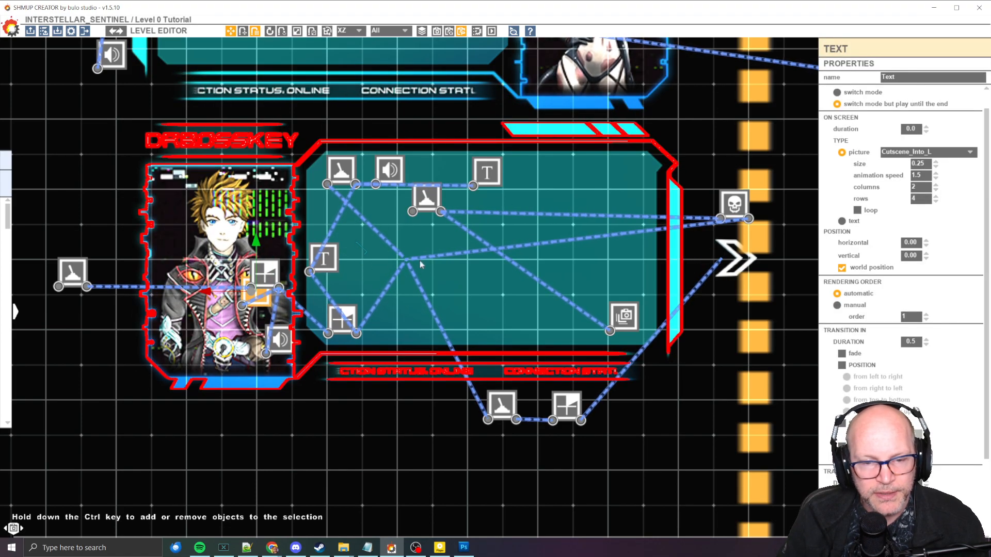
{"action": "key", "text": "ctrl+z"}
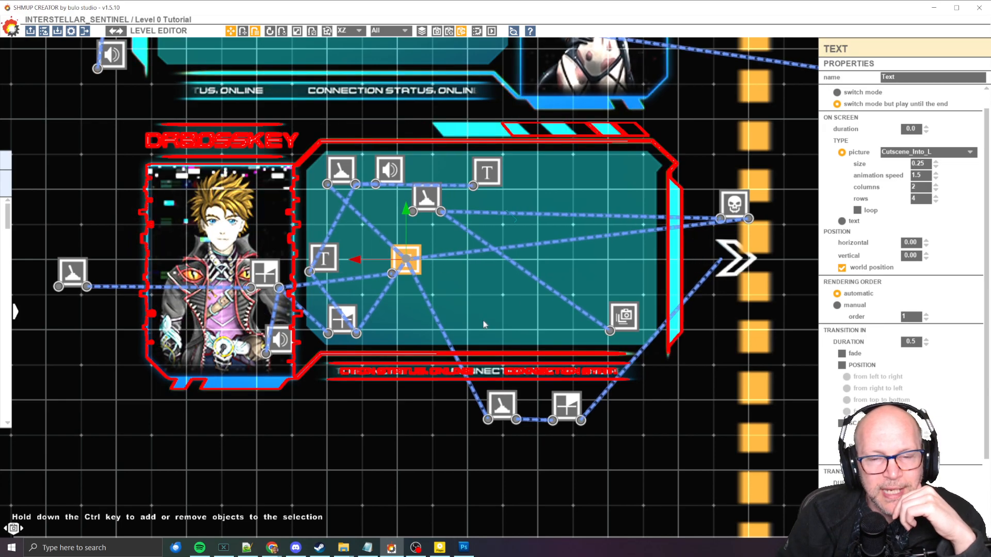
Check the activation condition of the all Alive trigger, and shift its linked sound node slightly upward to review its sound settings.
{"action": "left_click", "coordinate": [341, 170]}
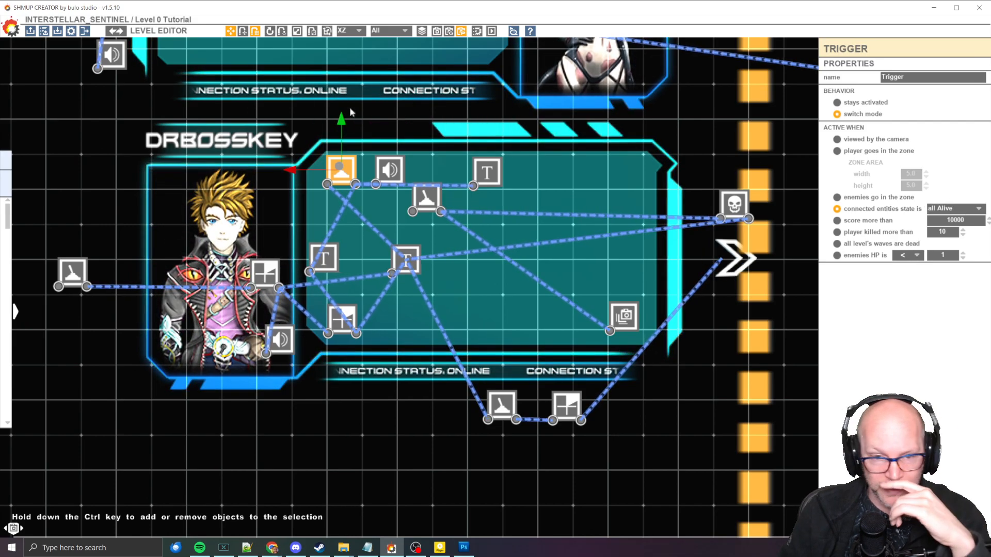
{"action": "left_click_drag", "start_coordinate": [390, 169], "coordinate": [388, 155]}
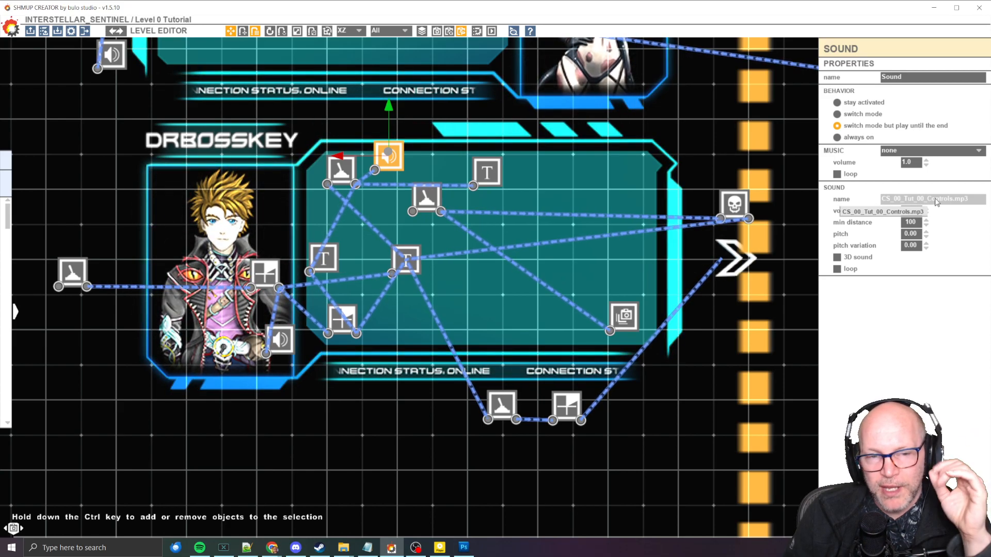
{"action": "left_click", "coordinate": [908, 211]}
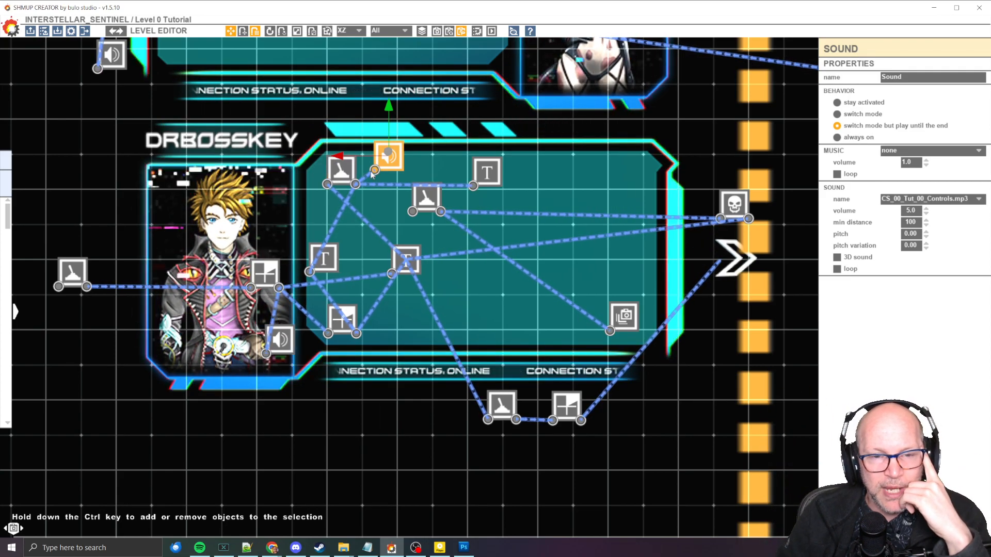
Review the text, font and on-screen duration of the Veil Piercer Ship text node linked to the trigger.
{"action": "left_click", "coordinate": [487, 174]}
{"action": "left_click", "coordinate": [487, 174]}
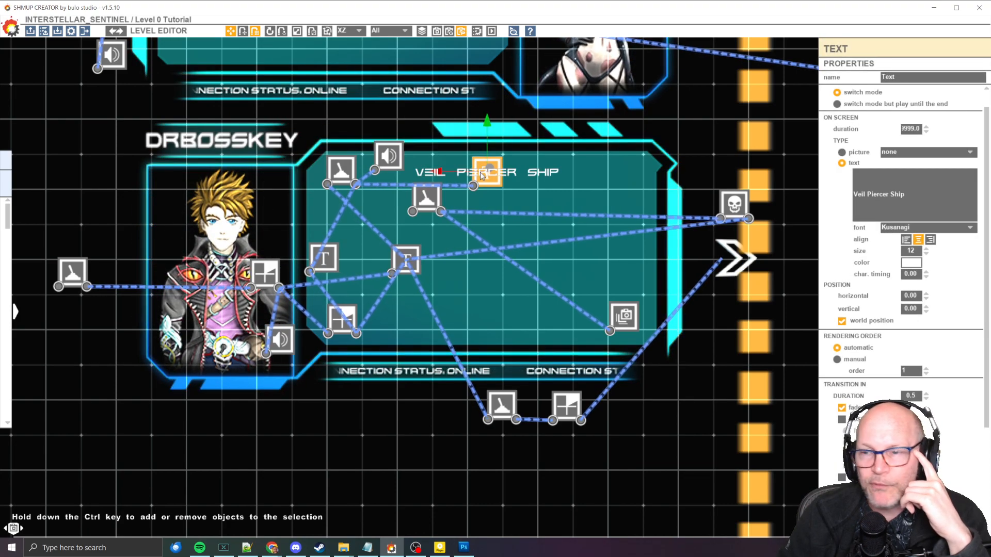
{"action": "mouse_move", "coordinate": [480, 177]}
{"action": "left_mouse_down"}
{"action": "mouse_move", "coordinate": [475, 171]}
{"action": "mouse_move", "coordinate": [483, 174]}
{"action": "left_mouse_up"}
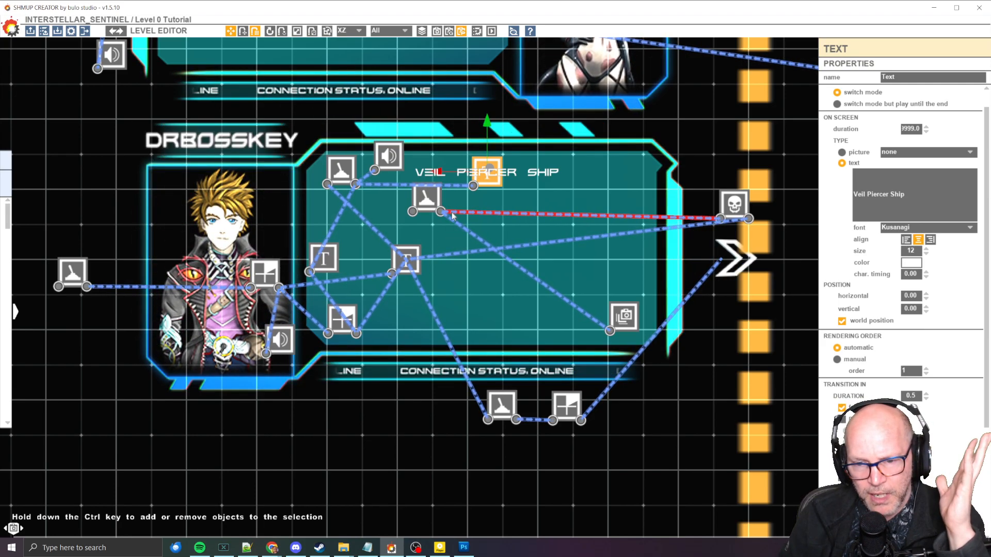
Playtest the level to watch the DRBOSSKEY dialogue box in the game, and return to the level editor.
{"action": "scroll", "coordinate": [378, 315], "scroll_direction": "down", "scroll_amount": 4}
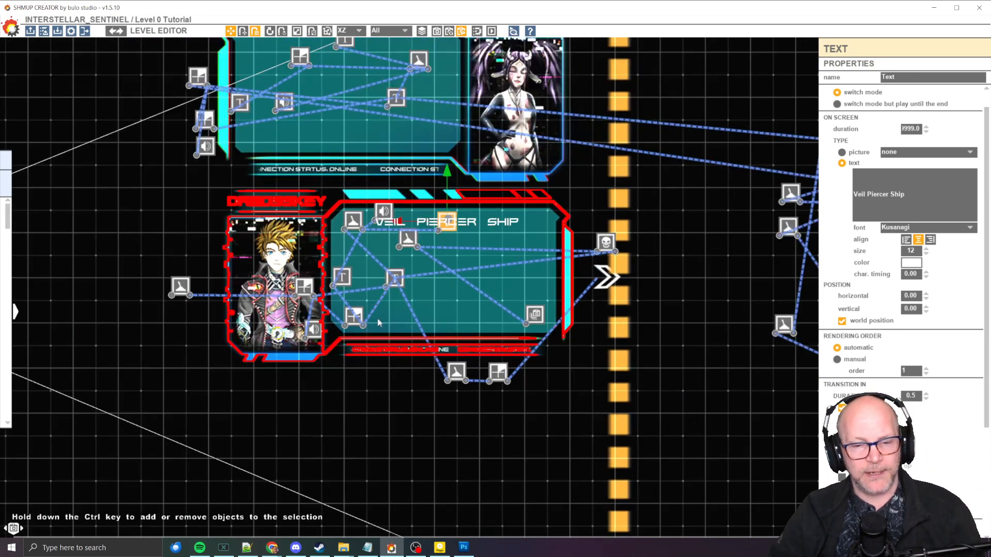
{"action": "middle_click_drag", "start_coordinate": [323, 463], "coordinate": [382, 415]}
{"action": "key", "text": "space"}
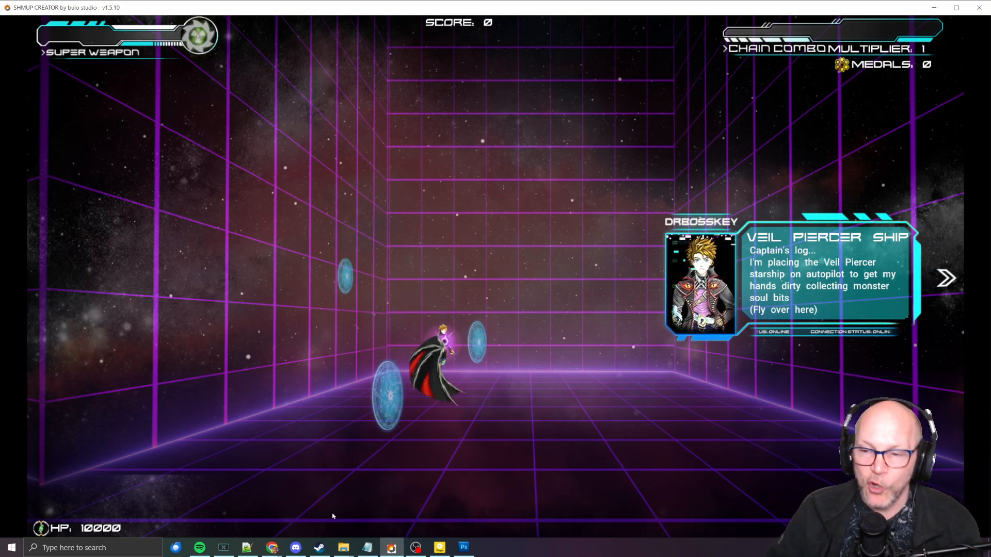
{"action": "key", "text": "Escape"}
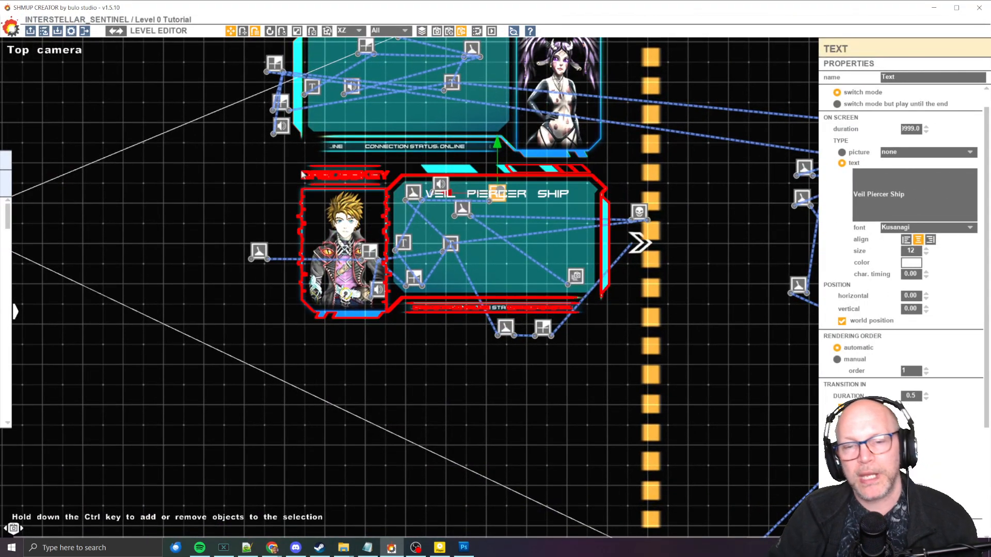
Examine the activation zone of the trigger linked to the Kill and camera nodes, including its extent across the level.
{"action": "scroll", "coordinate": [509, 262], "scroll_direction": "up", "scroll_amount": 3}
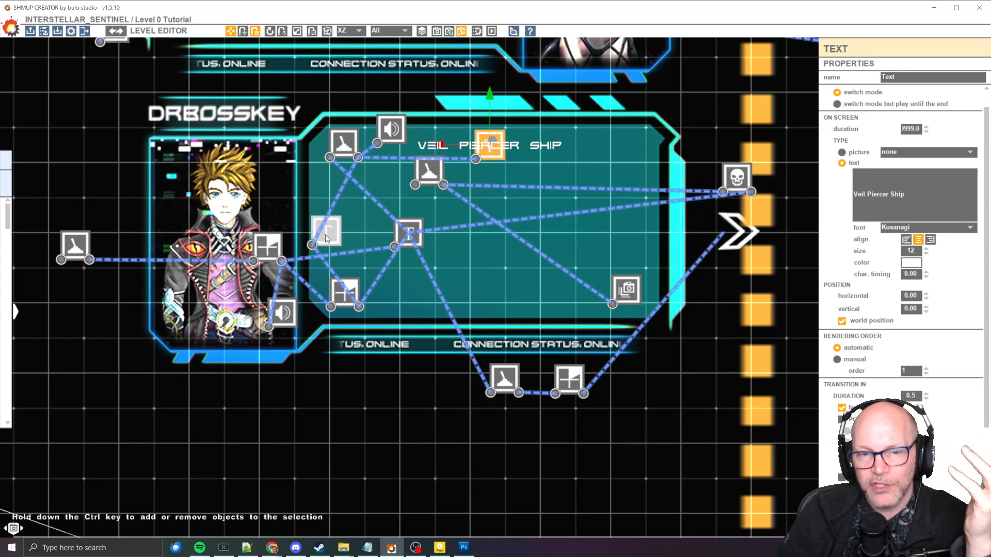
{"action": "left_click", "coordinate": [431, 183]}
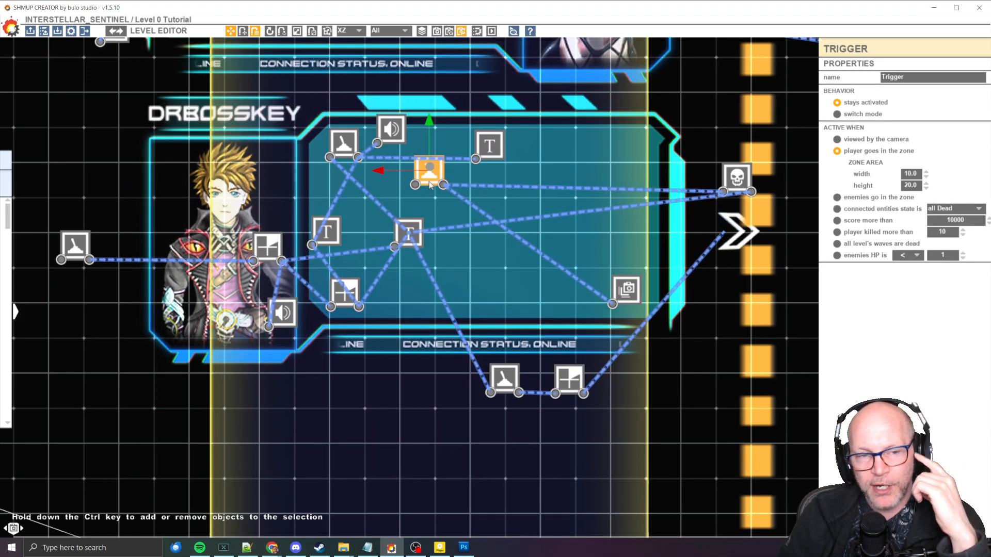
{"action": "scroll", "coordinate": [432, 183], "scroll_direction": "down", "scroll_amount": 5}
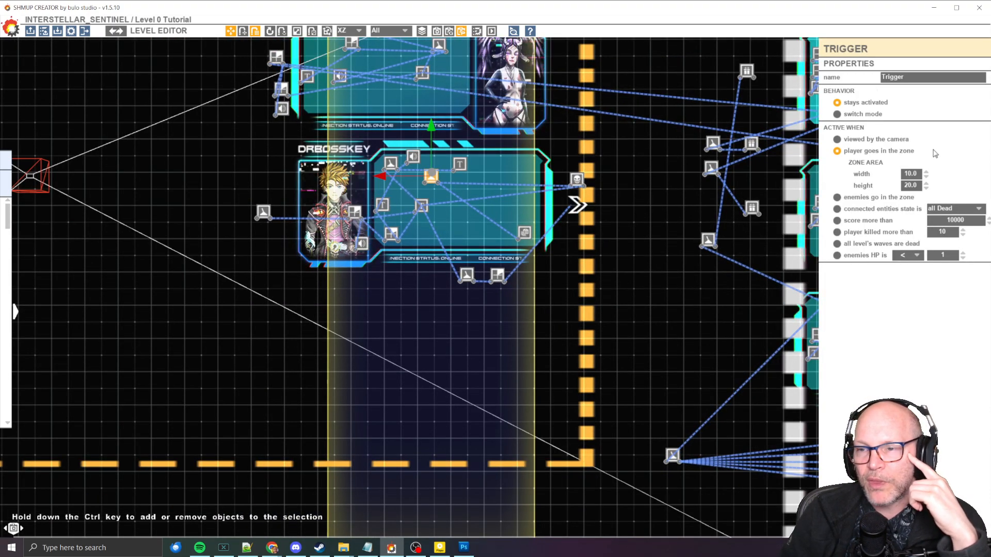
{"action": "middle_click_drag", "start_coordinate": [489, 108], "coordinate": [479, 155]}
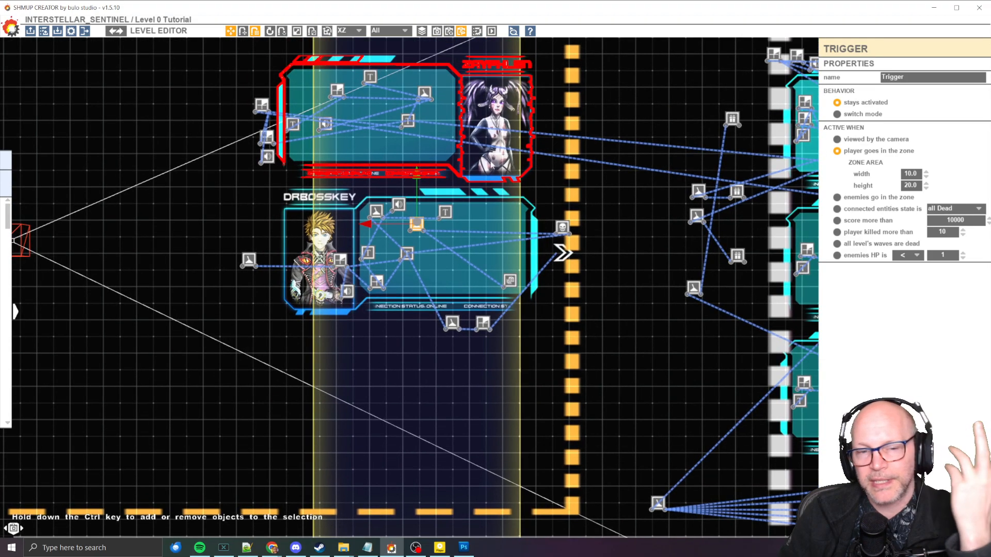
{"action": "scroll", "coordinate": [485, 171], "scroll_direction": "up", "scroll_amount": 3}
{"action": "middle_click_drag", "start_coordinate": [630, 177], "coordinate": [651, 149]}
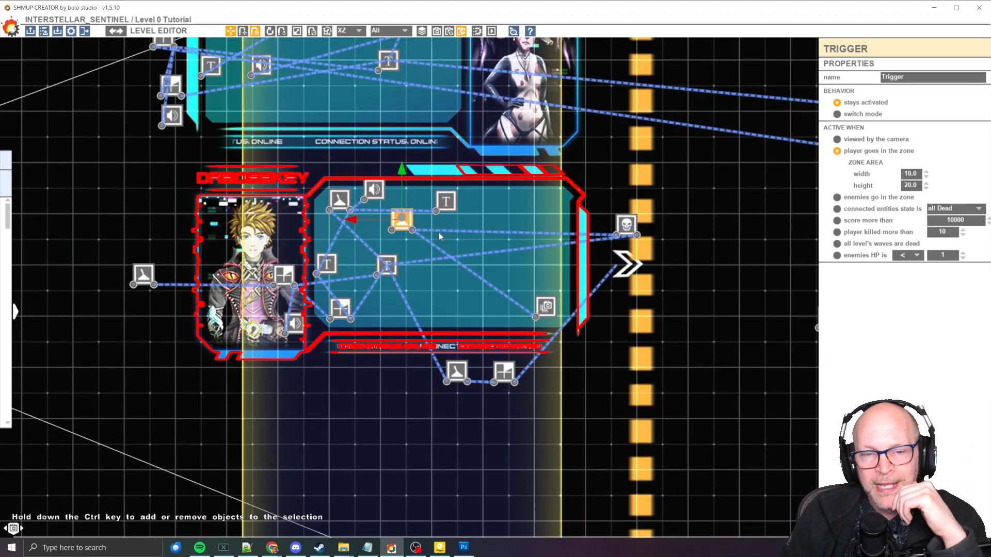
Move the Kill node slightly up and toward the dialogue box, and review the linked Camera Effects node's speed settings.
{"action": "left_click", "coordinate": [471, 232]}
{"action": "left_click_drag", "start_coordinate": [626, 225], "coordinate": [615, 209]}
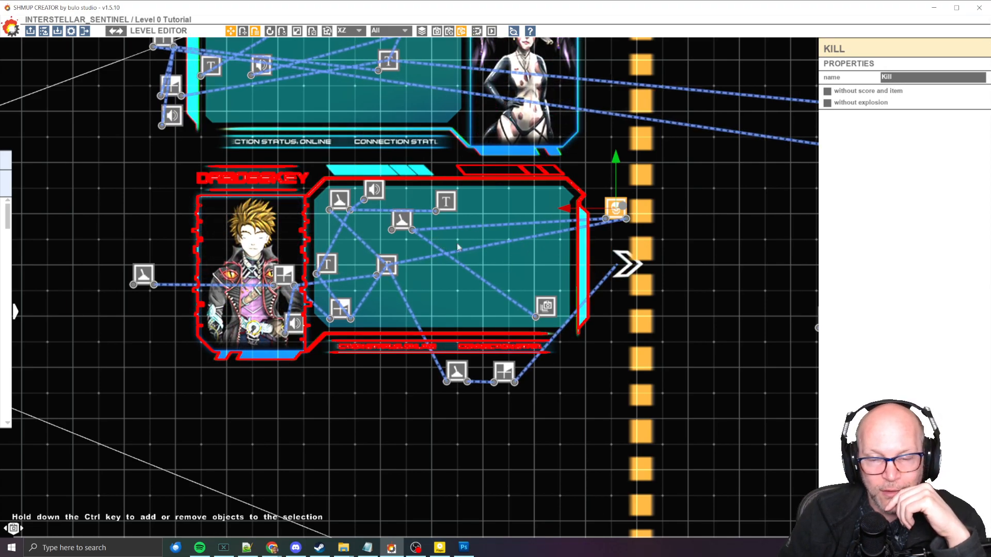
{"action": "left_click", "coordinate": [548, 305]}
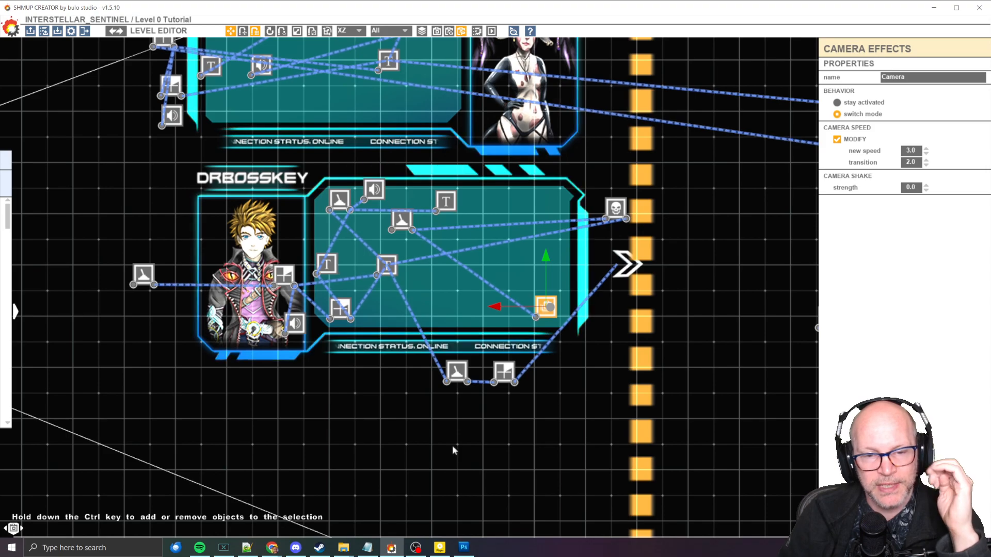
{"action": "middle_click_drag", "start_coordinate": [377, 365], "coordinate": [442, 384]}
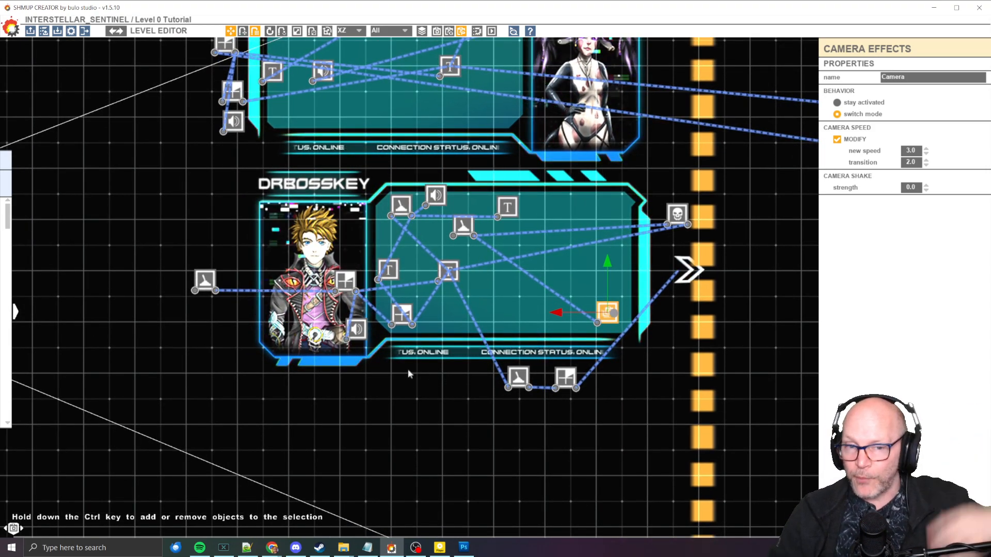
Review the dialogue box enemy's general, collision and gameplay settings, including the explosion assigned to its death.
{"action": "left_click", "coordinate": [548, 216]}
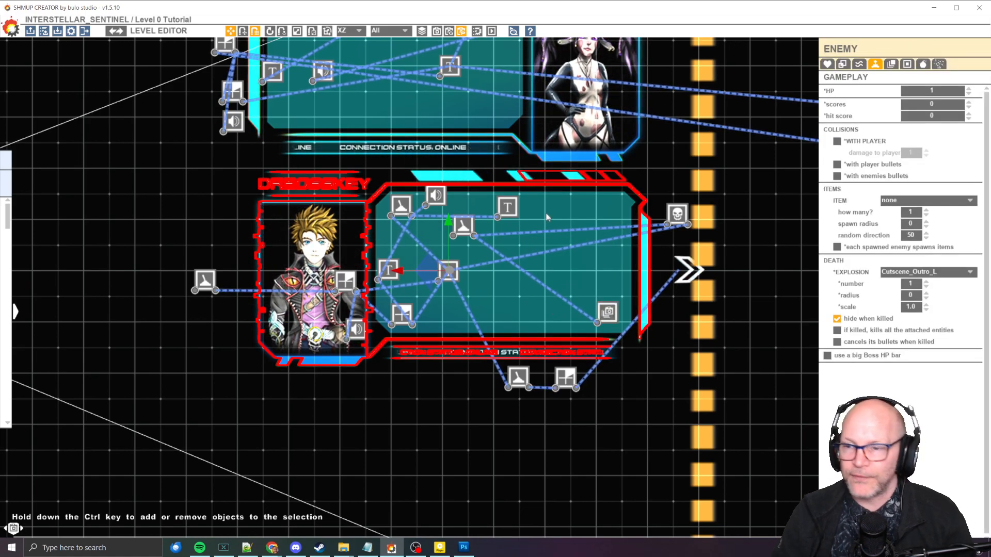
{"action": "left_click", "coordinate": [828, 62]}
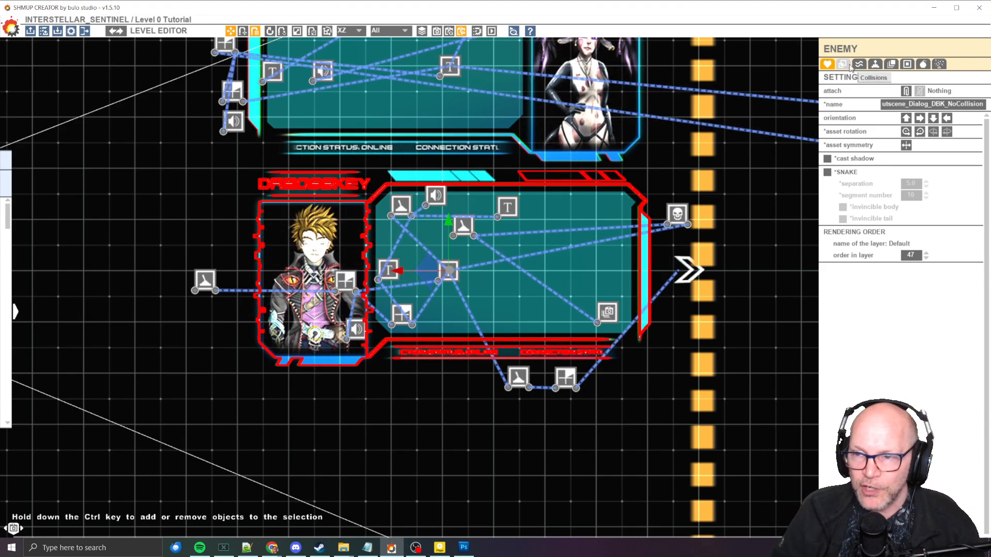
{"action": "left_click", "coordinate": [844, 64]}
{"action": "left_click", "coordinate": [876, 64]}
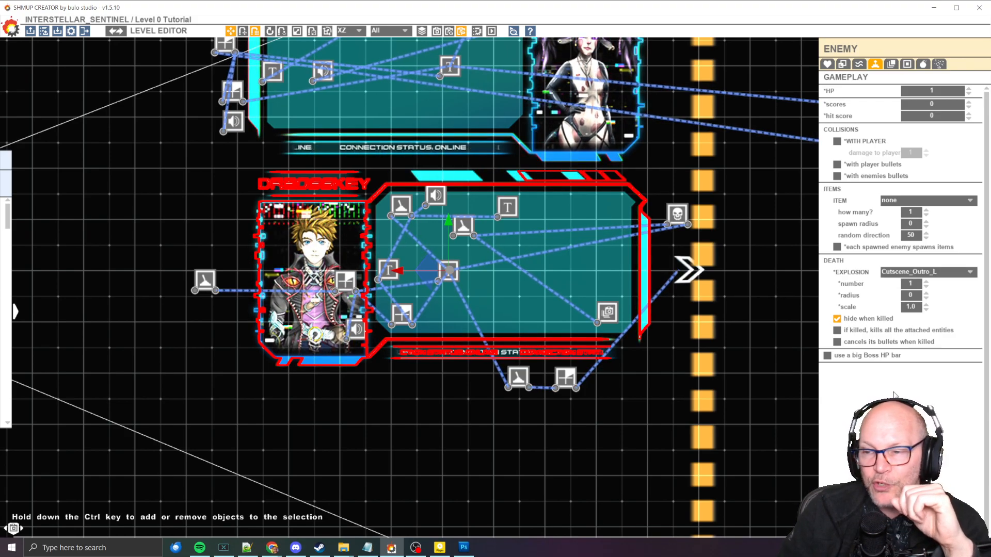
Look through the game editor's particle systems, and open the Cutscene_Outro_L explosion in the Explosion Editor to review its sprite properties.
{"action": "left_click", "coordinate": [114, 32]}
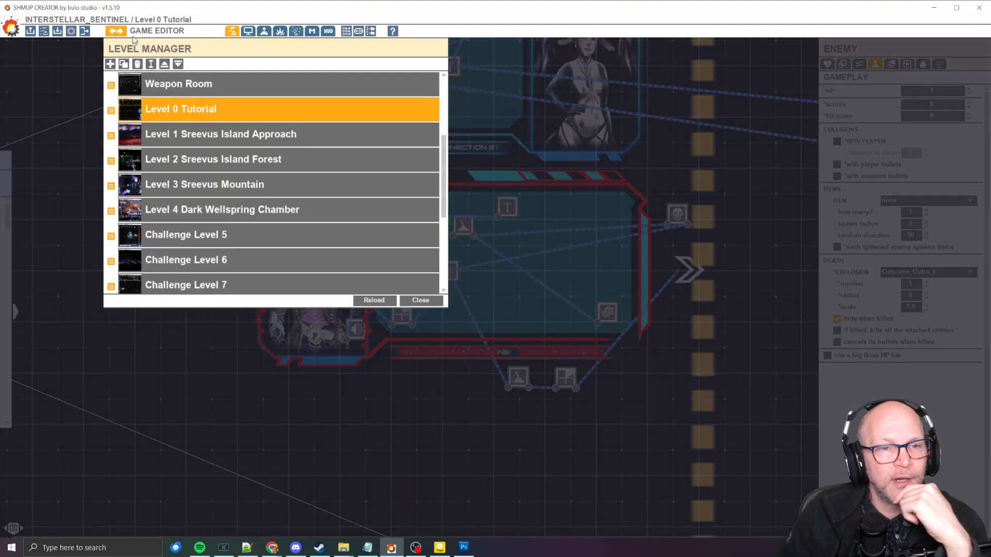
{"action": "left_click", "coordinate": [293, 34]}
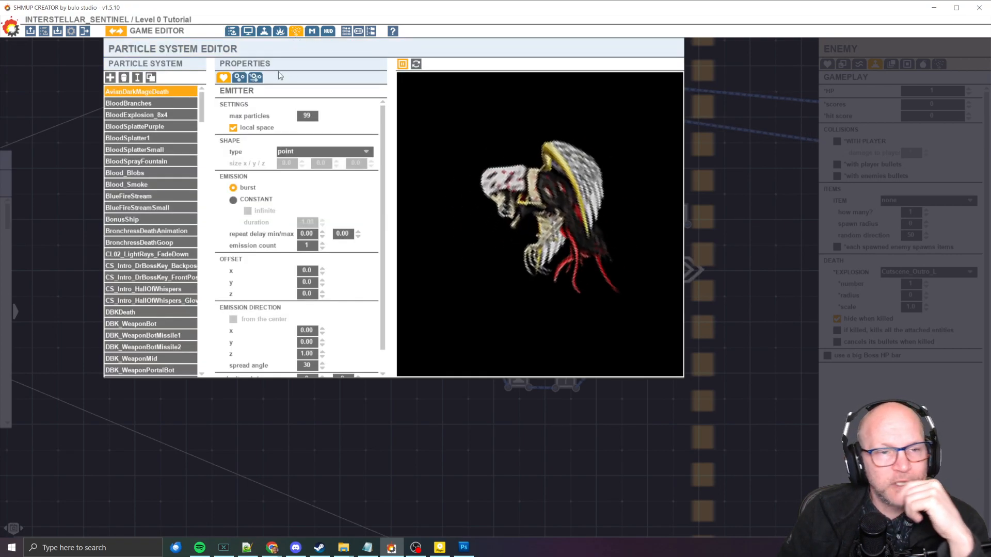
{"action": "scroll", "coordinate": [204, 121], "scroll_direction": "down", "scroll_amount": 3}
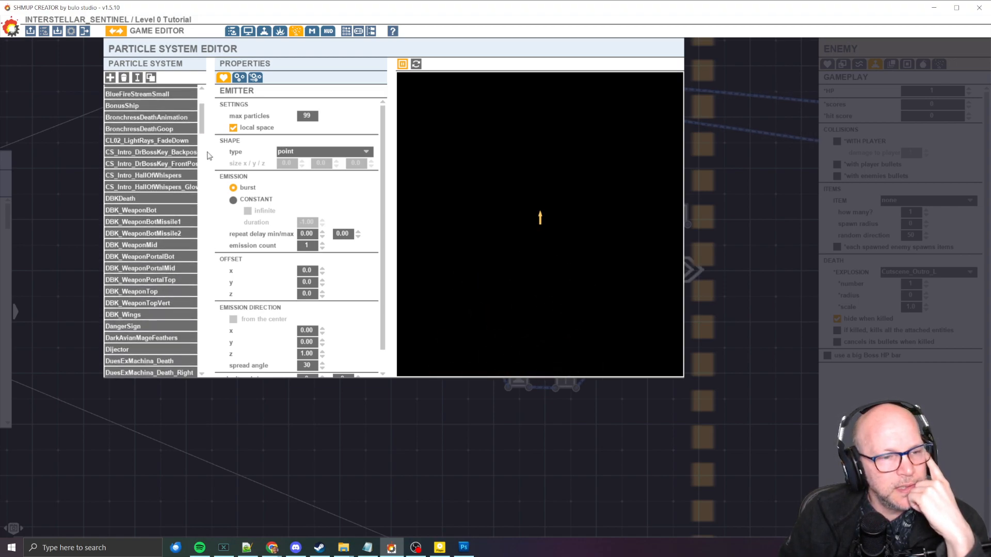
{"action": "scroll", "coordinate": [204, 122], "scroll_direction": "down", "scroll_amount": 2}
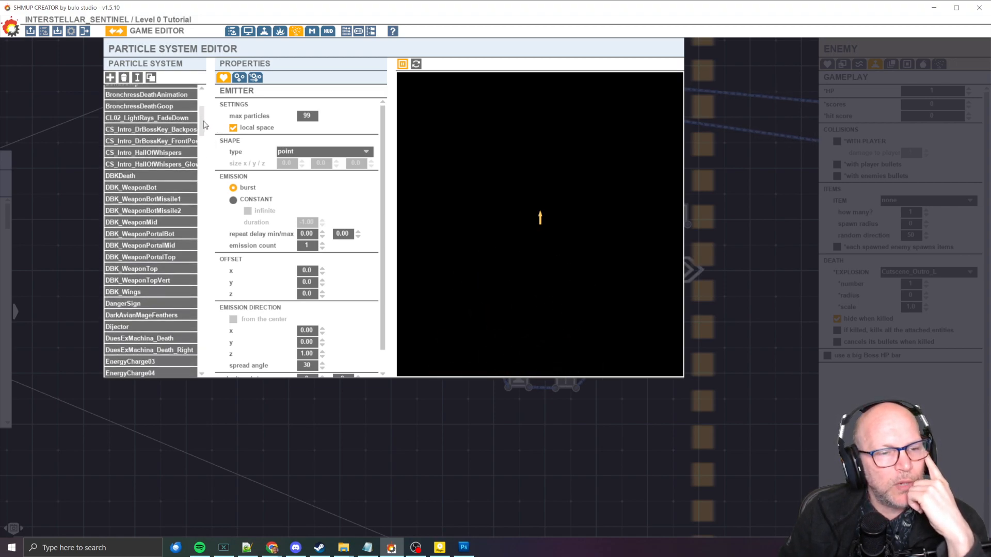
{"action": "scroll", "coordinate": [205, 124], "scroll_direction": "up", "scroll_amount": 3}
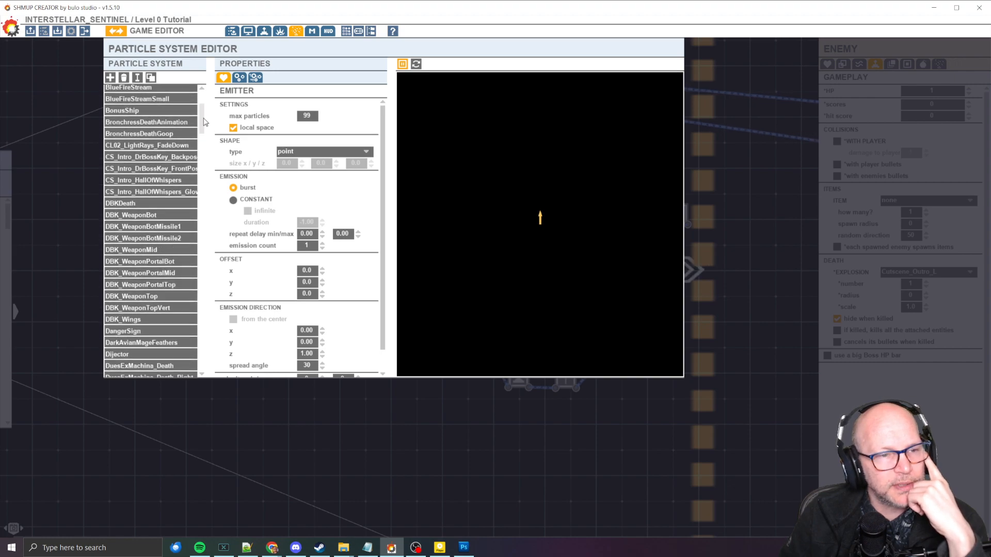
{"action": "scroll", "coordinate": [203, 119], "scroll_direction": "up", "scroll_amount": 10}
{"action": "left_click_drag", "start_coordinate": [204, 100], "coordinate": [229, 50]}
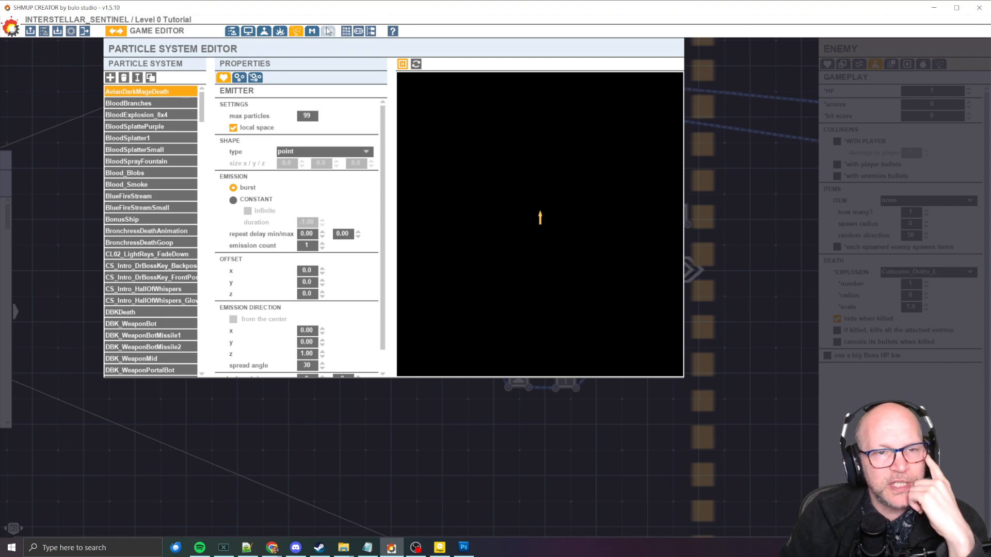
{"action": "left_click", "coordinate": [280, 32]}
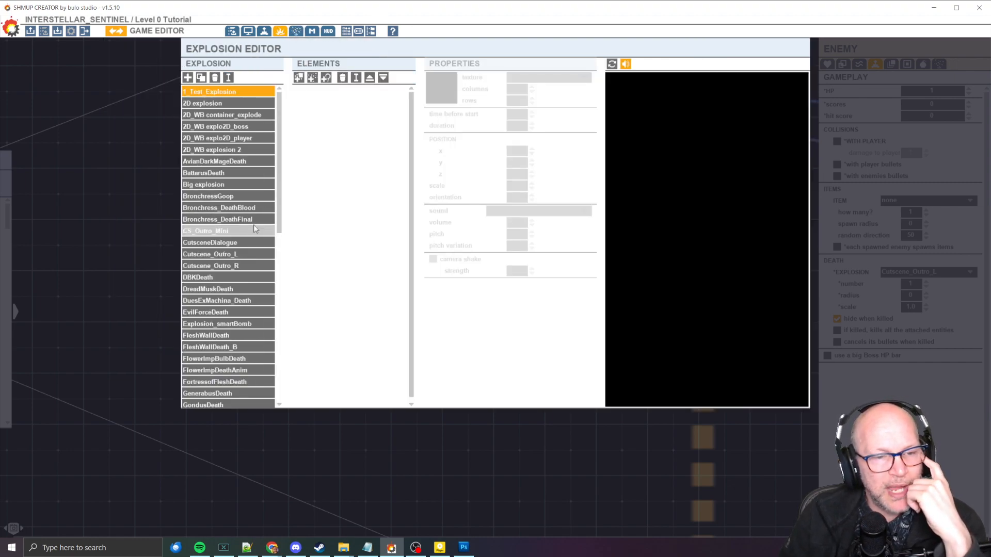
{"action": "left_click", "coordinate": [248, 256]}
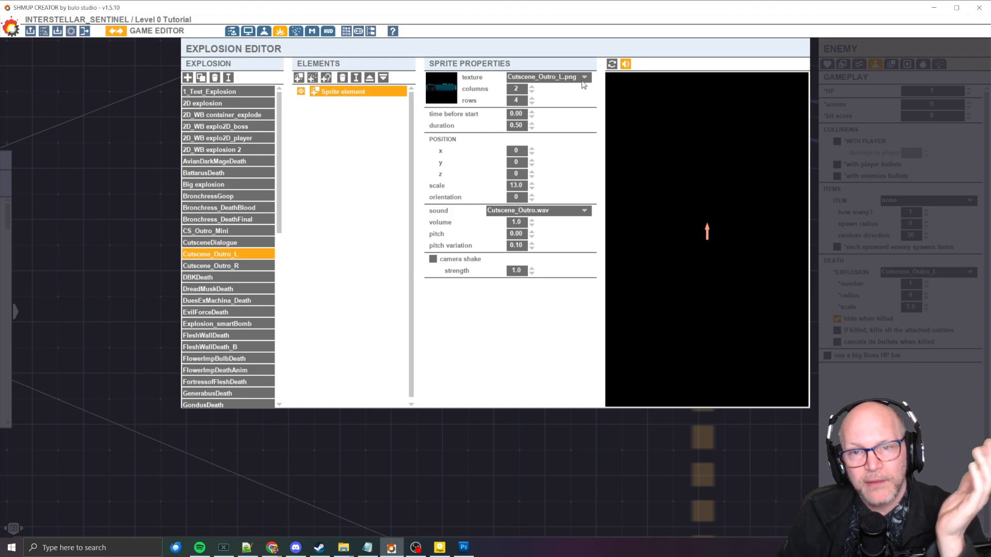
Search the Pictures assets folder in File Explorer for the cutscene outro sprite sheet, and return to the Explosion Editor.
{"action": "key", "text": "alt+Tab"}
{"action": "key", "text": "alt+Tab"}
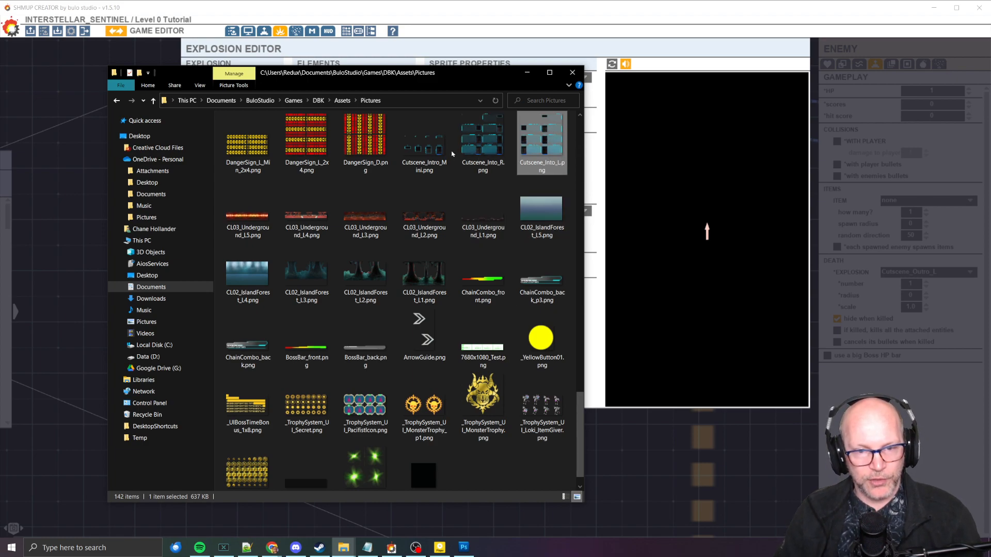
{"action": "scroll", "coordinate": [454, 237], "scroll_direction": "down", "scroll_amount": 1}
{"action": "scroll", "coordinate": [454, 237], "scroll_direction": "up", "scroll_amount": 10}
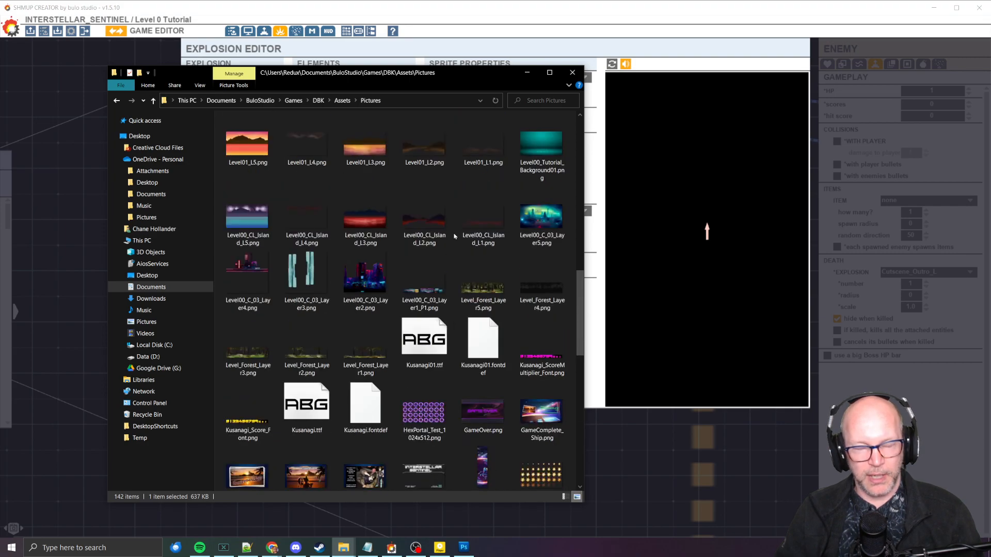
{"action": "scroll", "coordinate": [477, 189], "scroll_direction": "down", "scroll_amount": 10}
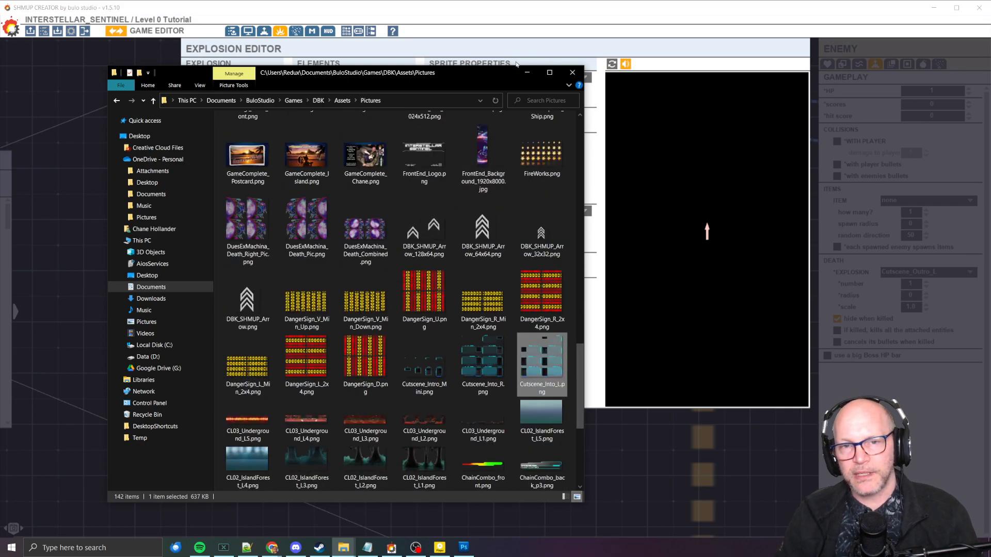
{"action": "left_click", "coordinate": [489, 50]}
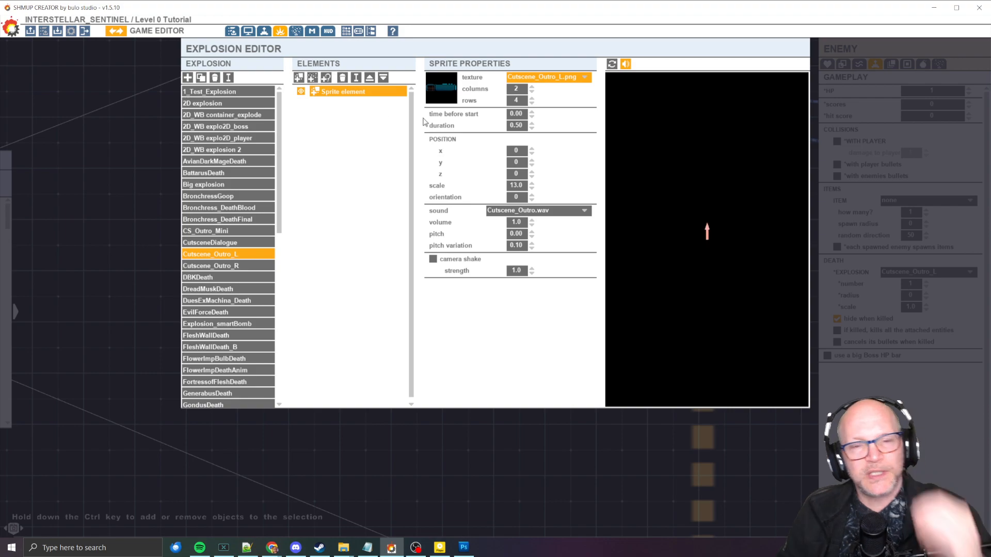
Go to the Particles assets folder in File Explorer and open Cutscene_Outro_L.png in Photoshop.
{"action": "key", "text": "alt+Tab"}
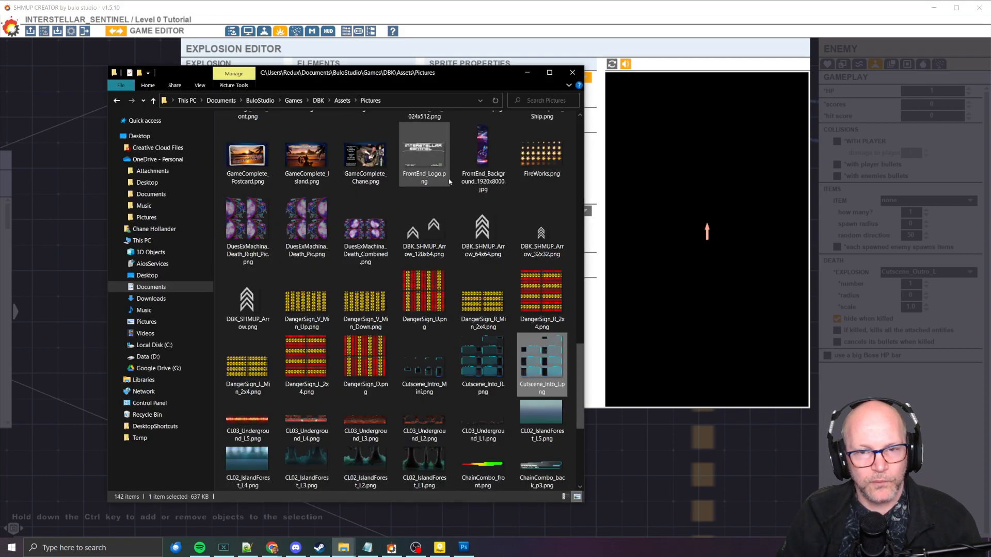
{"action": "key", "text": "alt+Tab"}
{"action": "key", "text": "alt+Tab"}
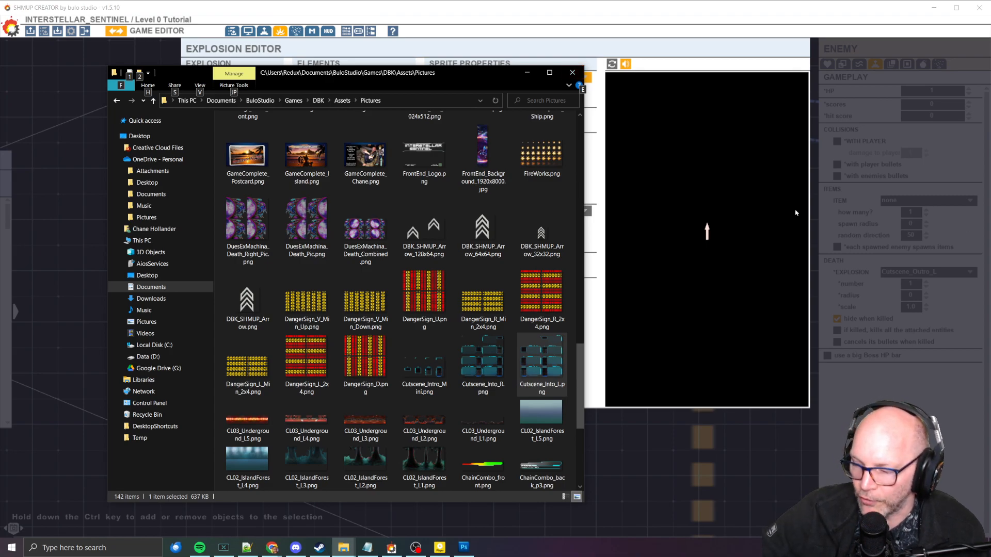
{"action": "key", "text": "alt+Left"}
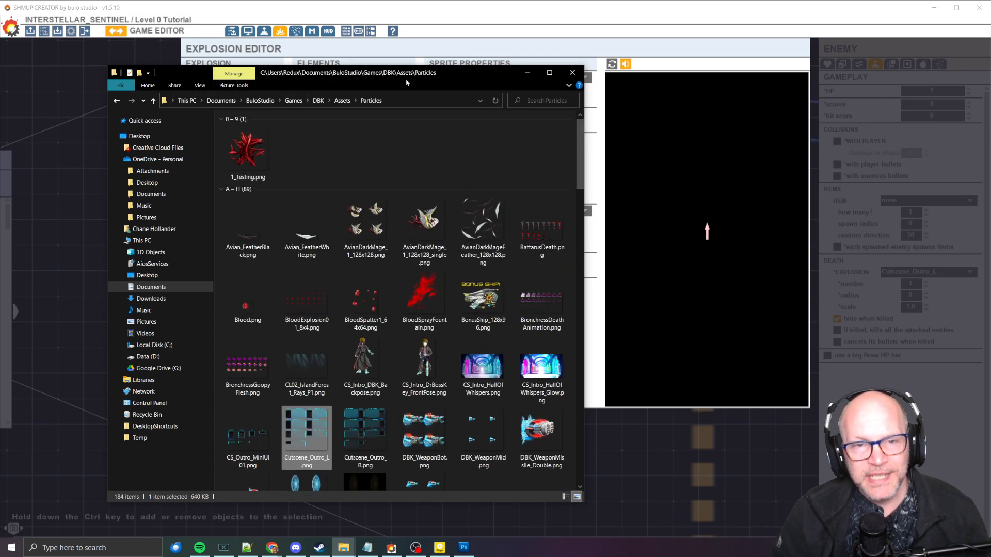
{"action": "left_click_drag", "start_coordinate": [407, 77], "coordinate": [821, 132]}
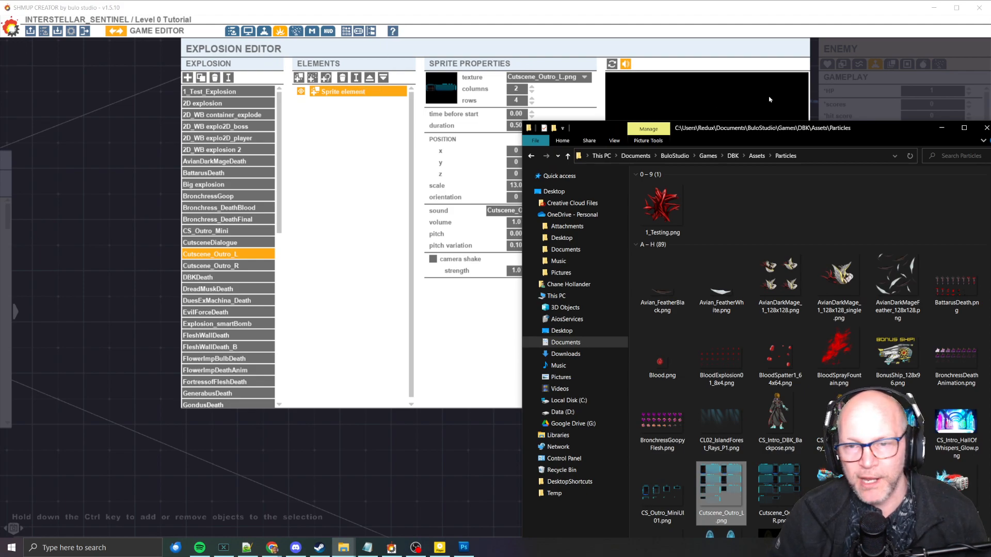
{"action": "left_click_drag", "start_coordinate": [828, 128], "coordinate": [719, 79]}
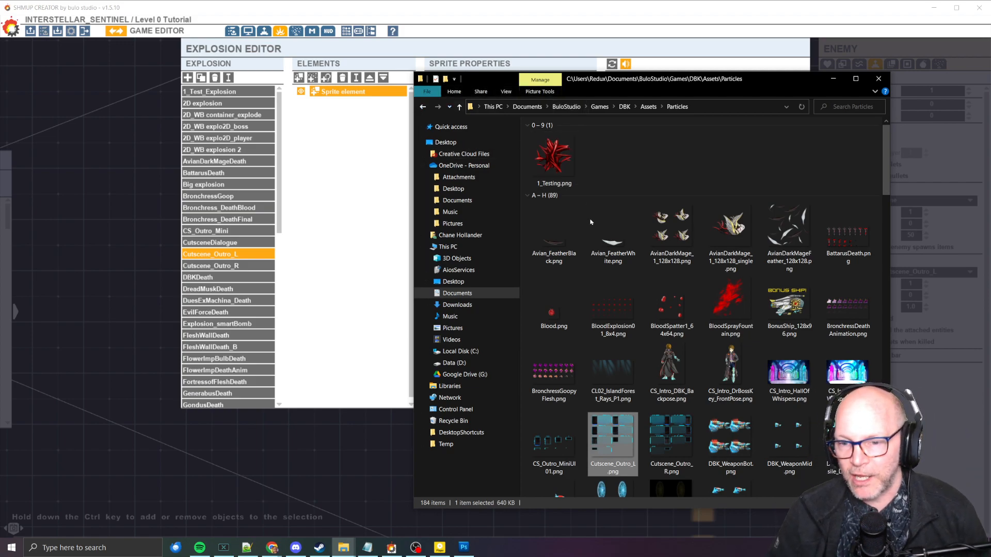
{"action": "scroll", "coordinate": [634, 370], "scroll_direction": "down", "scroll_amount": 3}
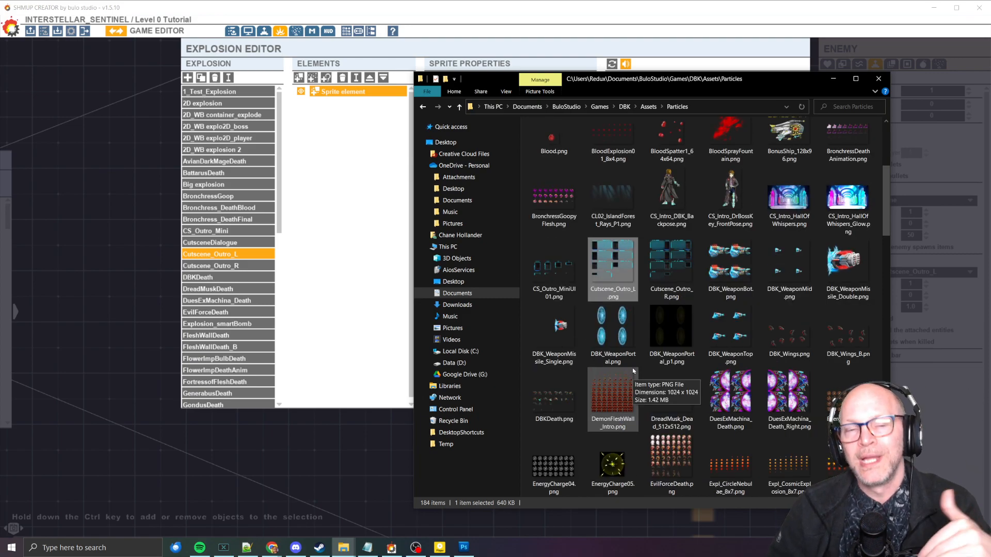
{"action": "double_click", "coordinate": [612, 260]}
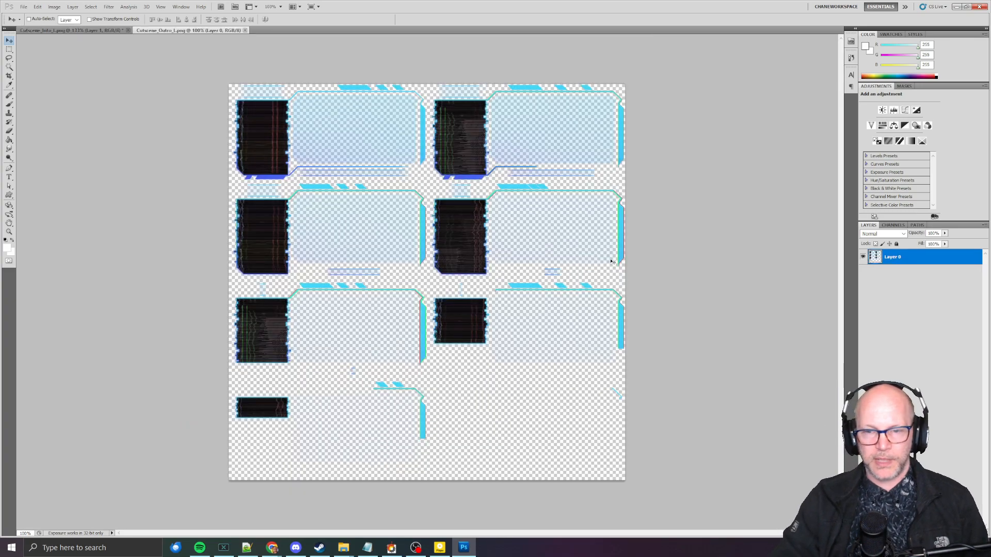
Add a new layer to the outro sprite sheet, fill it with white and place it beneath the artwork layer.
{"action": "key", "text": "ctrl+shift+n"}
{"action": "key", "text": "Return"}
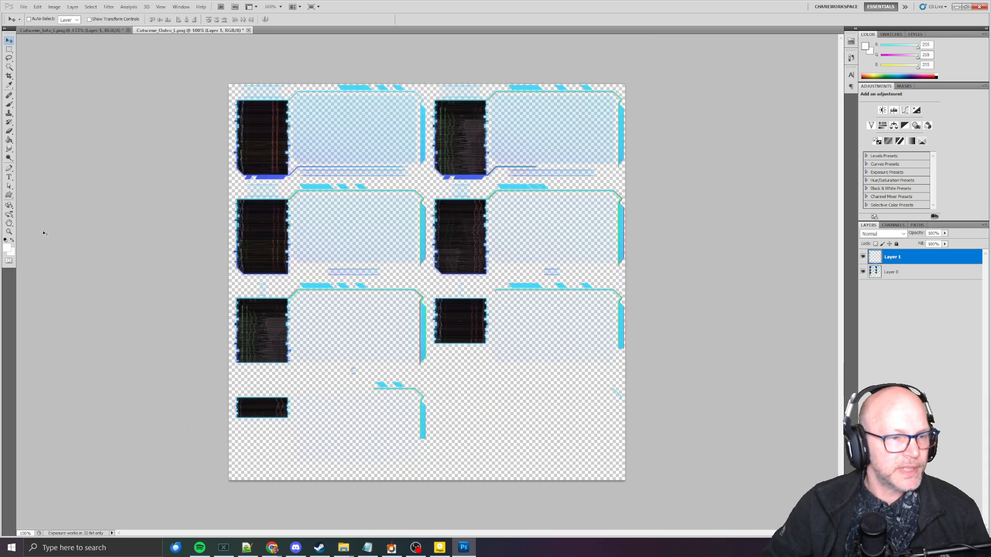
{"action": "left_click", "coordinate": [9, 140]}
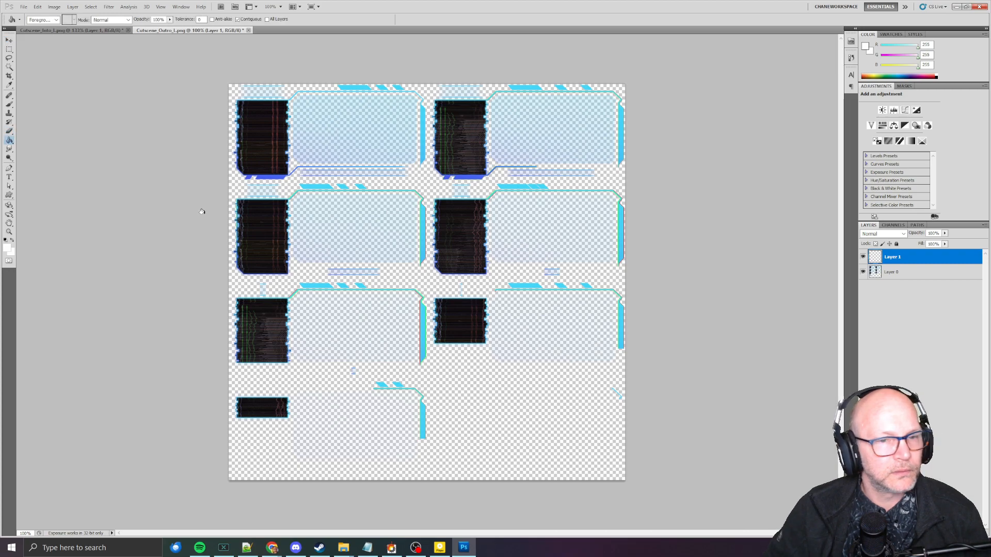
{"action": "left_click", "coordinate": [594, 257]}
{"action": "left_click_drag", "start_coordinate": [893, 269], "coordinate": [898, 278]}
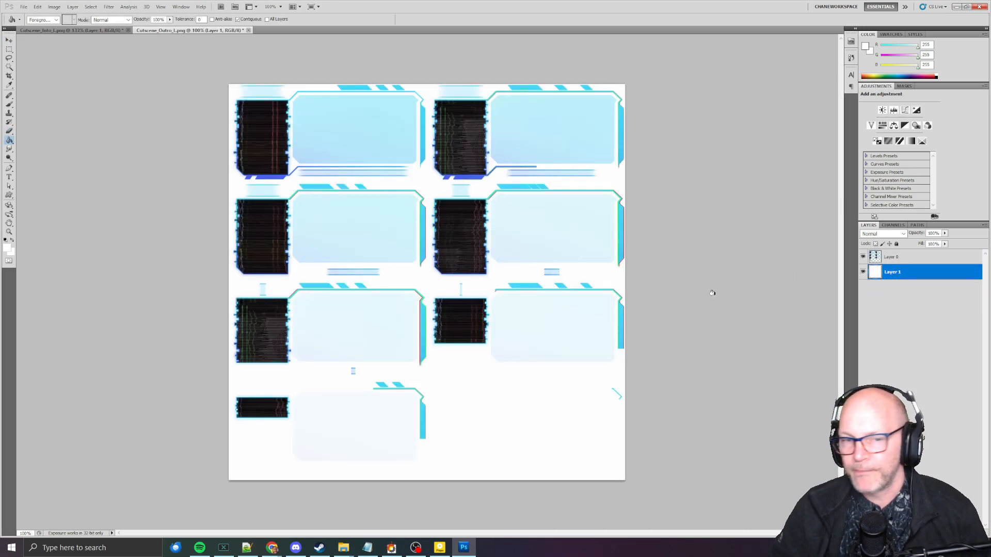
{"action": "key", "text": "v"}
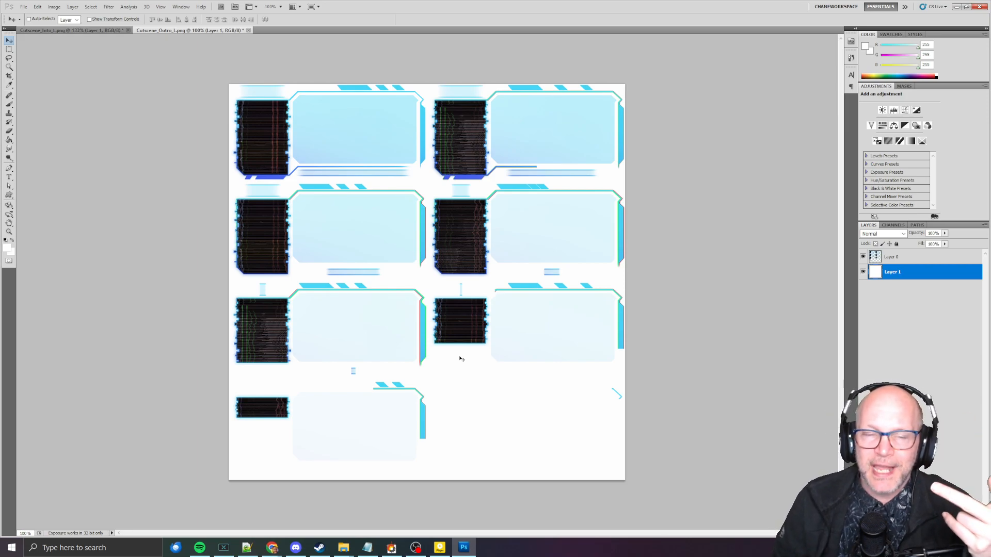
Compare the frame order of the Cutscene_Into_L.png sprite sheet with that of Cutscene_Outro_L.png.
{"action": "left_click", "coordinate": [104, 31]}
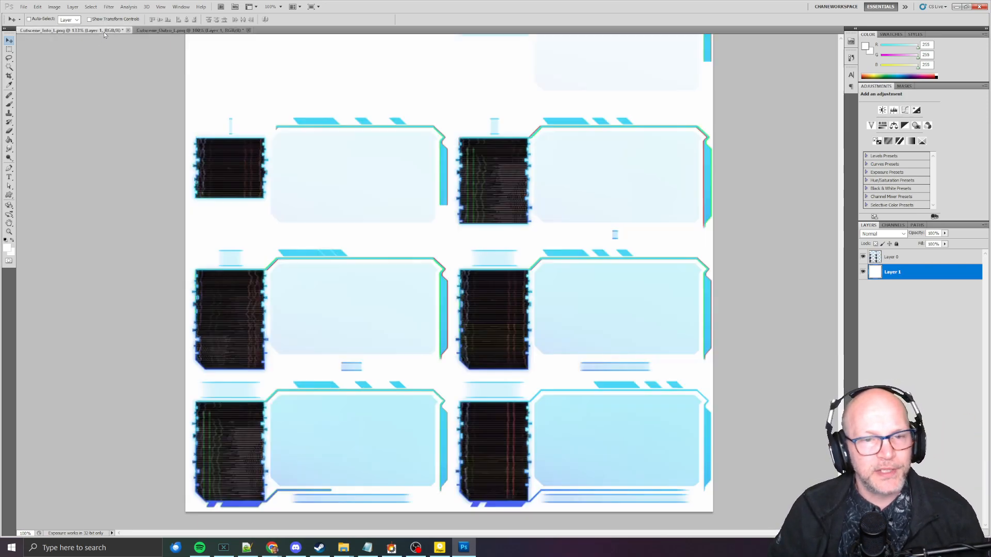
{"action": "scroll", "coordinate": [411, 172], "scroll_direction": "up", "scroll_amount": 2}
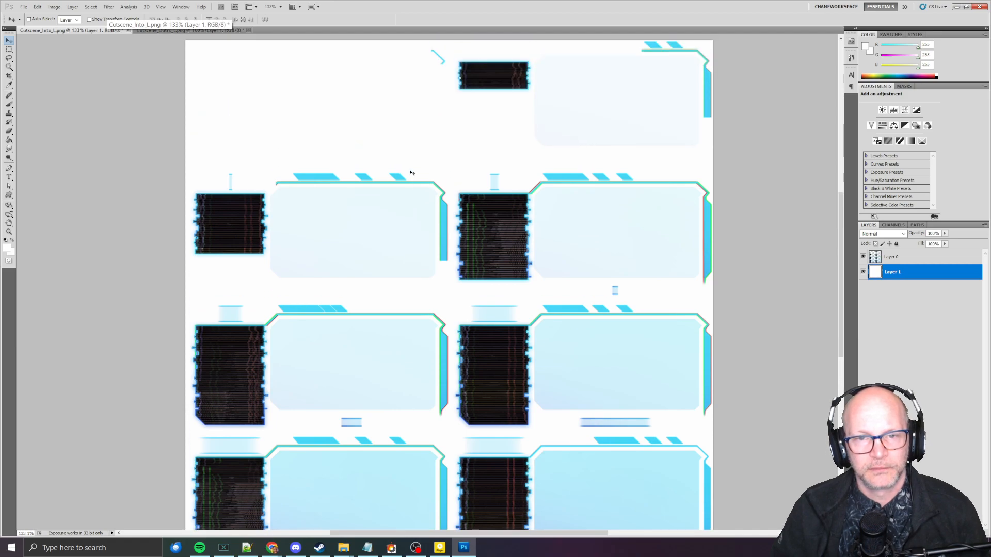
{"action": "scroll", "coordinate": [410, 170], "scroll_direction": "down", "scroll_amount": 1, "text": "alt"}
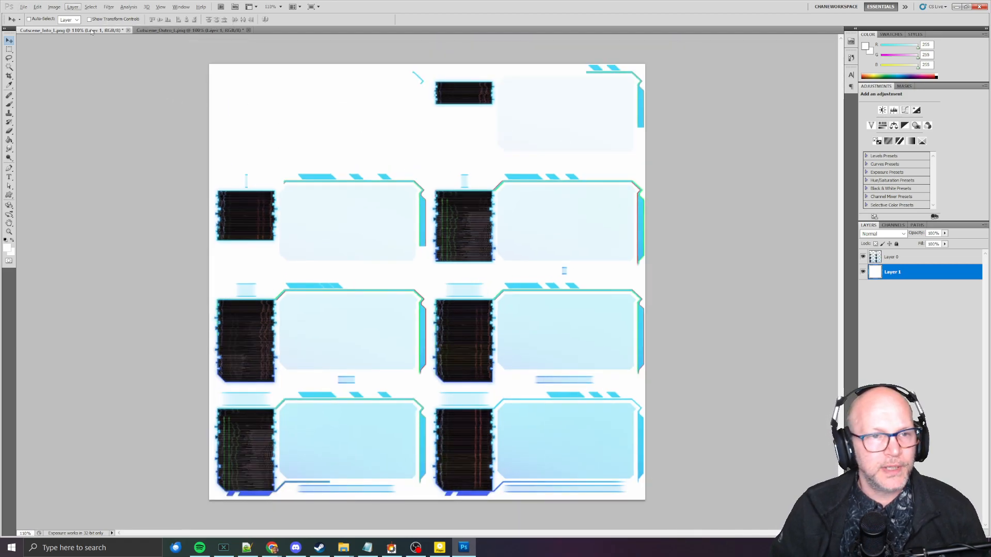
{"action": "left_click", "coordinate": [175, 31]}
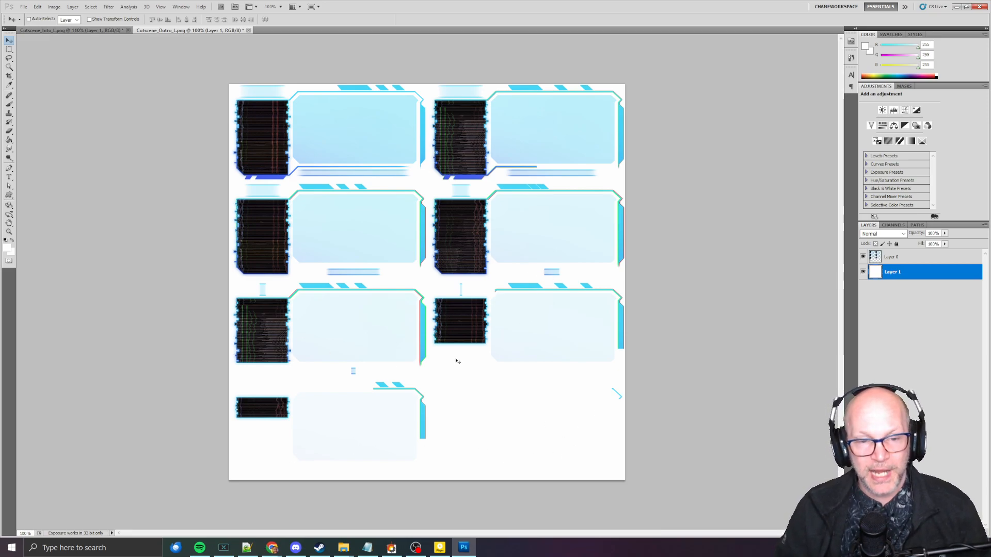
Switch back to the SHMUP Creator level editor and review the DRBOSSKEY dialogue box enemy's general and collision settings.
{"action": "key", "text": "alt+Tab"}
{"action": "key", "text": "alt+Tab"}
{"action": "key", "text": "Tab"}
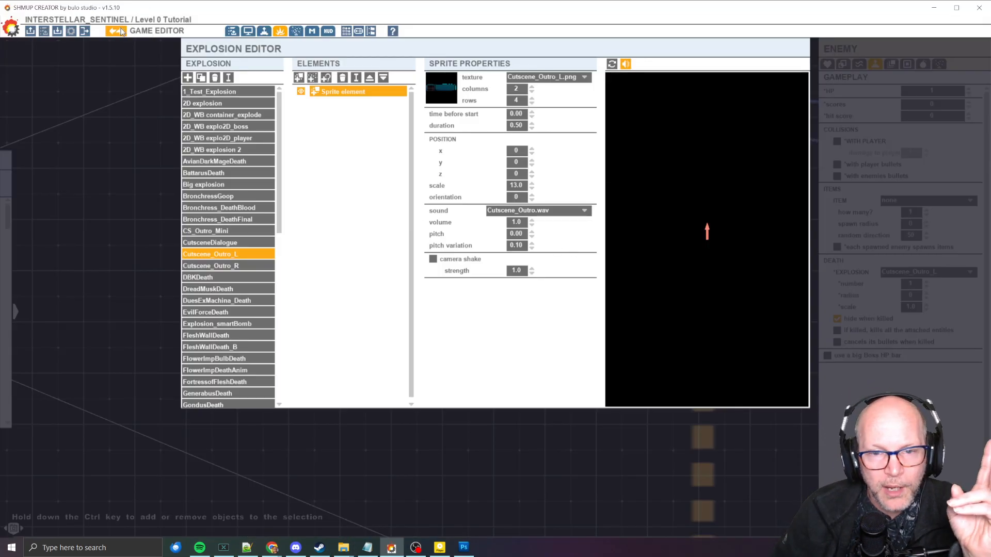
{"action": "left_click", "coordinate": [116, 31]}
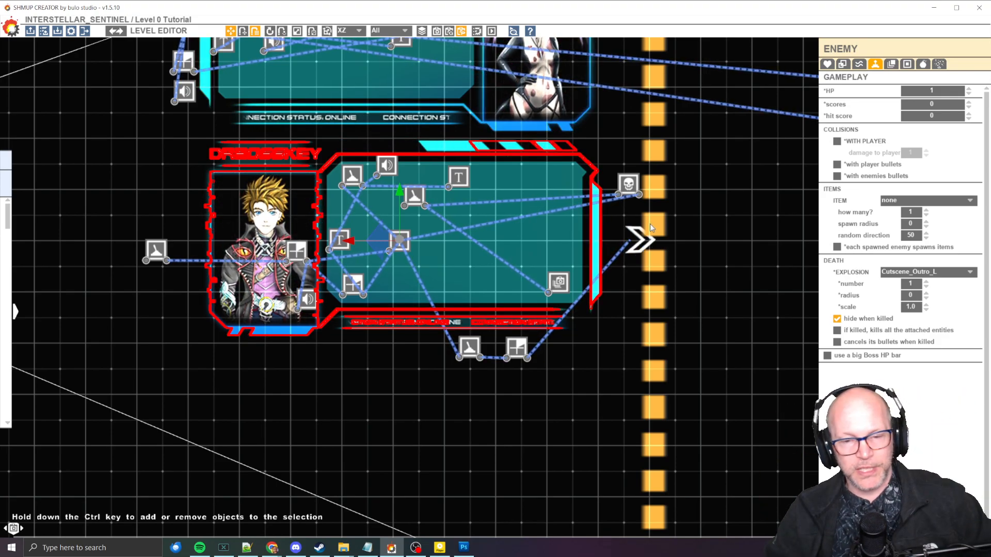
{"action": "scroll", "coordinate": [537, 379], "scroll_direction": "down", "scroll_amount": 3}
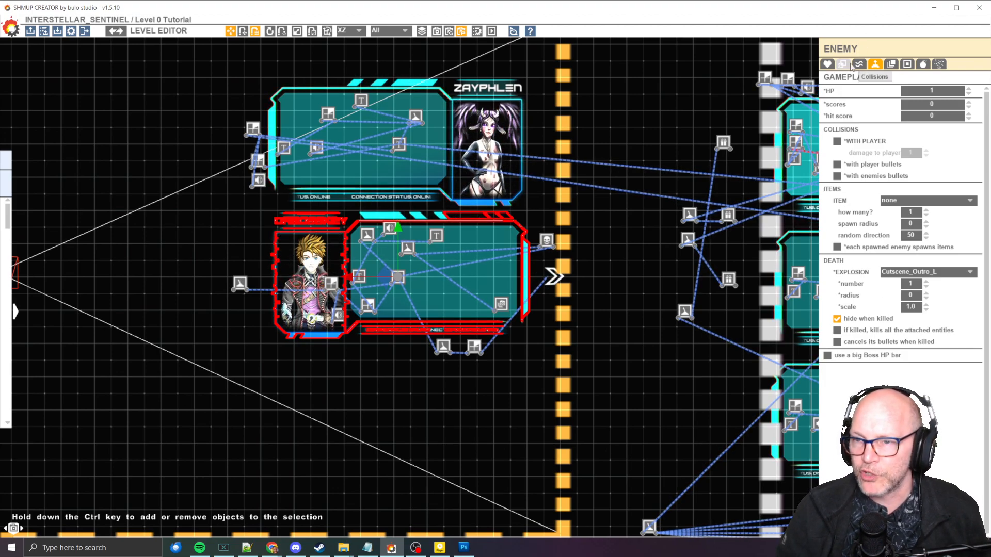
{"action": "left_click", "coordinate": [827, 64]}
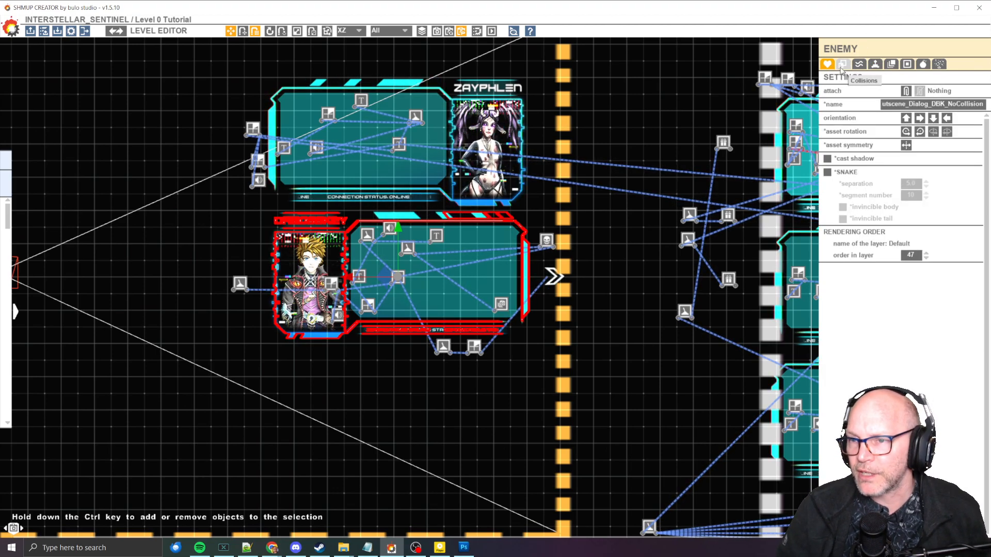
{"action": "left_click", "coordinate": [843, 64]}
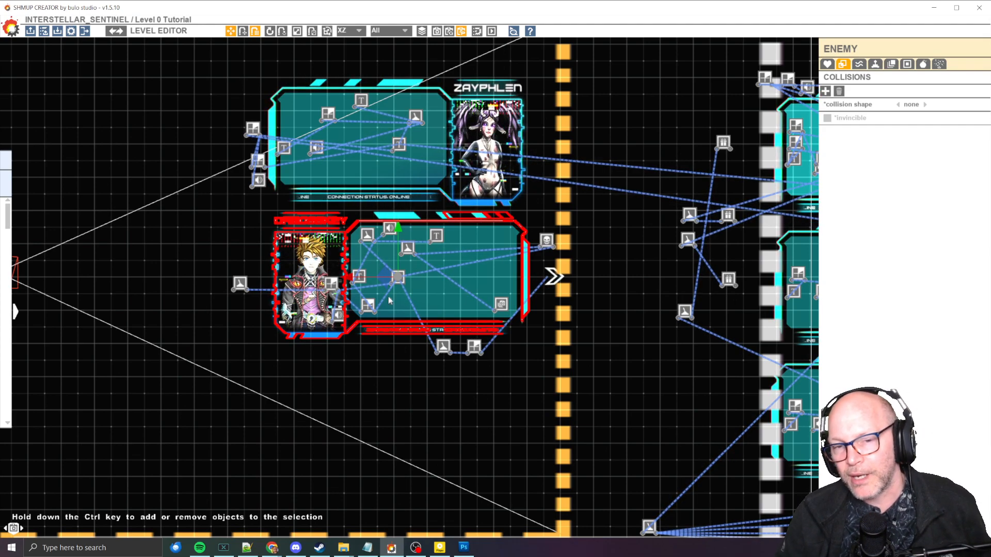
Review the wave, gameplay and waypoint settings of the DRBOSSKEY dialogue box enemy.
{"action": "middle_click_drag", "start_coordinate": [460, 360], "coordinate": [674, 315]}
{"action": "scroll", "coordinate": [692, 355], "scroll_direction": "down", "scroll_amount": 3}
{"action": "scroll", "coordinate": [614, 356], "scroll_direction": "up", "scroll_amount": 2}
{"action": "middle_click_drag", "start_coordinate": [627, 349], "coordinate": [649, 320]}
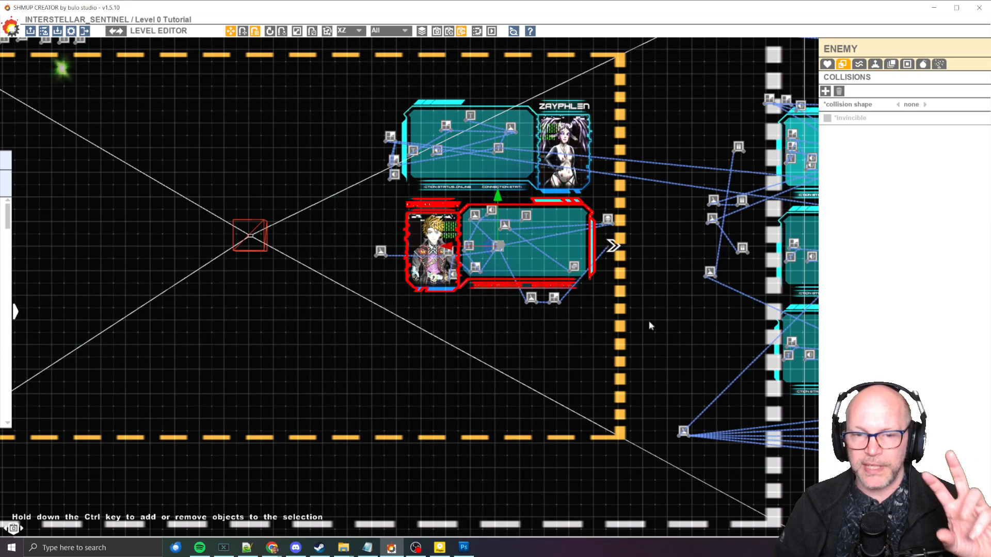
{"action": "middle_click_drag", "start_coordinate": [657, 305], "coordinate": [636, 294]}
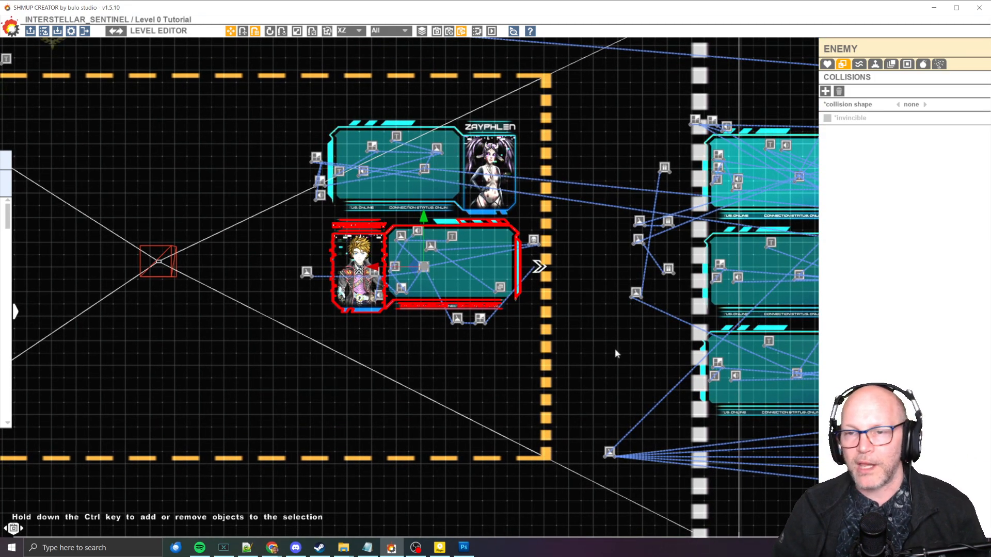
{"action": "middle_click_drag", "start_coordinate": [615, 354], "coordinate": [527, 341]}
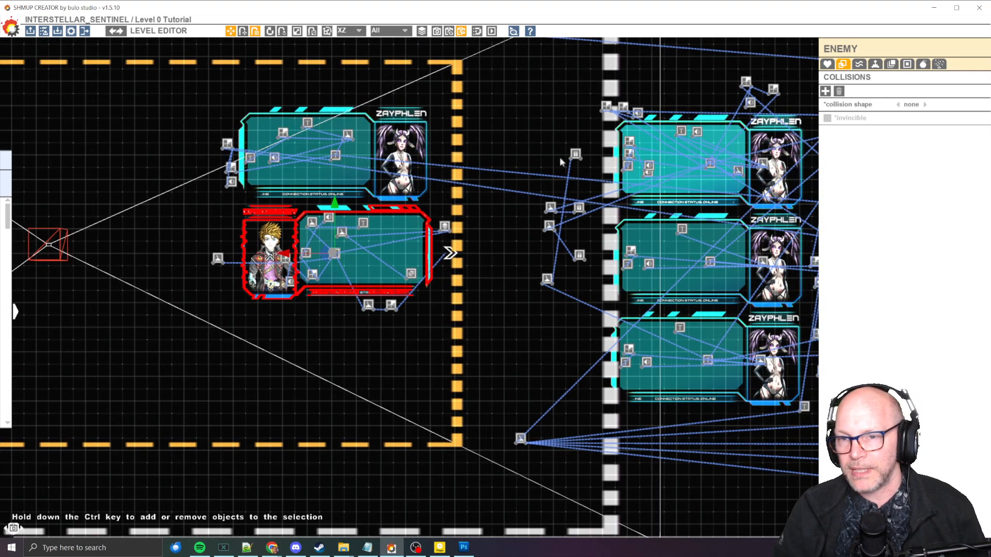
{"action": "middle_click_drag", "start_coordinate": [401, 255], "coordinate": [398, 256]}
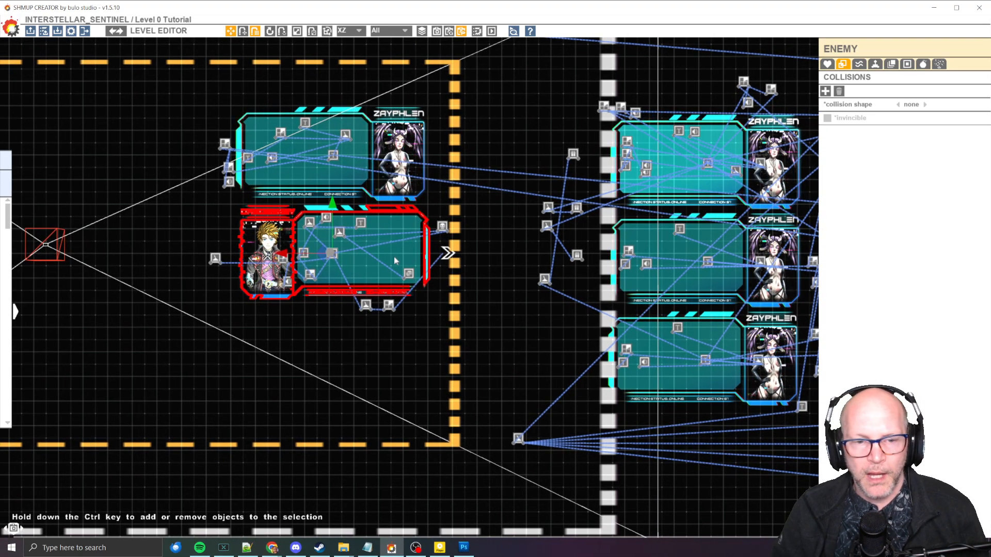
{"action": "left_click", "coordinate": [860, 64]}
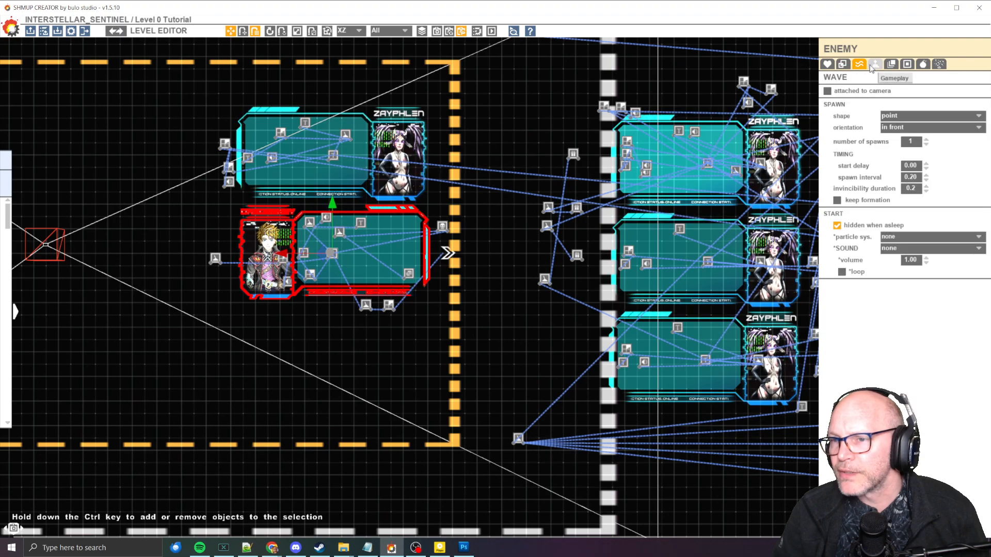
{"action": "left_click", "coordinate": [874, 65]}
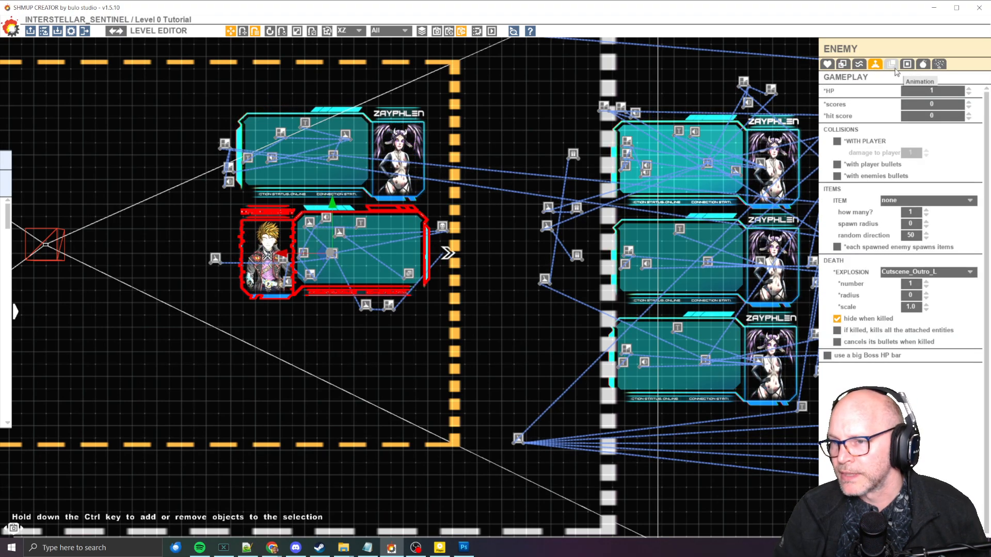
{"action": "left_click", "coordinate": [907, 64]}
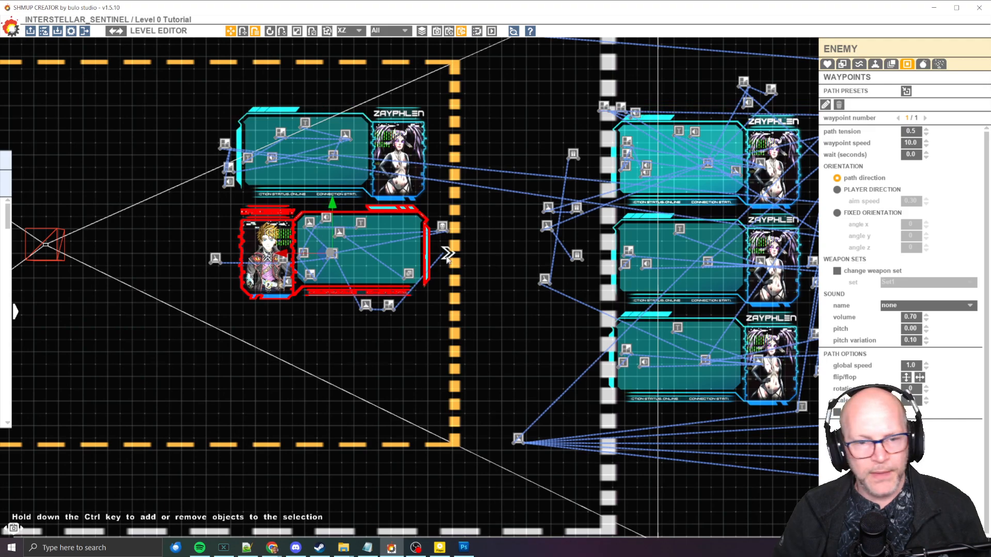
Reselect the DRBOSSKEY dialogue box, check the Cutscene_Outro_L sprite properties in the Explosion Editor and return to the level editor.
{"action": "scroll", "coordinate": [349, 311], "scroll_direction": "up", "scroll_amount": 3}
{"action": "middle_click_drag", "start_coordinate": [342, 312], "coordinate": [400, 340]}
{"action": "left_click", "coordinate": [399, 340]}
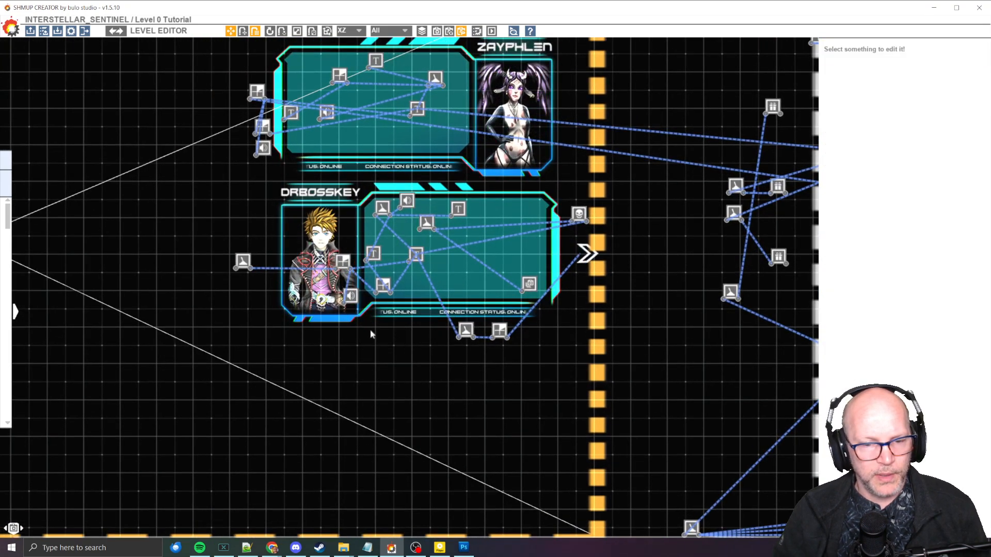
{"action": "left_click", "coordinate": [416, 254]}
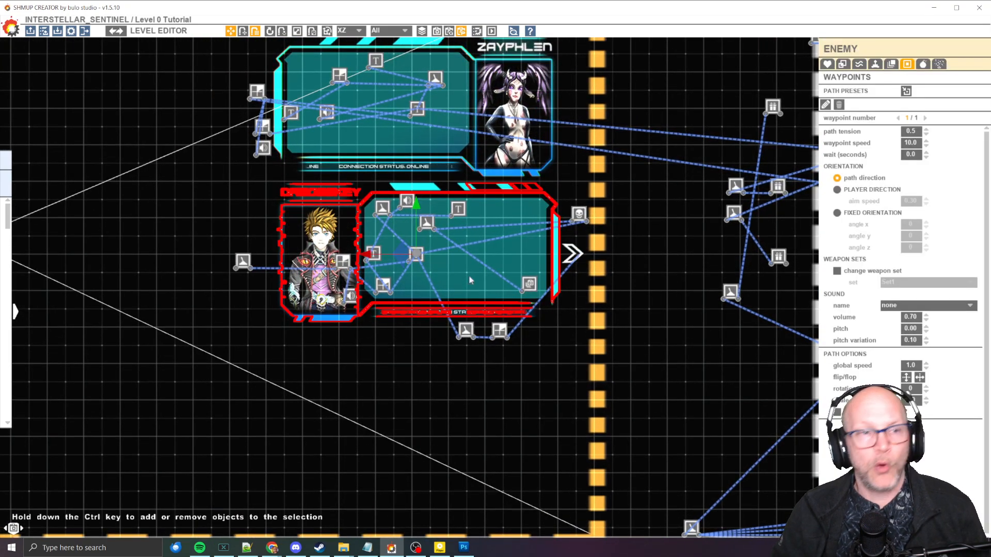
{"action": "left_click", "coordinate": [114, 32]}
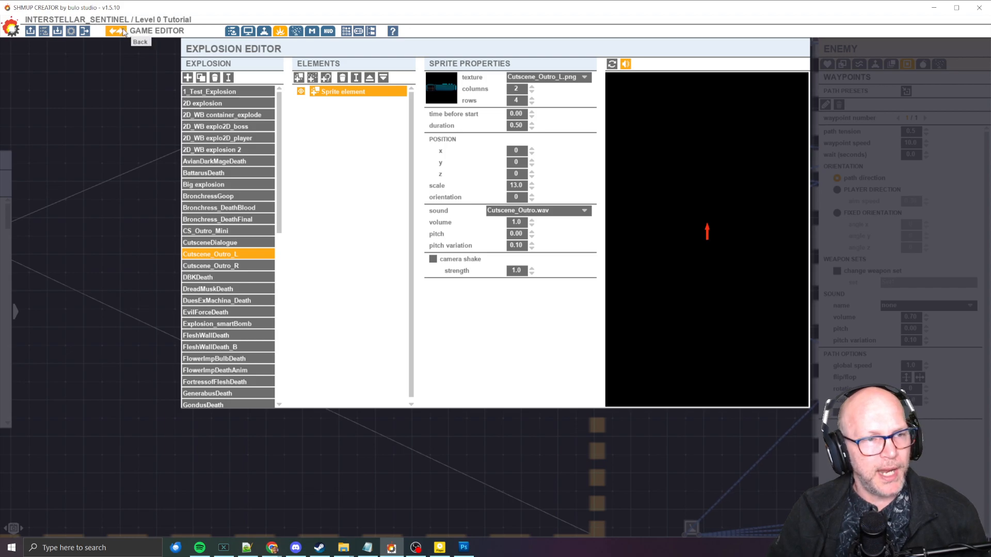
{"action": "left_click", "coordinate": [123, 32]}
Switch to the gameplay recording and rewind it to the DRBOSSKEY Veil Piercer Ship dialogue, pausing there.
{"action": "scroll", "coordinate": [413, 438], "scroll_direction": "up", "scroll_amount": 3}
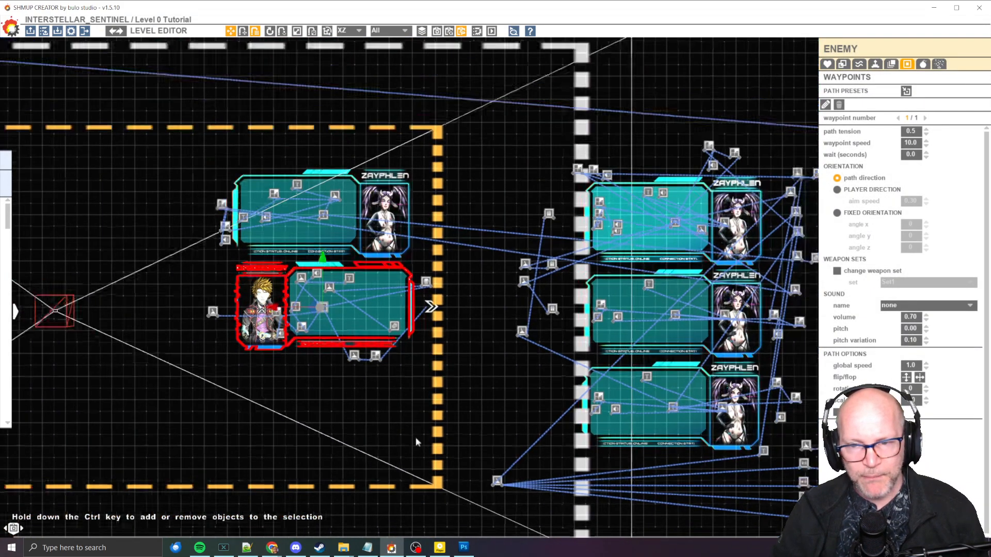
{"action": "scroll", "coordinate": [416, 438], "scroll_direction": "down", "scroll_amount": 1}
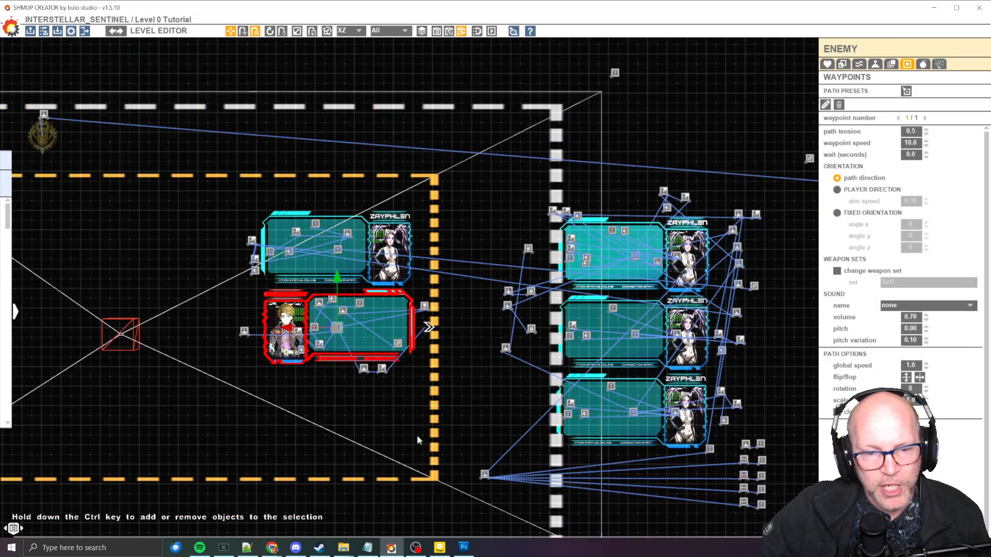
{"action": "middle_click_drag", "start_coordinate": [468, 421], "coordinate": [389, 351]}
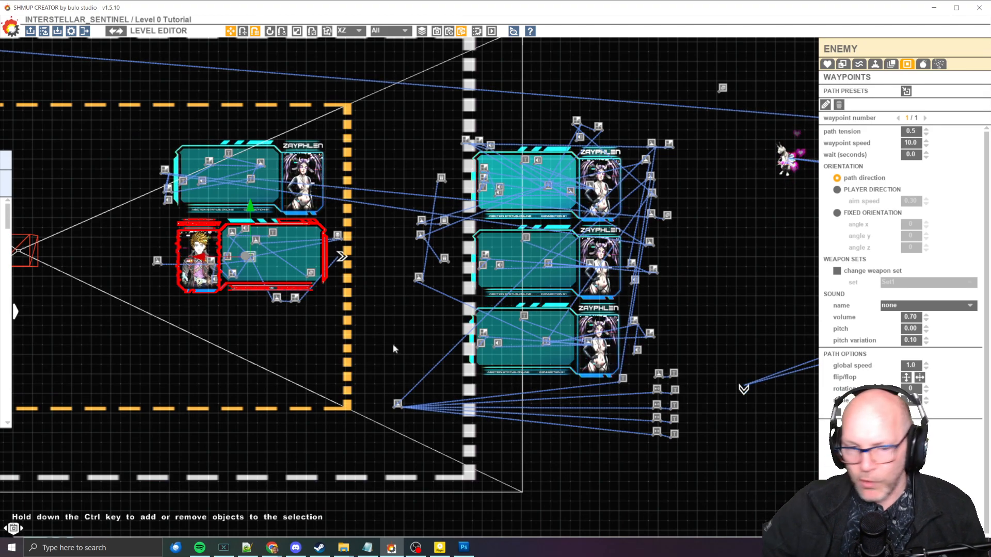
{"action": "key", "text": "alt+Tab"}
{"action": "key", "text": "alt+Tab"}
{"action": "key", "text": "alt+Tab"}
{"action": "key", "text": "alt+Tab"}
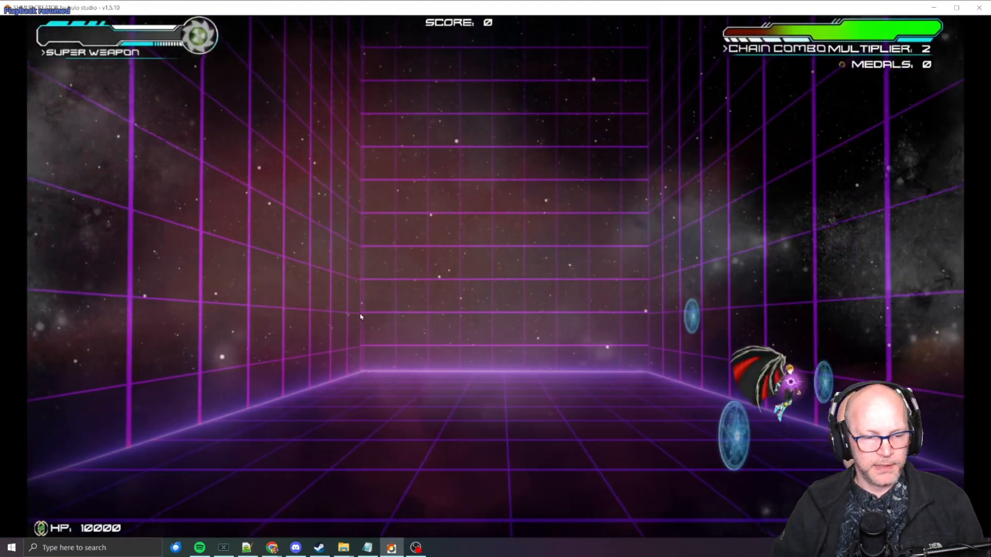
{"action": "key", "text": "Up"}
{"action": "key", "text": "Left"}
{"action": "key", "text": "Left"}
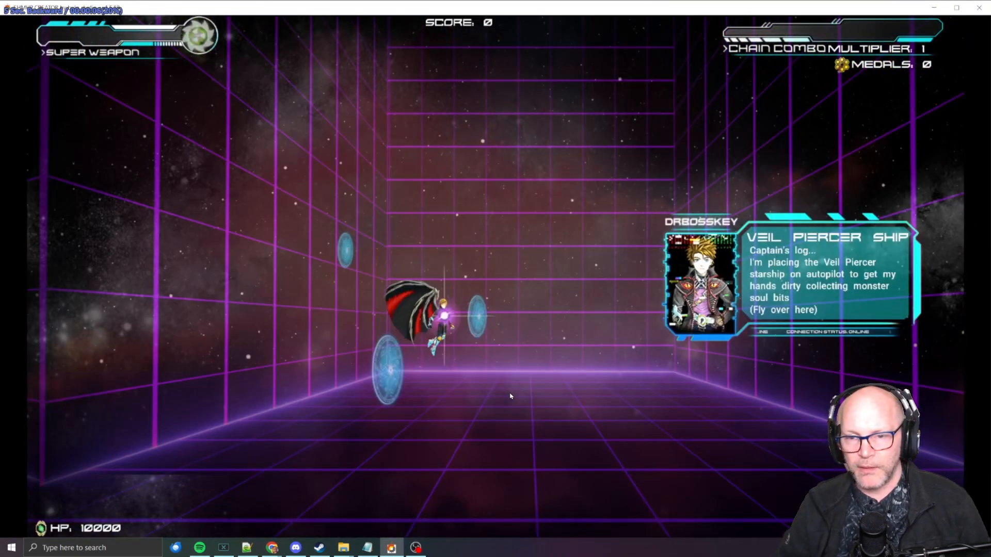
{"action": "key", "text": "space"}
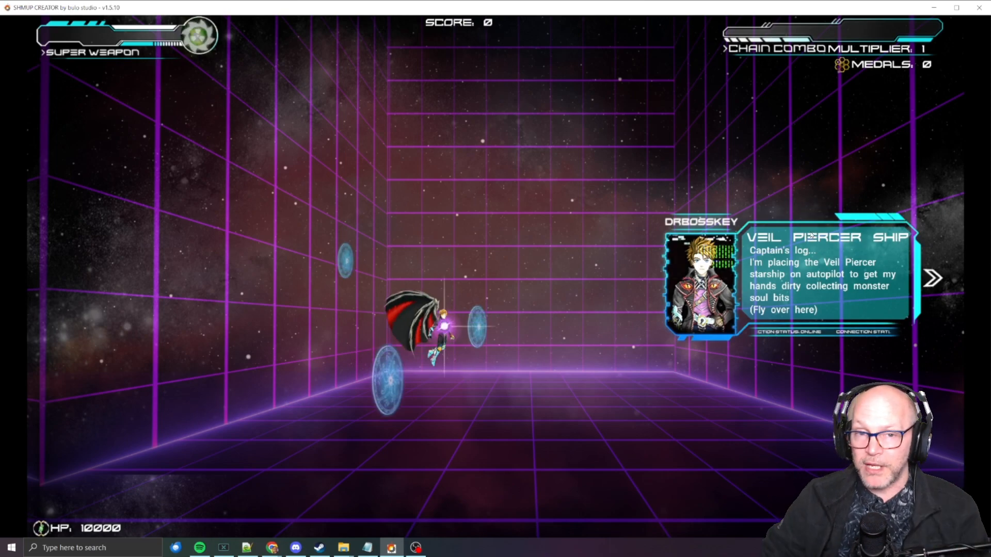
Skip forward in the recording to the Zayphlen Weapon System dialogue boxes and replay their appearance.
{"action": "key", "text": "Right"}
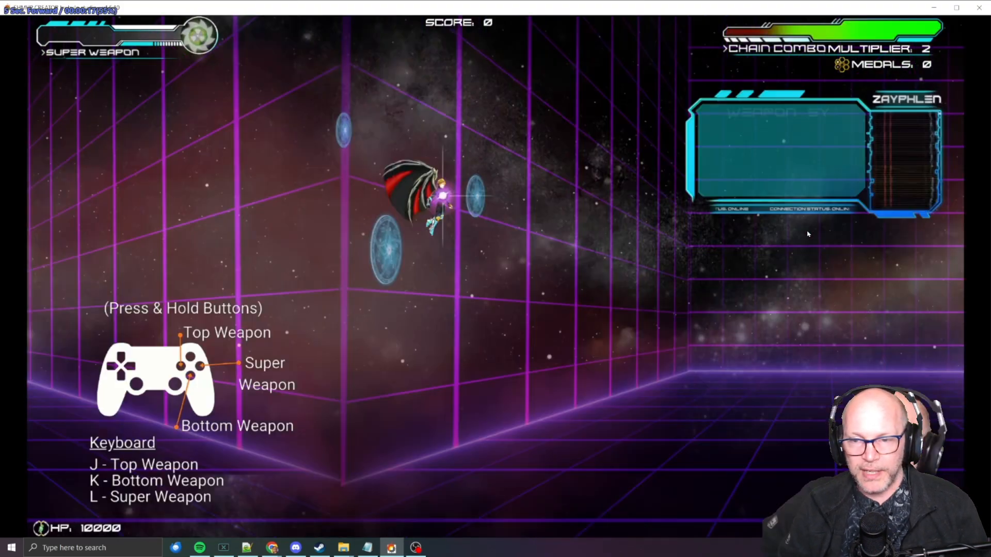
{"action": "key", "text": "Right"}
{"action": "key", "text": "Left"}
{"action": "key", "text": "space"}
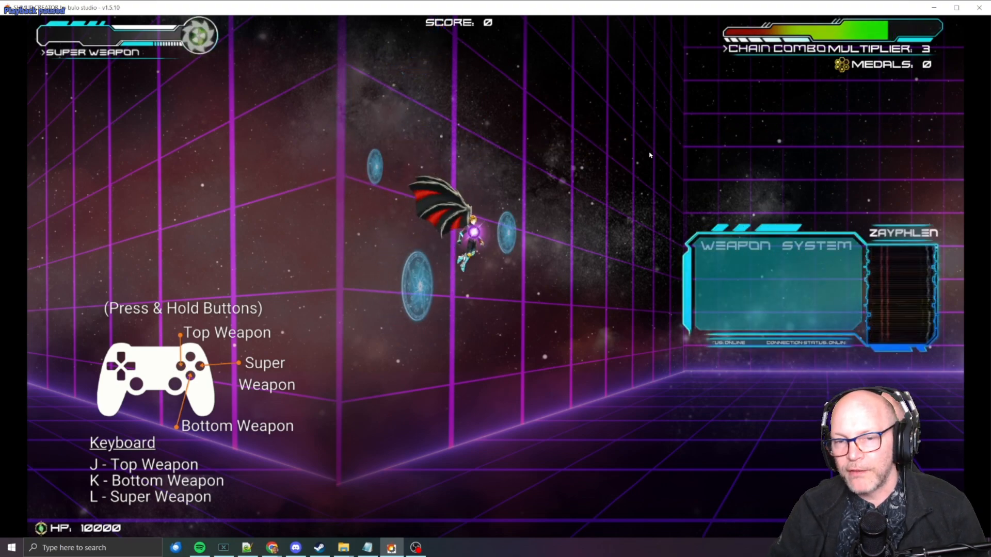
{"action": "key", "text": "Left"}
{"action": "key", "text": "space"}
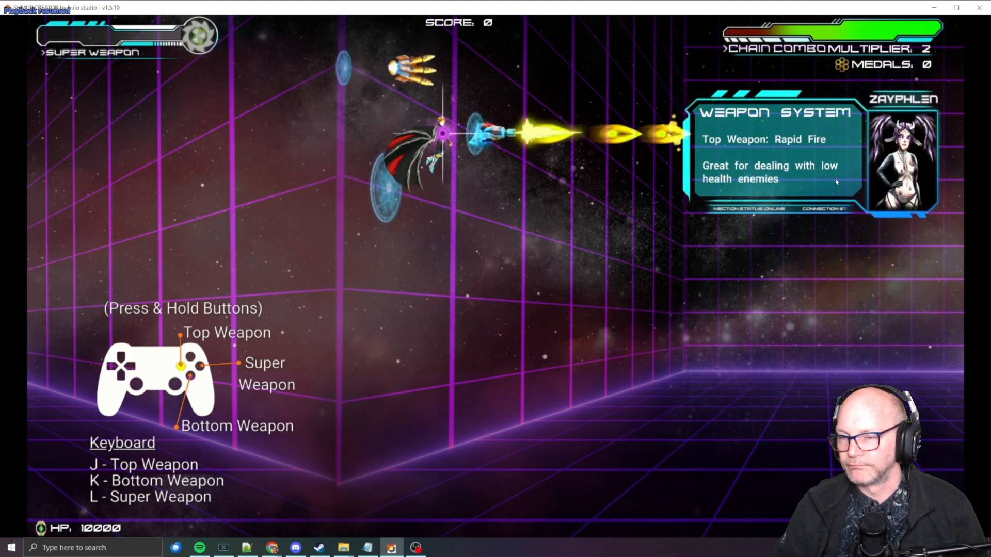
Play the recording in stages through the Bottom Weapon and Automatic Weapon dialogue boxes, pausing to examine their intros.
{"action": "key", "text": "space"}
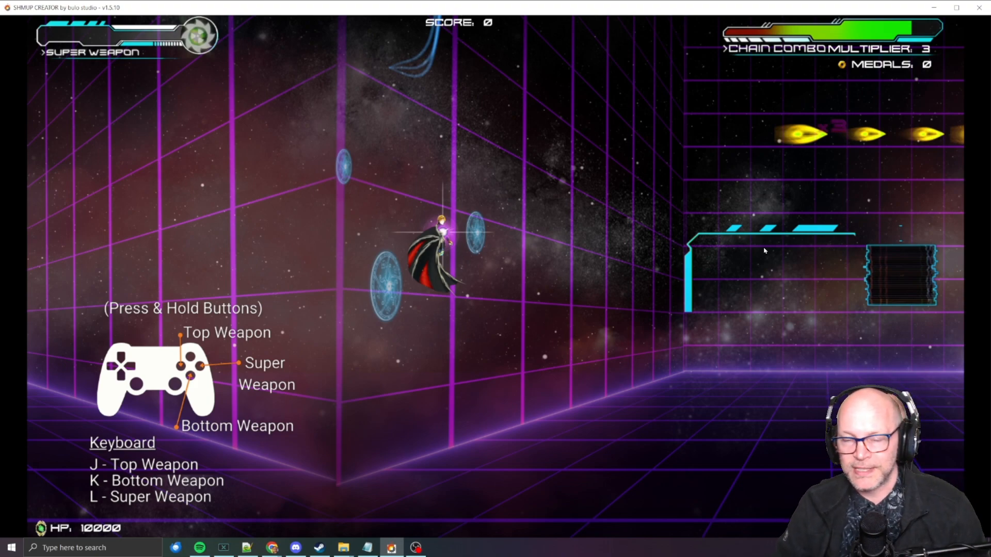
{"action": "key", "text": "space"}
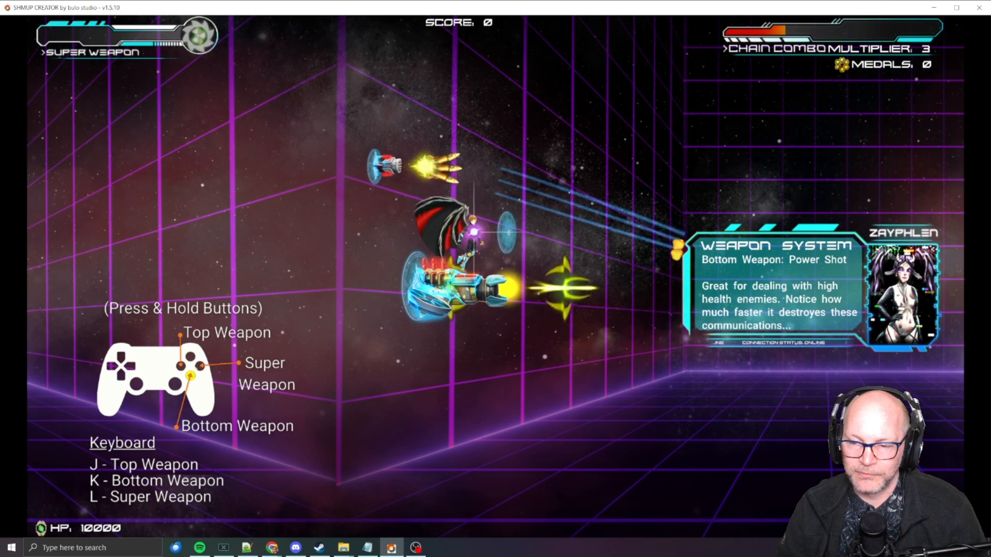
{"action": "key", "text": "space"}
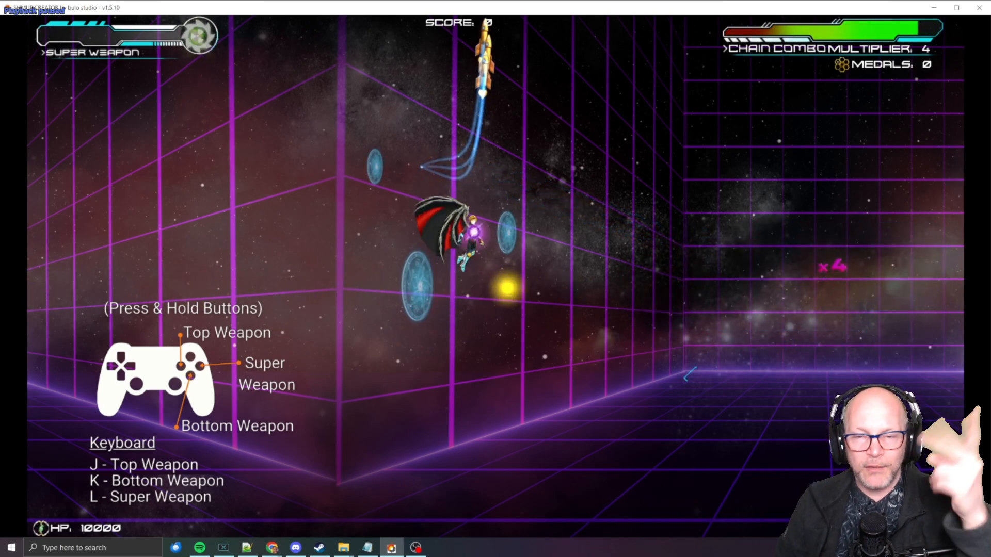
{"action": "key", "text": "space"}
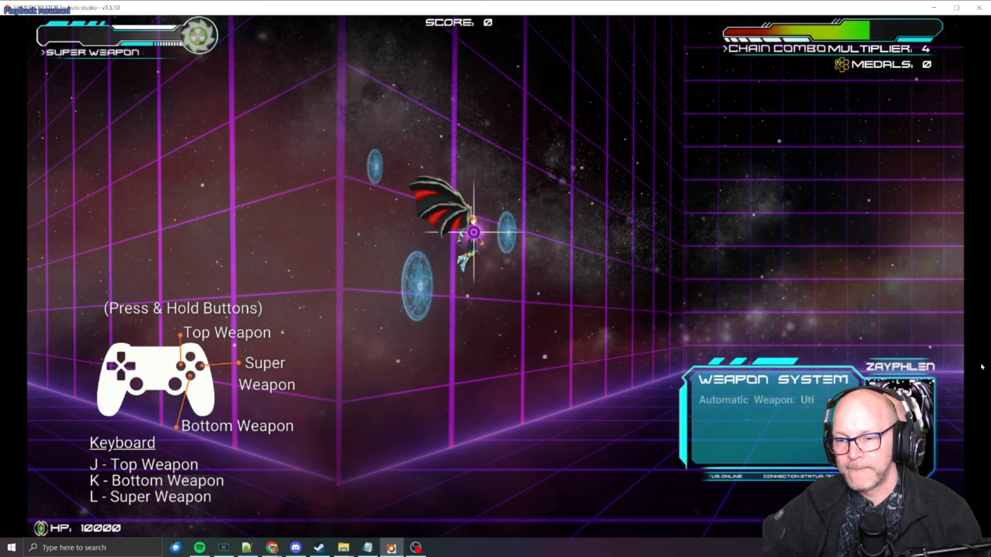
{"action": "key", "text": "space"}
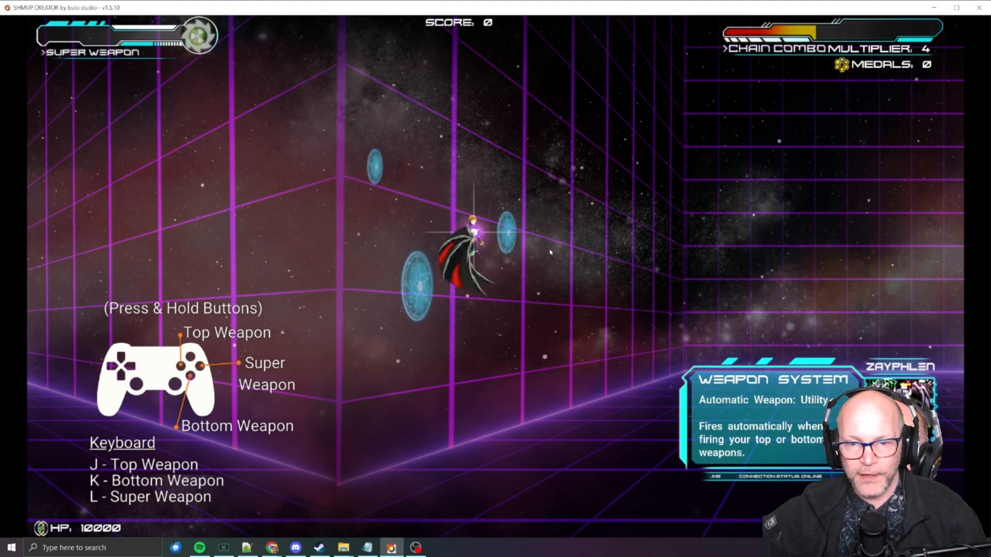
Return to the level editor and move the uppermost Weapon System box's all Alive trigger off Zayphlen's portrait to the teal text area's edge.
{"action": "key", "text": "alt+Tab"}
{"action": "key", "text": "Tab"}
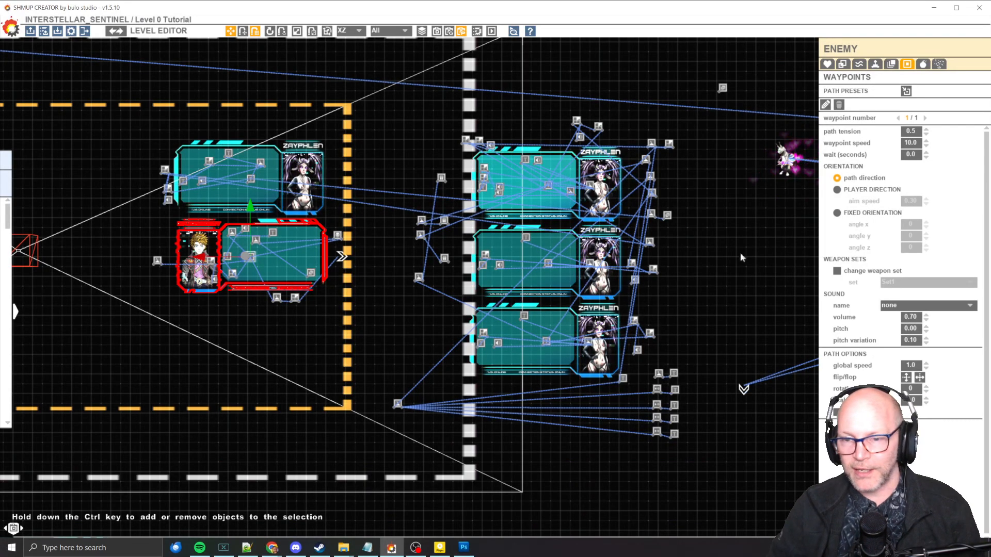
{"action": "middle_click_drag", "start_coordinate": [759, 234], "coordinate": [712, 243]}
{"action": "scroll", "coordinate": [618, 150], "scroll_direction": "up", "scroll_amount": 3}
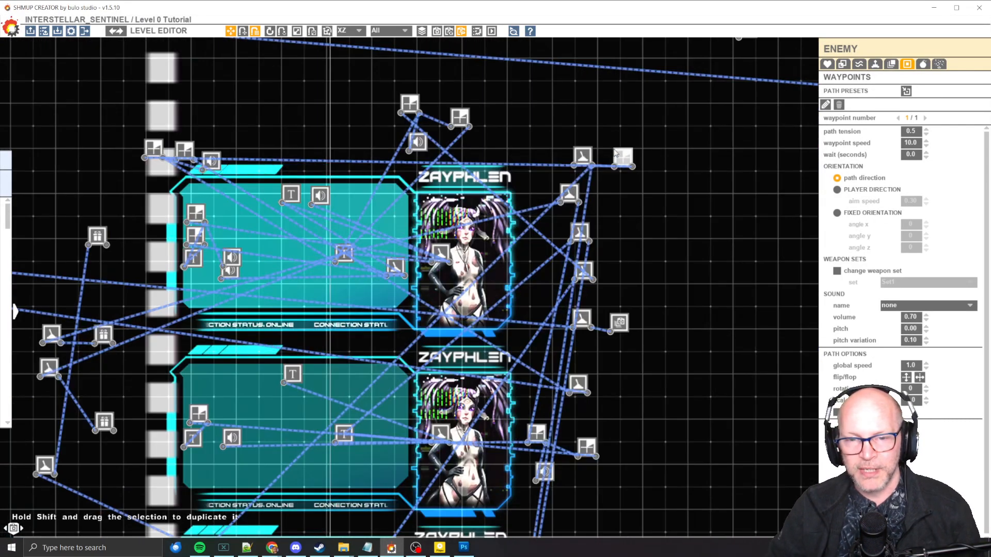
{"action": "middle_click_drag", "start_coordinate": [517, 103], "coordinate": [614, 70]}
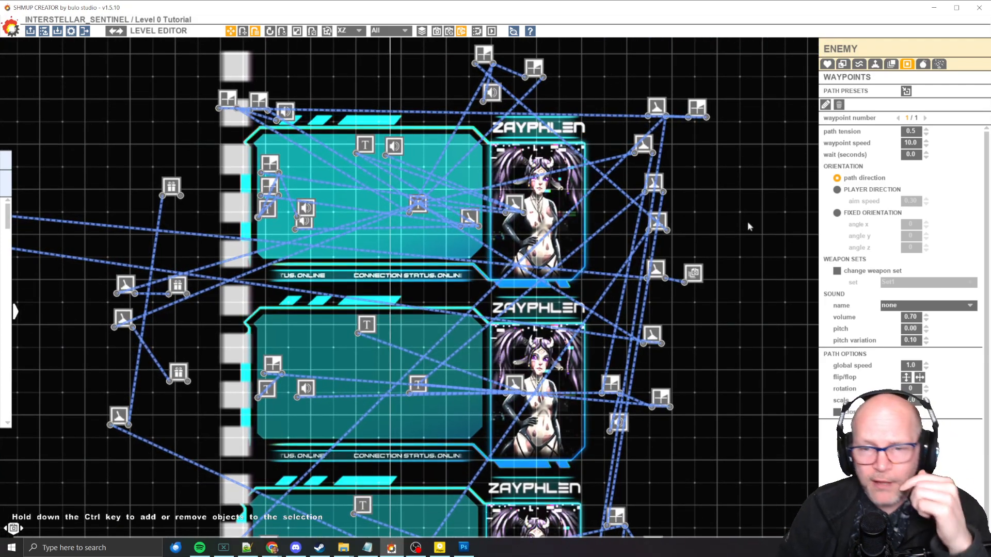
{"action": "middle_click_drag", "start_coordinate": [750, 227], "coordinate": [733, 179]}
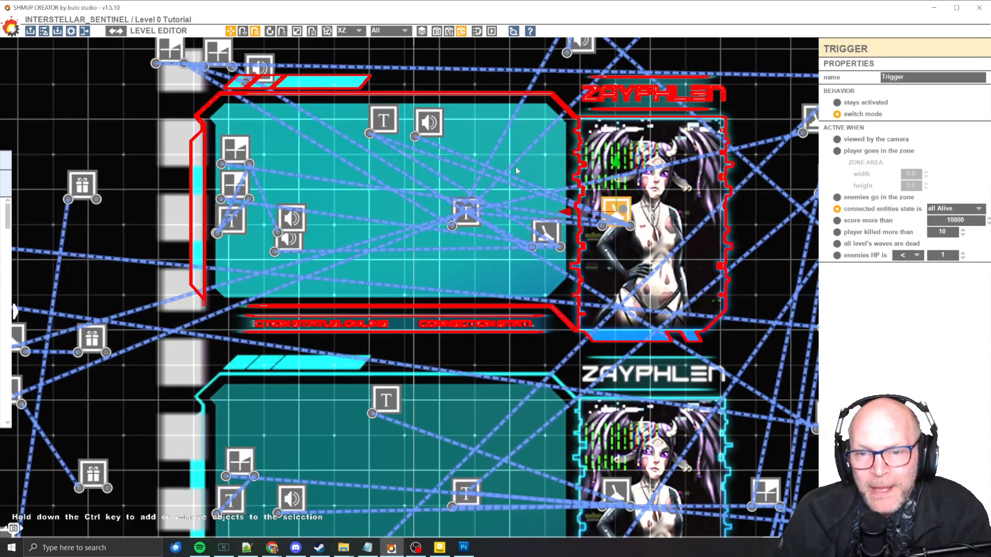
{"action": "left_click_drag", "start_coordinate": [615, 201], "coordinate": [566, 157]}
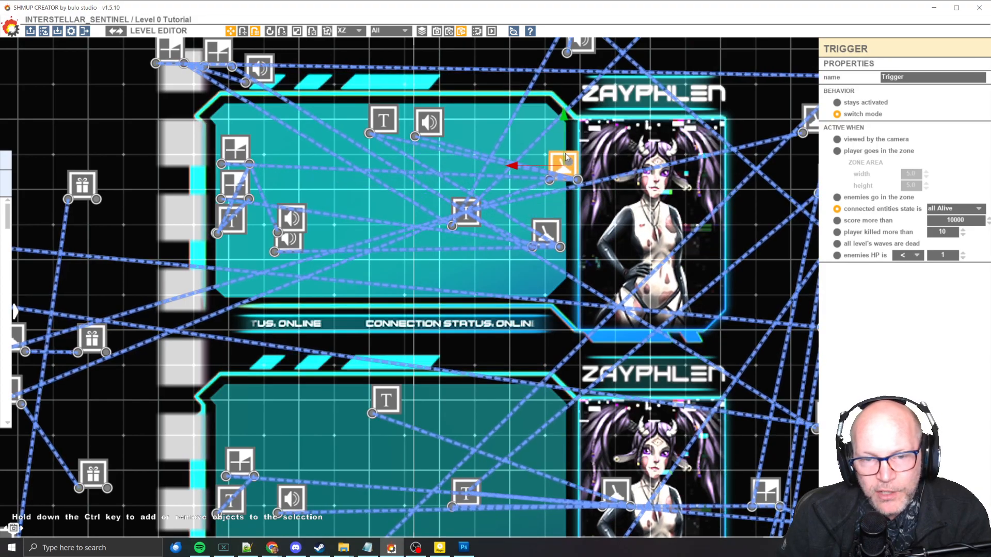
Examine the 00_Tut_00_WeaponSys.00.mp3 sound node, its trigger and the Intro Anim text node of the uppermost Weapon System box.
{"action": "middle_click_drag", "start_coordinate": [605, 126], "coordinate": [573, 144]}
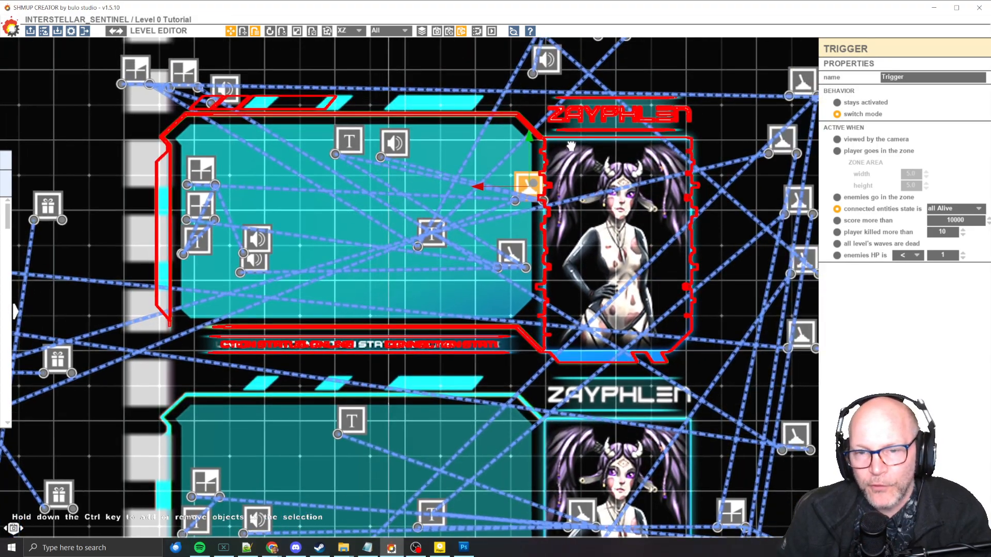
{"action": "left_click", "coordinate": [406, 138]}
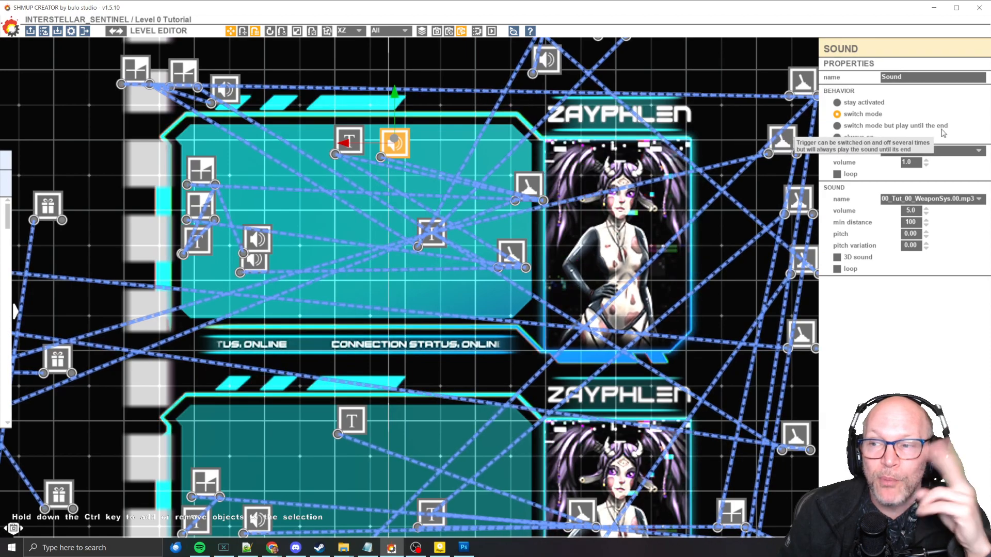
{"action": "left_click", "coordinate": [532, 192]}
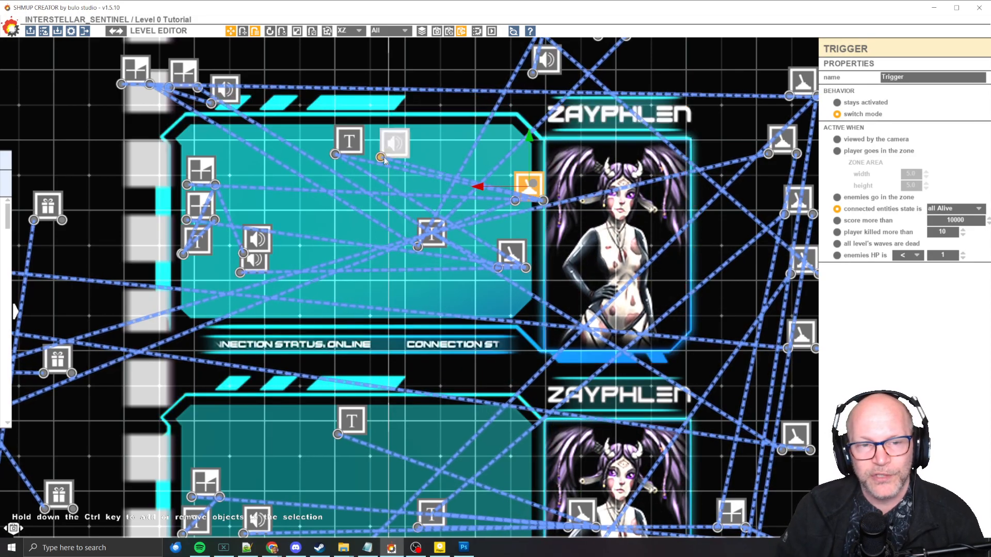
{"action": "left_click", "coordinate": [395, 147]}
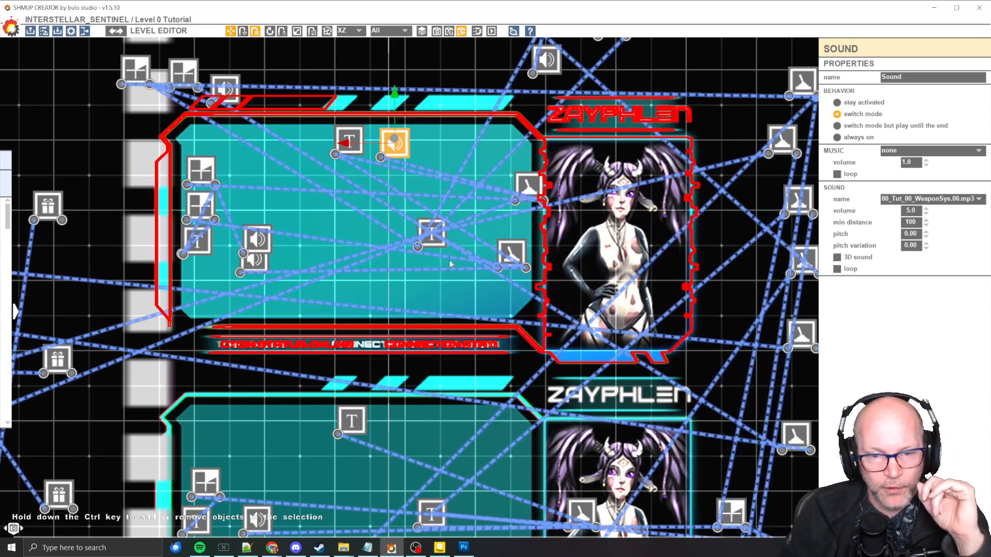
{"action": "left_click", "coordinate": [430, 242]}
{"action": "scroll", "coordinate": [431, 242], "scroll_direction": "down", "scroll_amount": 5}
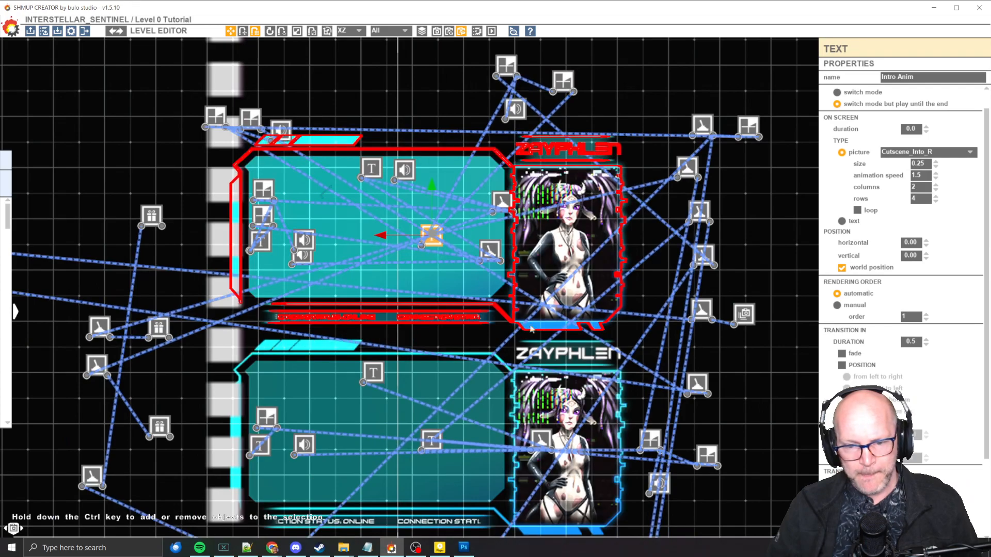
{"action": "middle_click_drag", "start_coordinate": [550, 331], "coordinate": [491, 242]}
{"action": "scroll", "coordinate": [492, 241], "scroll_direction": "down", "scroll_amount": 3}
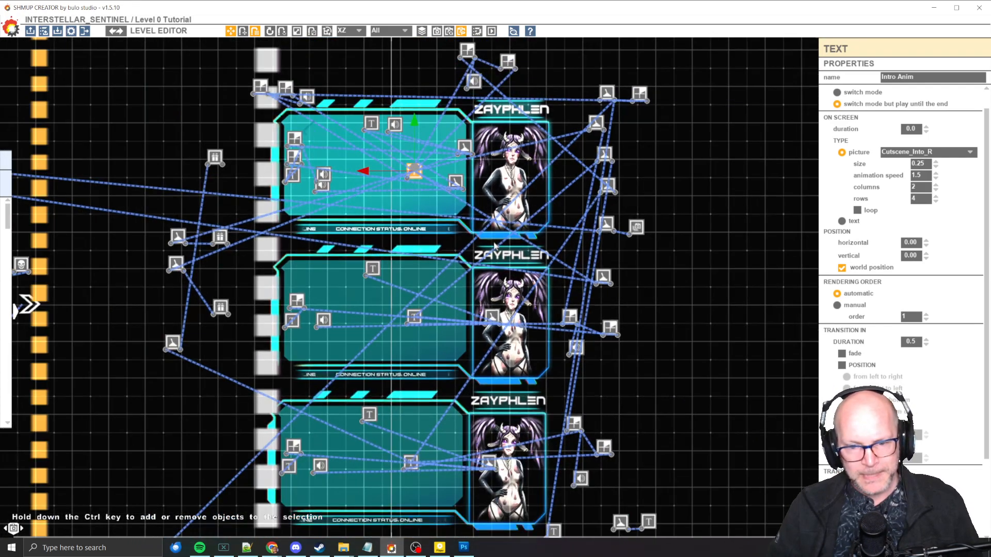
Load the Cutscene00 level from the level manager without saving the current tutorial level.
{"action": "left_click", "coordinate": [43, 32]}
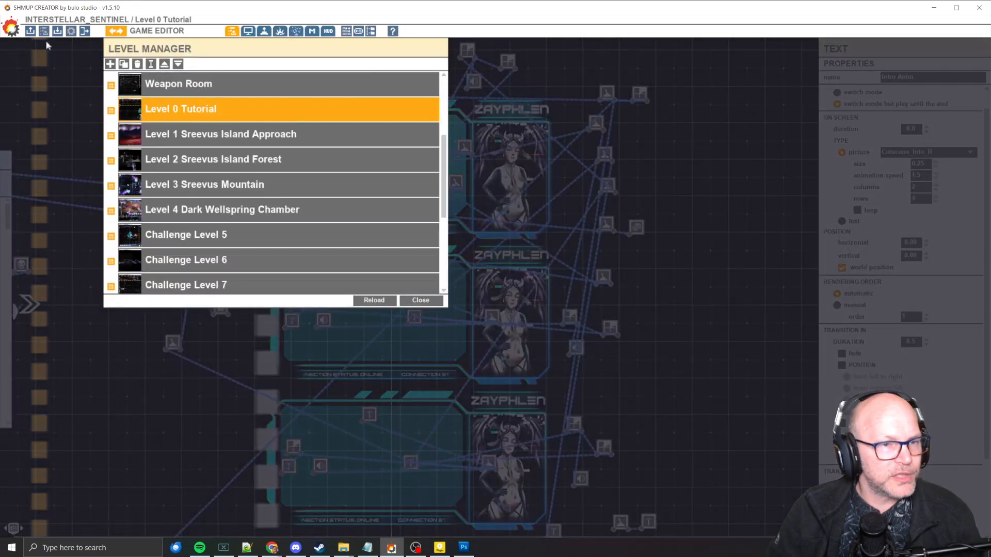
{"action": "scroll", "coordinate": [246, 143], "scroll_direction": "up", "scroll_amount": 3}
{"action": "scroll", "coordinate": [245, 147], "scroll_direction": "up", "scroll_amount": 1}
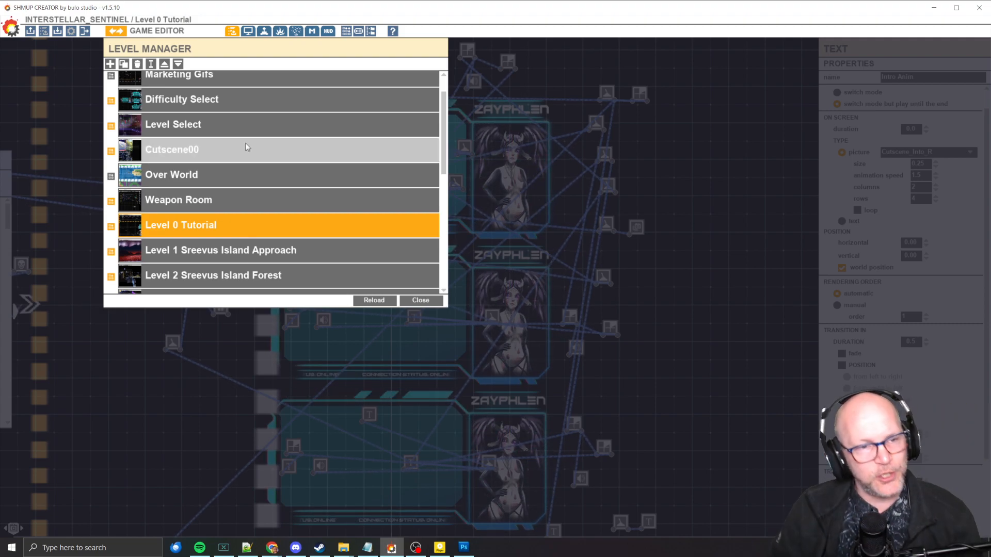
{"action": "scroll", "coordinate": [246, 141], "scroll_direction": "up", "scroll_amount": 1}
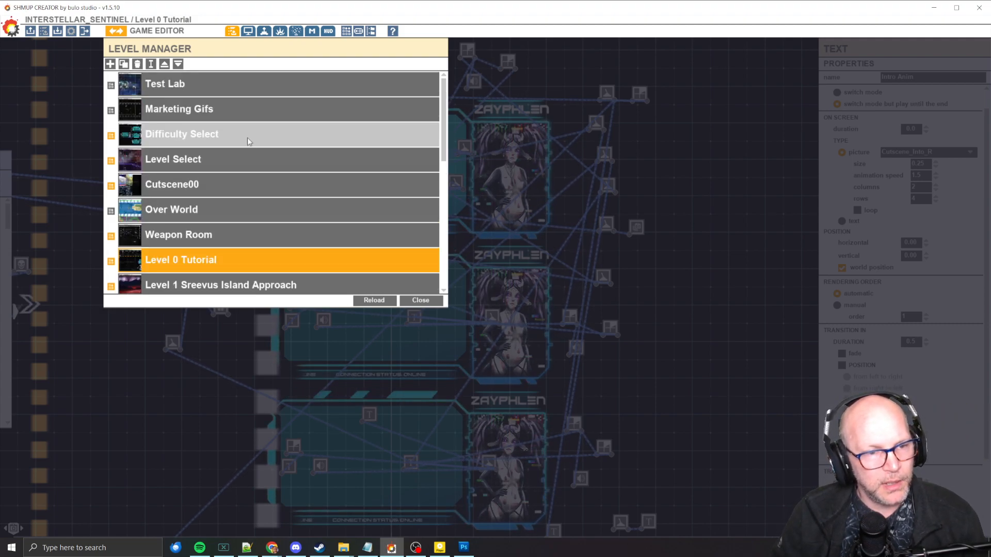
{"action": "scroll", "coordinate": [247, 137], "scroll_direction": "down", "scroll_amount": 1}
{"action": "scroll", "coordinate": [243, 132], "scroll_direction": "up", "scroll_amount": 1}
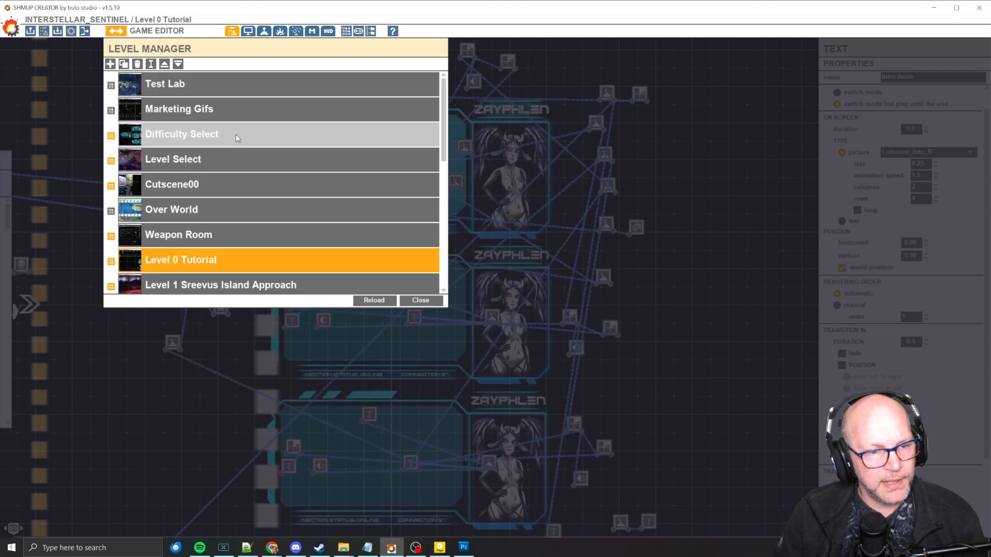
{"action": "left_click", "coordinate": [234, 193]}
{"action": "left_click", "coordinate": [375, 301]}
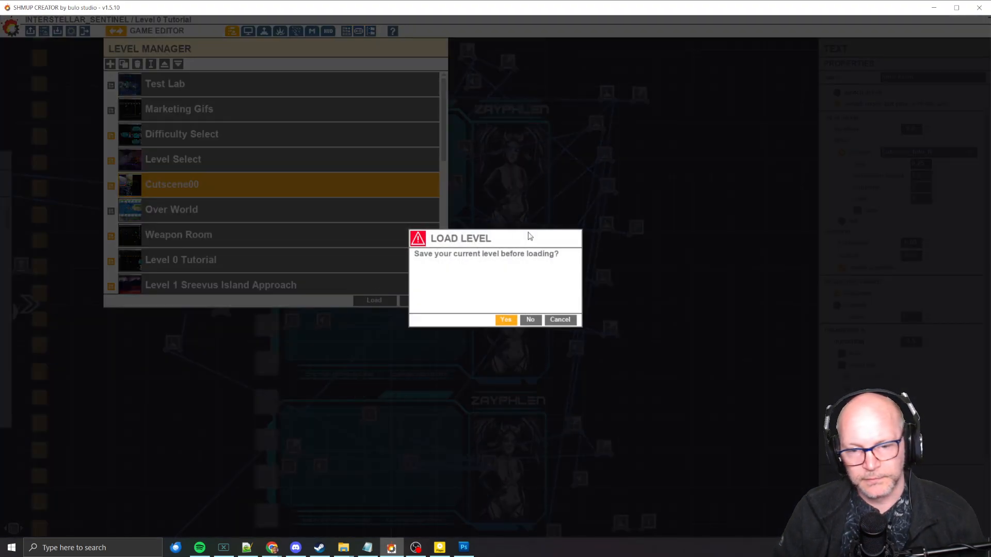
{"action": "left_click", "coordinate": [538, 319]}
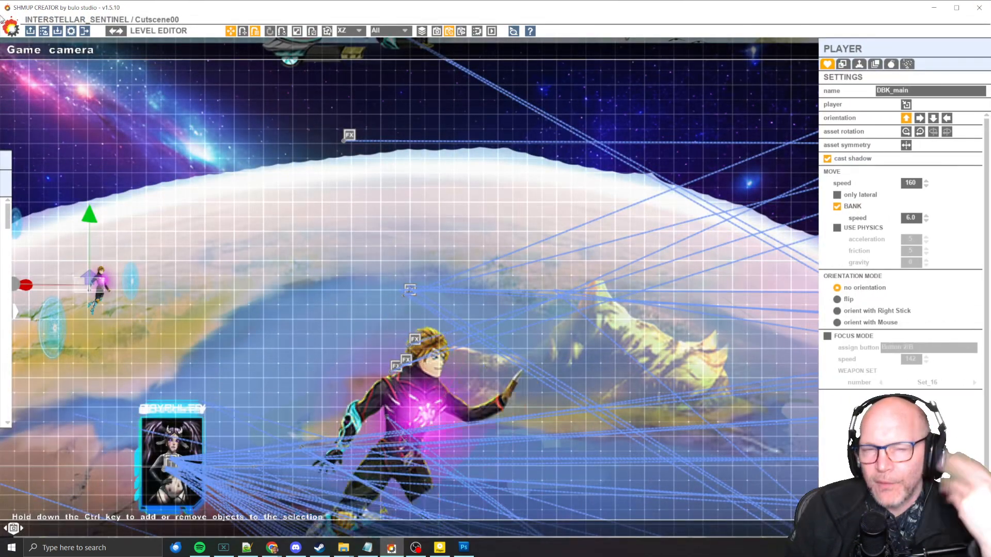
Leave the game camera view and examine the opening trigger and the first Higher Being Allara subtitle text node.
{"action": "left_click", "coordinate": [461, 31]}
{"action": "scroll", "coordinate": [434, 126], "scroll_direction": "up", "scroll_amount": 6}
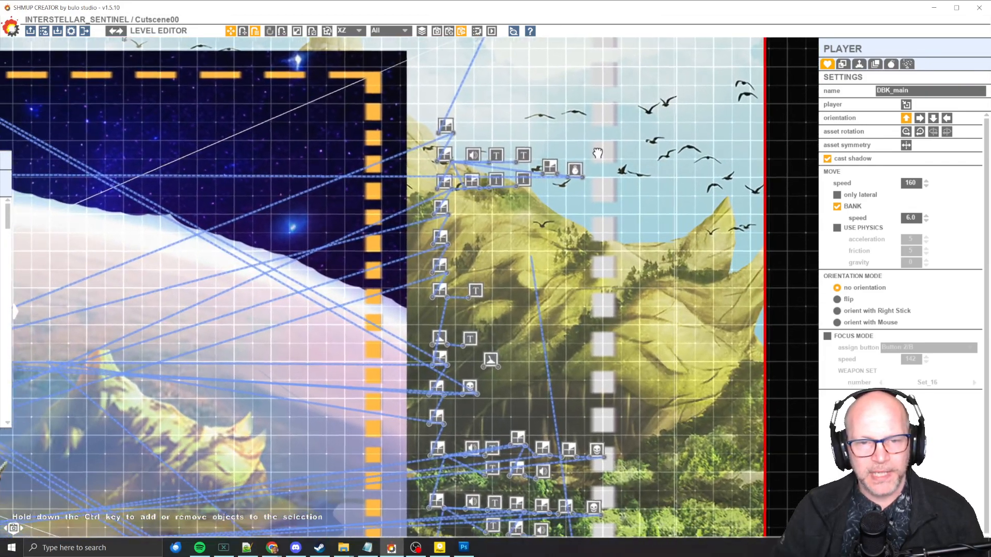
{"action": "scroll", "coordinate": [435, 153], "scroll_direction": "down", "scroll_amount": 3}
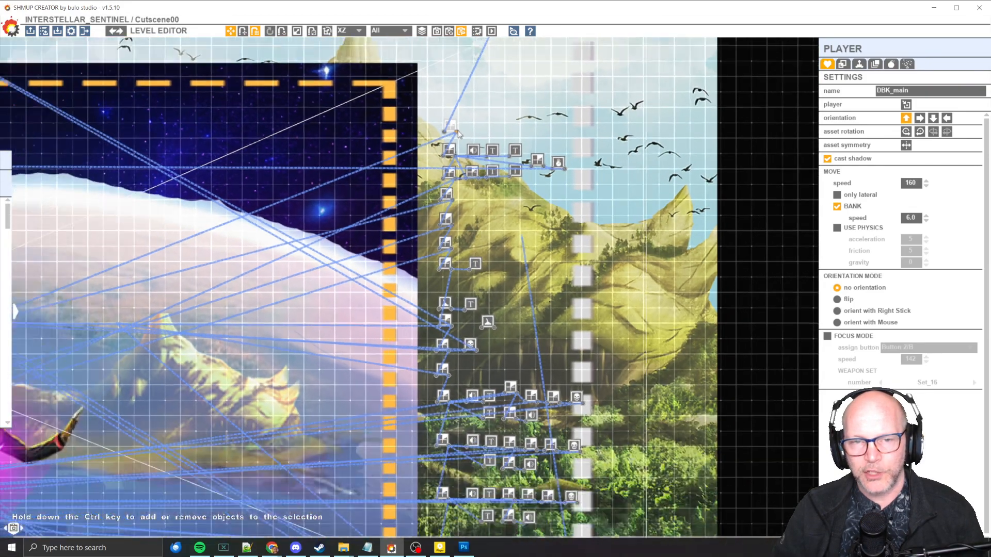
{"action": "left_click", "coordinate": [479, 58]}
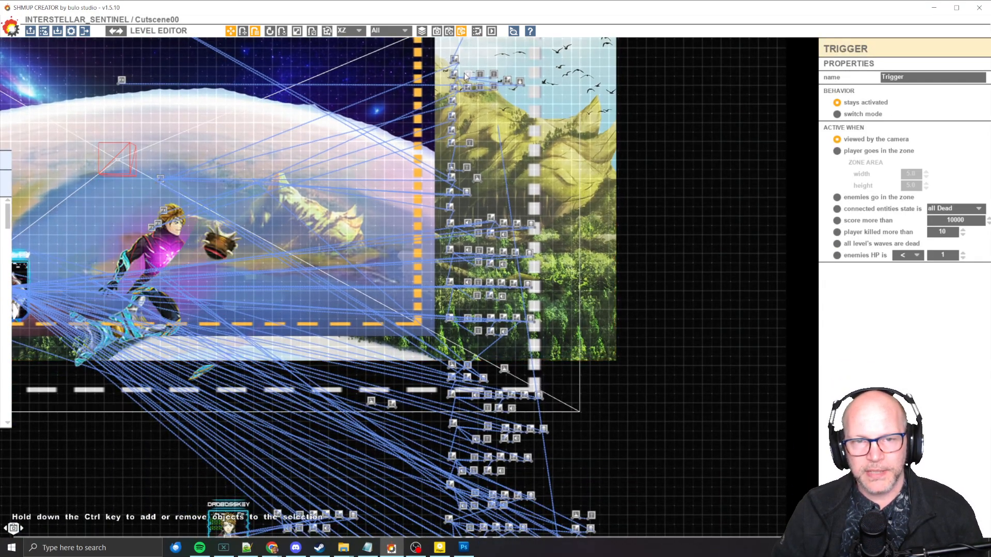
{"action": "scroll", "coordinate": [459, 196], "scroll_direction": "up", "scroll_amount": 3}
{"action": "scroll", "coordinate": [456, 79], "scroll_direction": "up", "scroll_amount": 2}
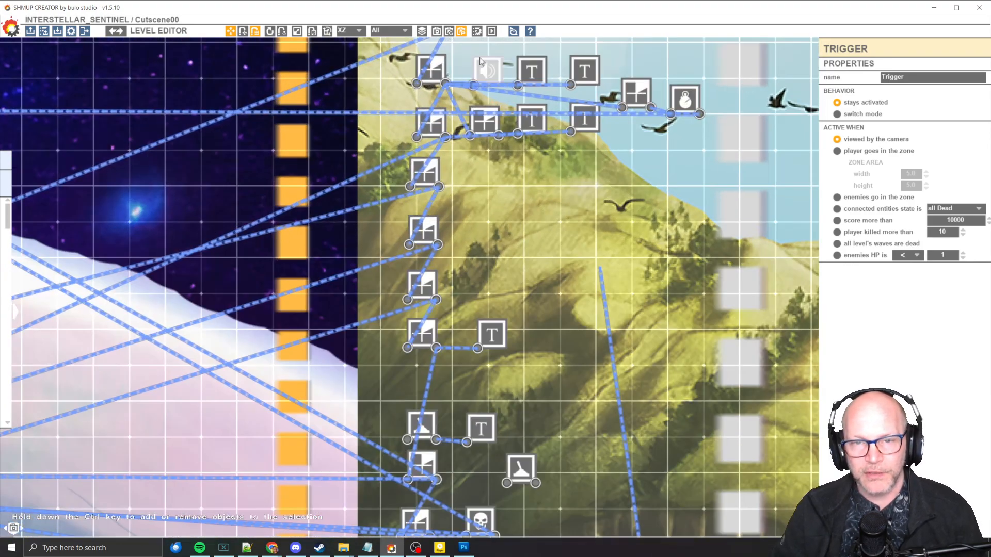
{"action": "left_click", "coordinate": [478, 179]}
{"action": "left_click", "coordinate": [506, 175]}
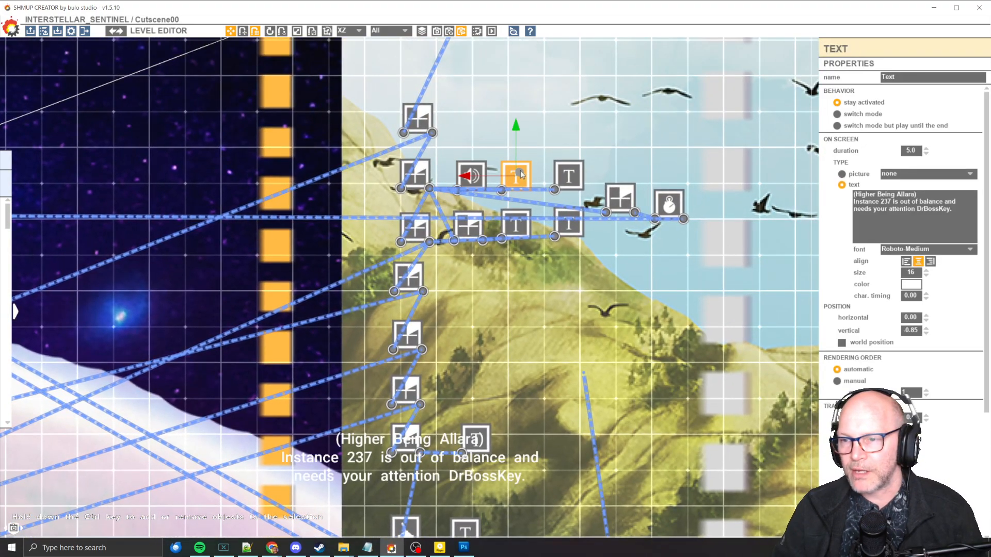
Playtest the cutscene through Allara's opening subtitles and return to the level editor.
{"action": "scroll", "coordinate": [511, 173], "scroll_direction": "down", "scroll_amount": 3}
{"action": "key", "text": "F5"}
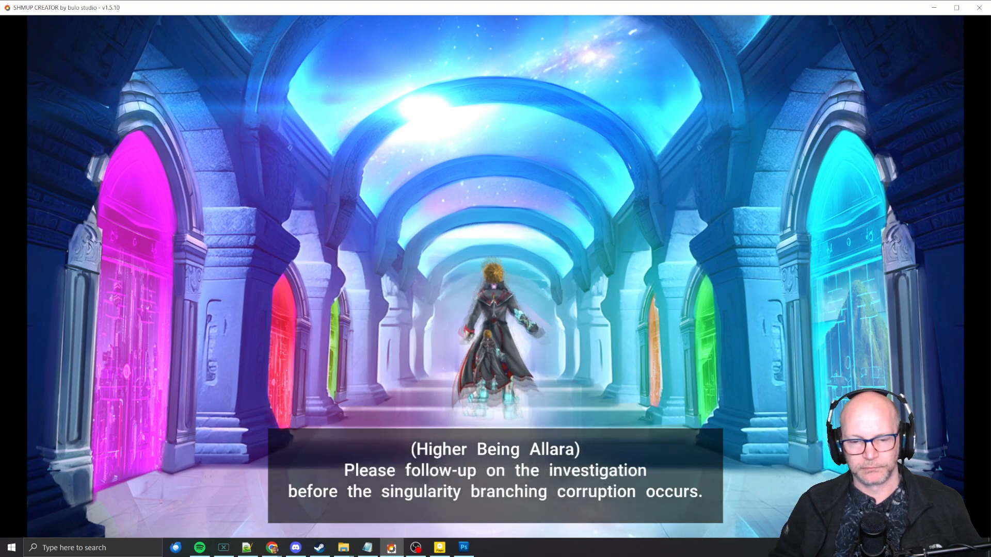
{"action": "key", "text": "Escape"}
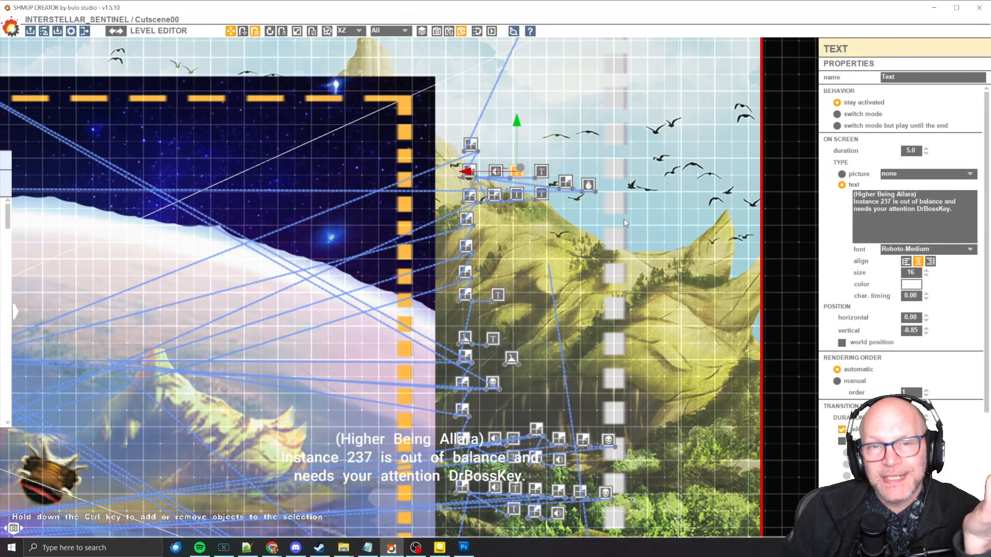
Examine the uppermost trigger that starts the cutscene and the first Countdown node linked below it.
{"action": "middle_click_drag", "start_coordinate": [628, 222], "coordinate": [618, 198]}
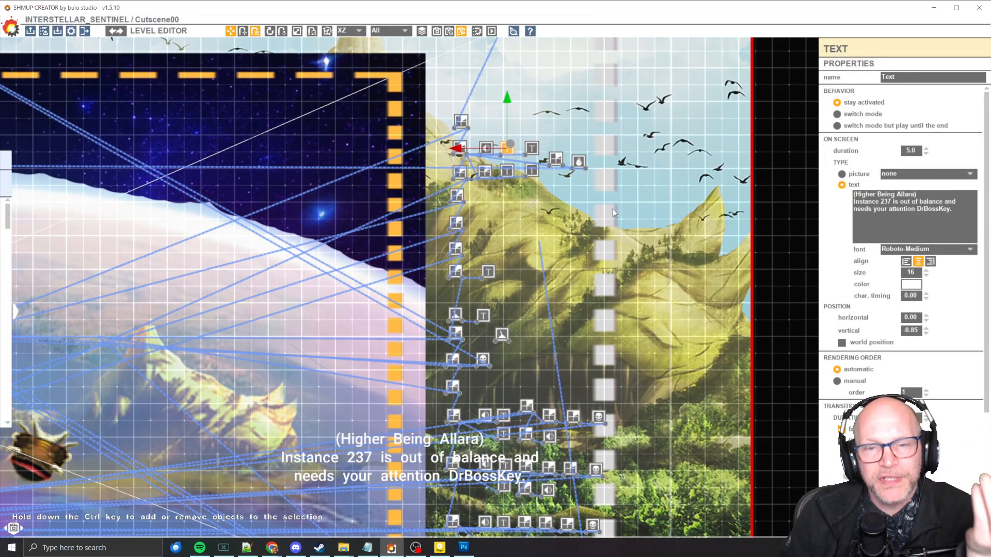
{"action": "scroll", "coordinate": [526, 128], "scroll_direction": "up", "scroll_amount": 2}
{"action": "middle_click_drag", "start_coordinate": [518, 90], "coordinate": [513, 169]}
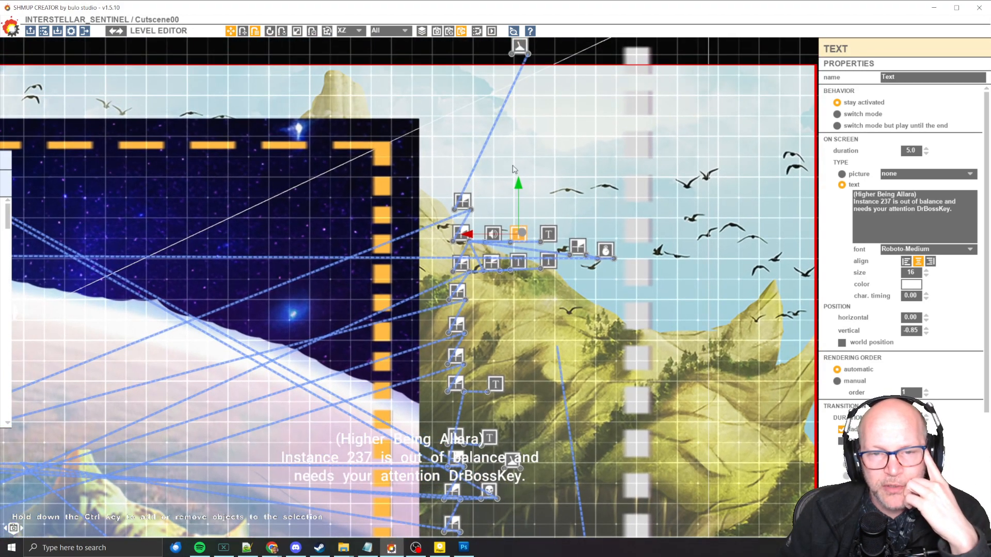
{"action": "left_click", "coordinate": [520, 49]}
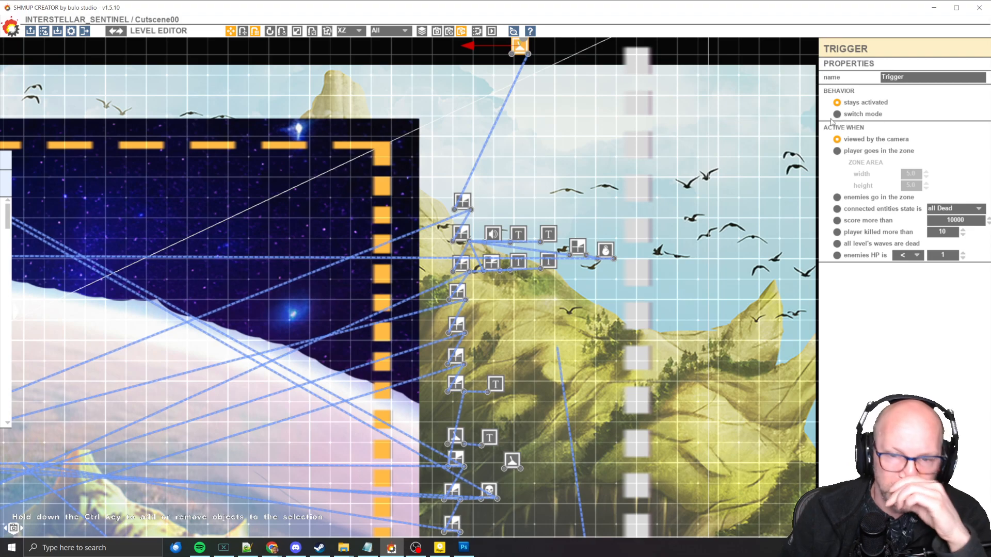
{"action": "left_click", "coordinate": [462, 202]}
{"action": "middle_click_drag", "start_coordinate": [508, 208], "coordinate": [509, 142]}
{"action": "scroll", "coordinate": [510, 142], "scroll_direction": "up", "scroll_amount": 1}
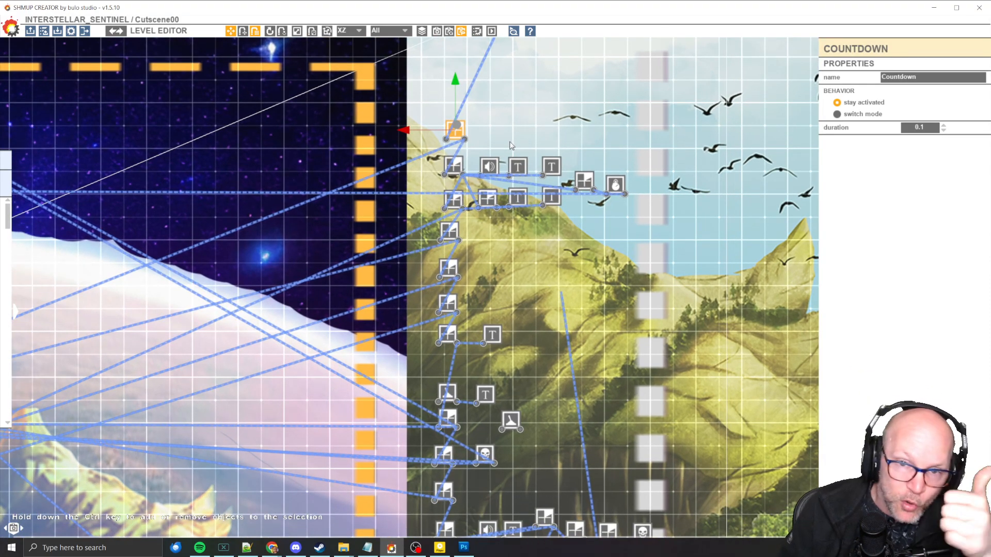
{"action": "middle_click_drag", "start_coordinate": [566, 118], "coordinate": [564, 158]}
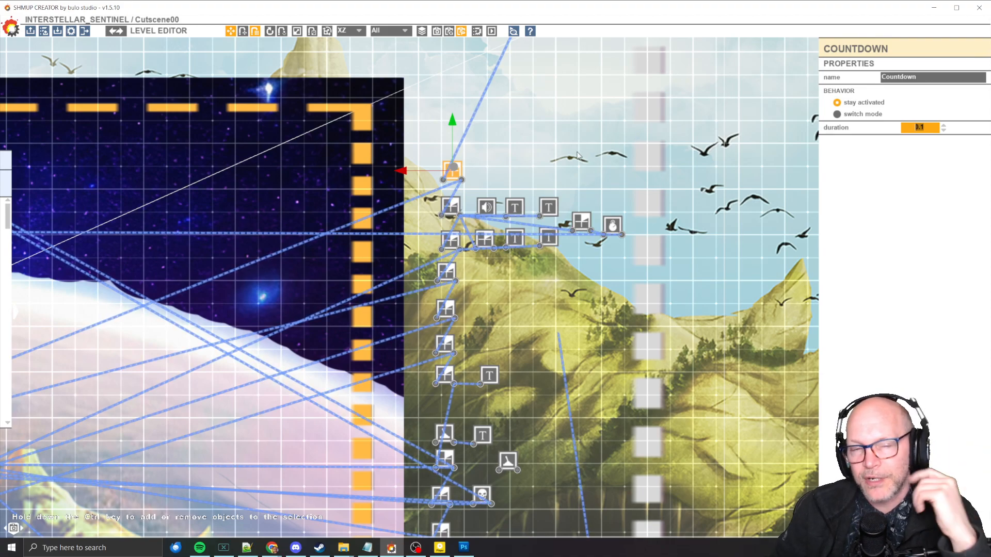
{"action": "scroll", "coordinate": [516, 150], "scroll_direction": "down", "scroll_amount": 2}
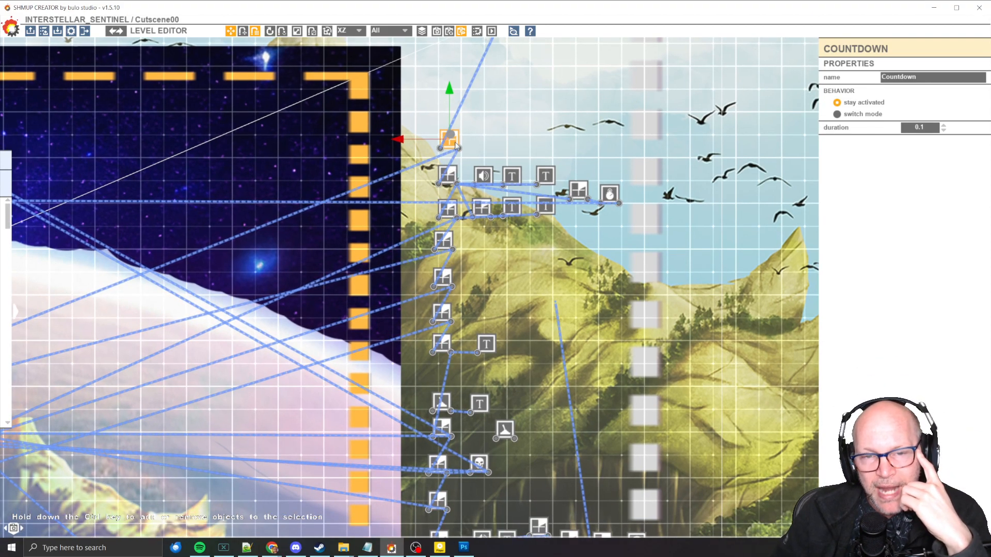
Move the Sreevus Mountain Island Wide space background and the CS_Intro_Beach background down, clear of the camera frame.
{"action": "middle_click_drag", "start_coordinate": [448, 160], "coordinate": [527, 129]}
{"action": "middle_click_drag", "start_coordinate": [489, 162], "coordinate": [504, 189]}
{"action": "left_click", "coordinate": [504, 189]}
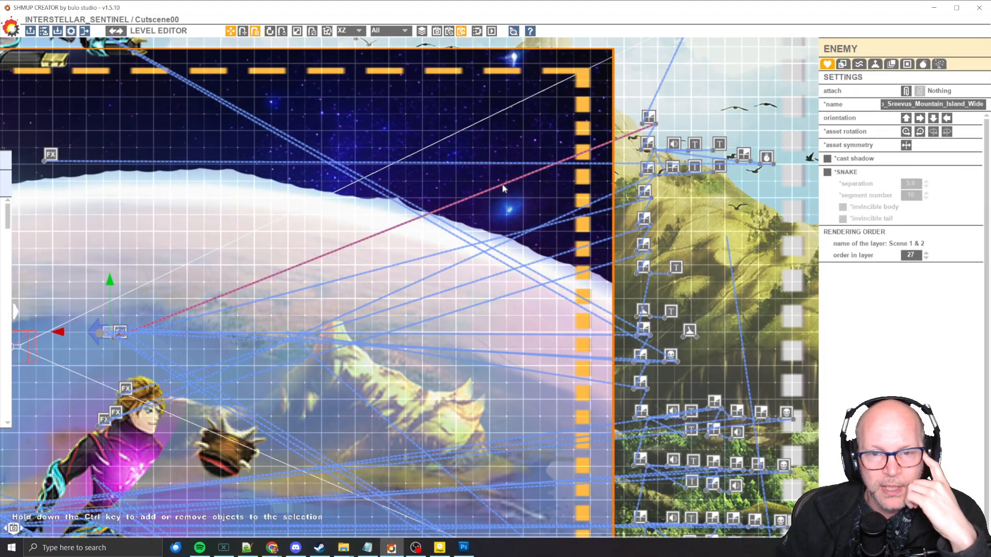
{"action": "middle_click_drag", "start_coordinate": [429, 246], "coordinate": [633, 173]}
{"action": "scroll", "coordinate": [532, 188], "scroll_direction": "down", "scroll_amount": 3}
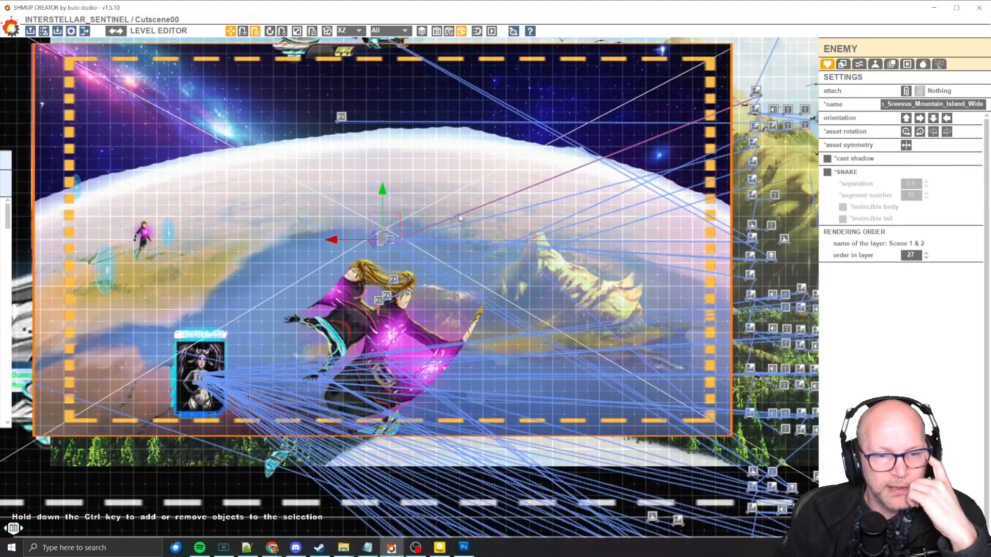
{"action": "scroll", "coordinate": [459, 218], "scroll_direction": "down", "scroll_amount": 2}
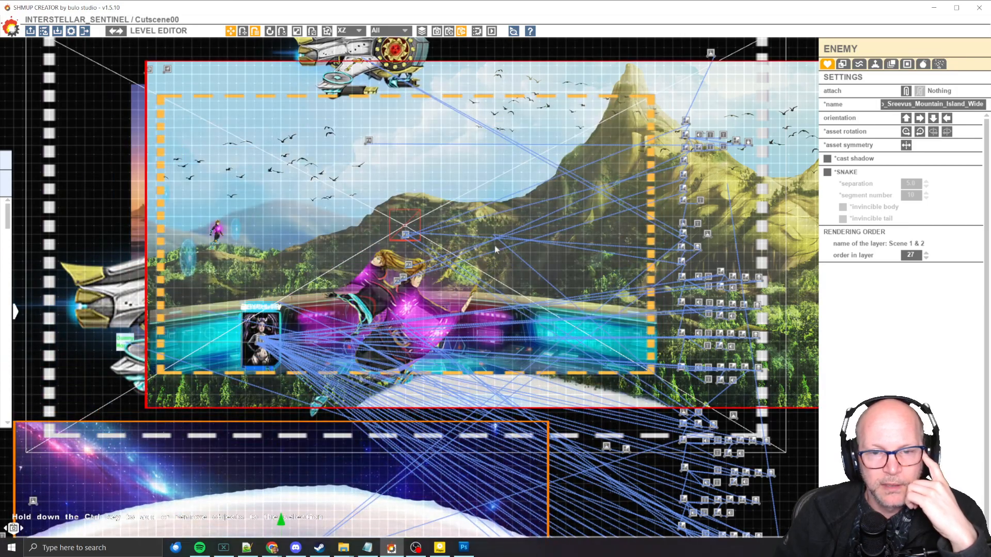
{"action": "left_click_drag", "start_coordinate": [488, 185], "coordinate": [495, 501]}
{"action": "left_click_drag", "start_coordinate": [445, 166], "coordinate": [488, 480]}
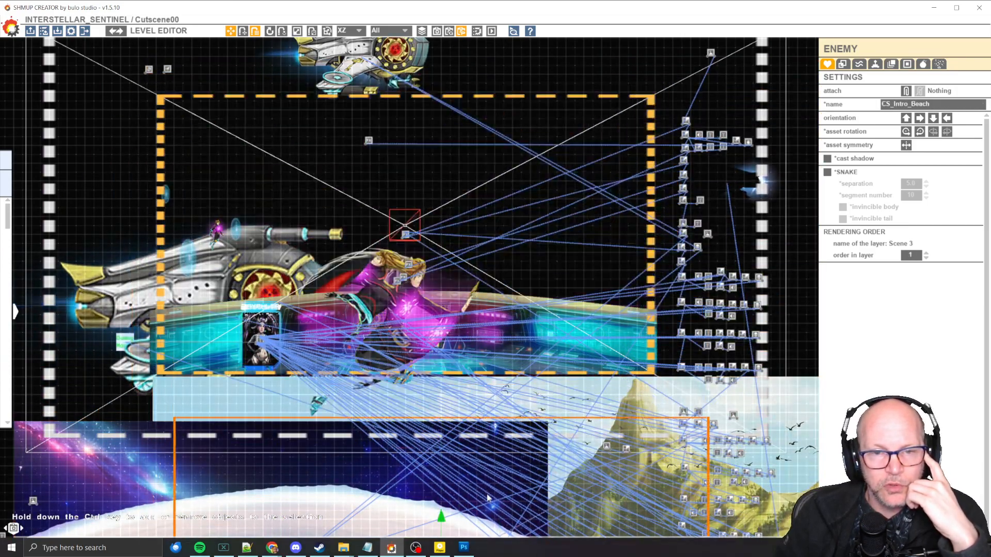
Examine the sfx2 FX node's HallOfWhispers glow particle system and trace its links to the countdown column.
{"action": "scroll", "coordinate": [406, 239], "scroll_direction": "up", "scroll_amount": 5}
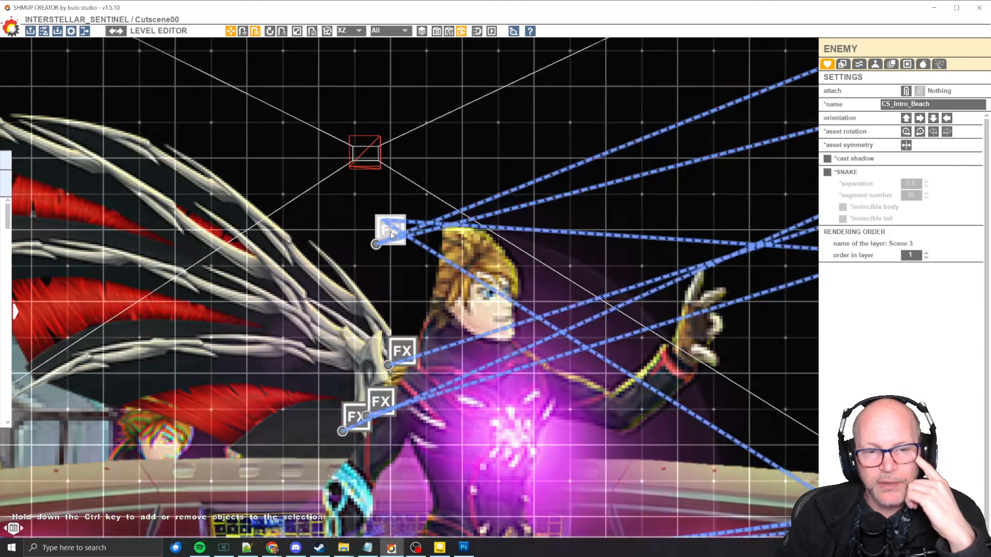
{"action": "left_click", "coordinate": [399, 236]}
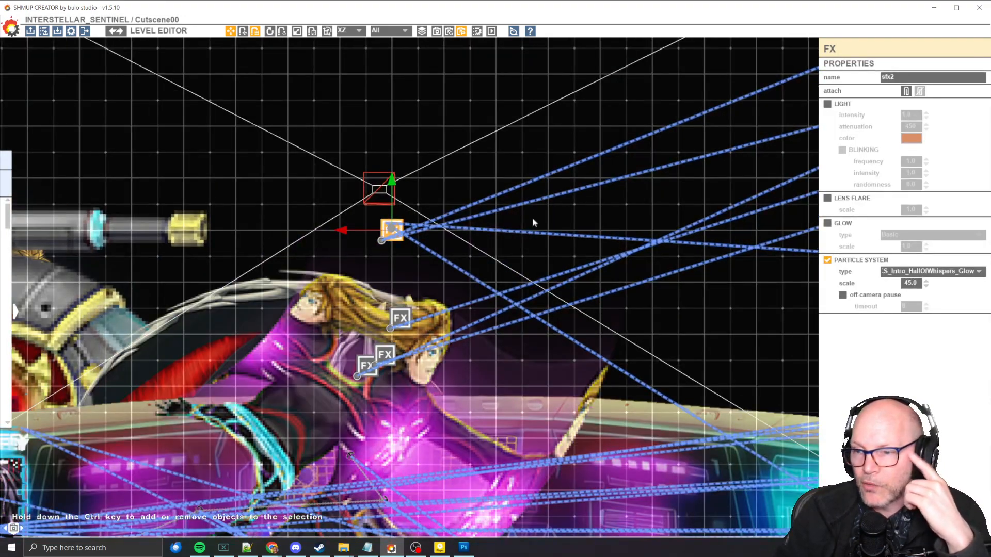
{"action": "middle_click_drag", "start_coordinate": [587, 223], "coordinate": [344, 214]}
{"action": "scroll", "coordinate": [344, 215], "scroll_direction": "down", "scroll_amount": 3}
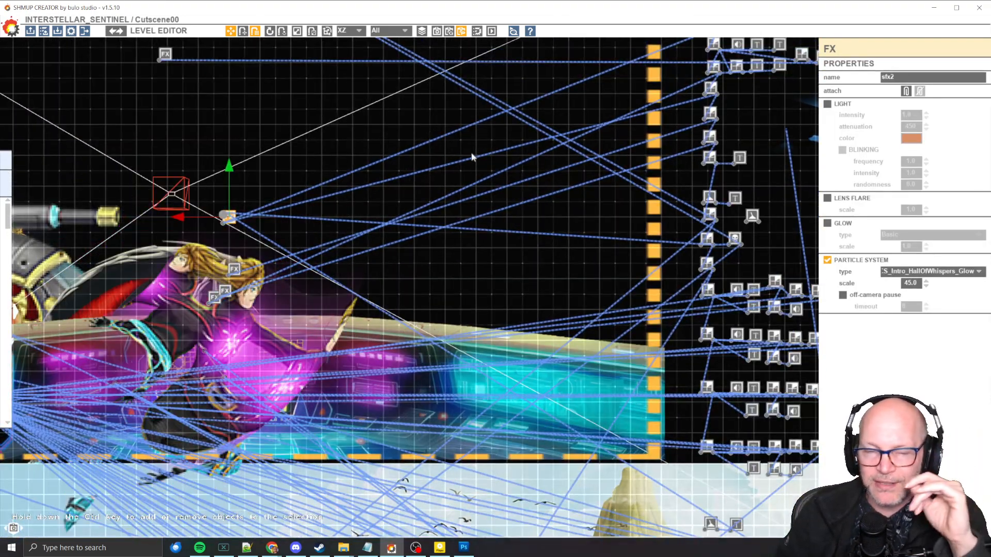
{"action": "middle_click_drag", "start_coordinate": [472, 157], "coordinate": [377, 178]}
{"action": "middle_click_drag", "start_coordinate": [319, 194], "coordinate": [340, 192]}
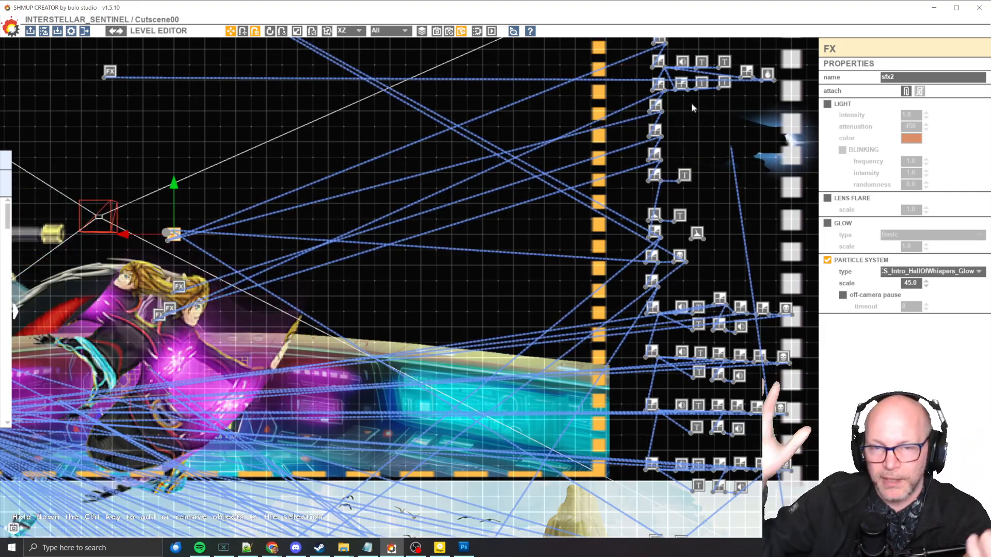
Inspect the VeilPiercerStarship_Gold enemy beside the countdown column, review the level's layer list, and clear the selection.
{"action": "middle_click_drag", "start_coordinate": [688, 124], "coordinate": [389, 259]}
{"action": "scroll", "coordinate": [371, 180], "scroll_direction": "up", "scroll_amount": 1}
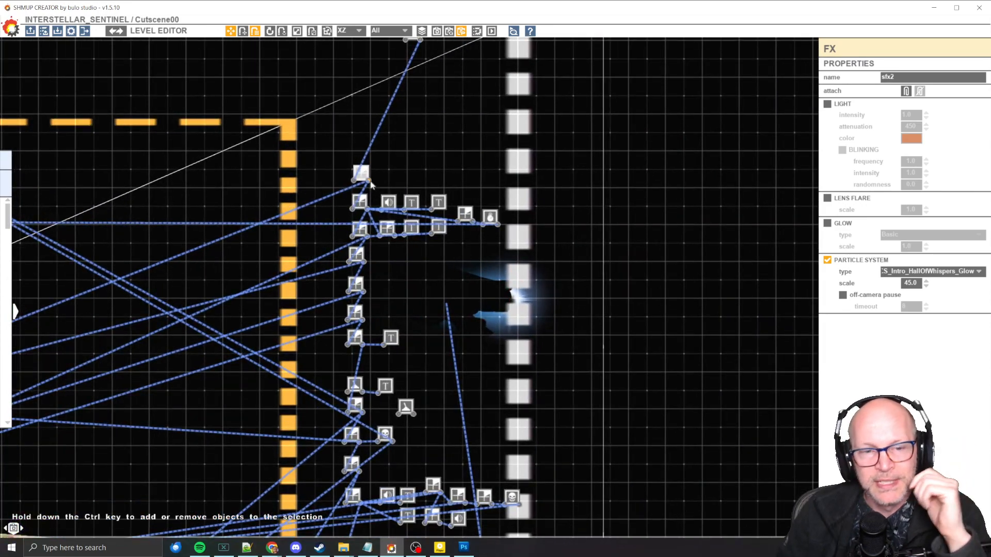
{"action": "scroll", "coordinate": [393, 192], "scroll_direction": "up", "scroll_amount": 1}
{"action": "left_click", "coordinate": [504, 334]}
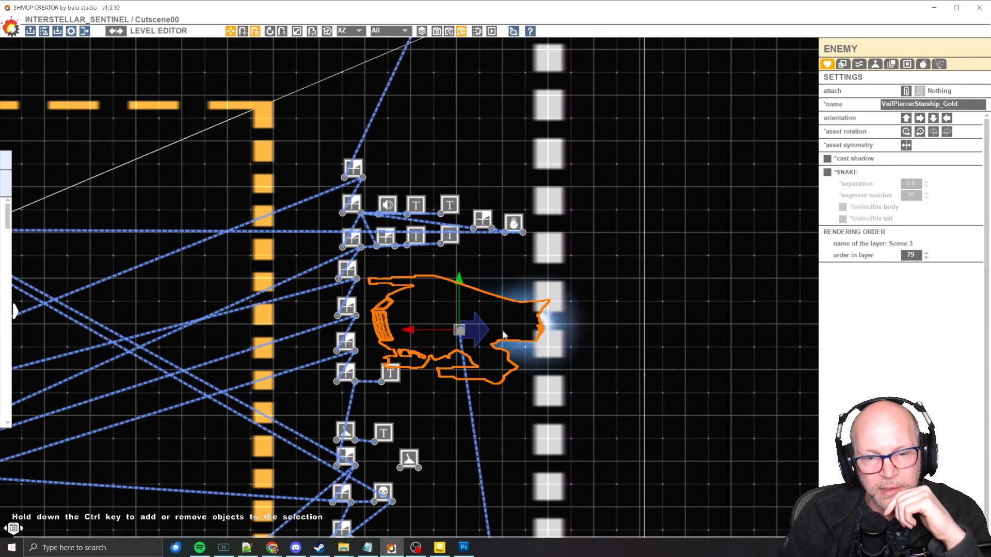
{"action": "left_click", "coordinate": [421, 32]}
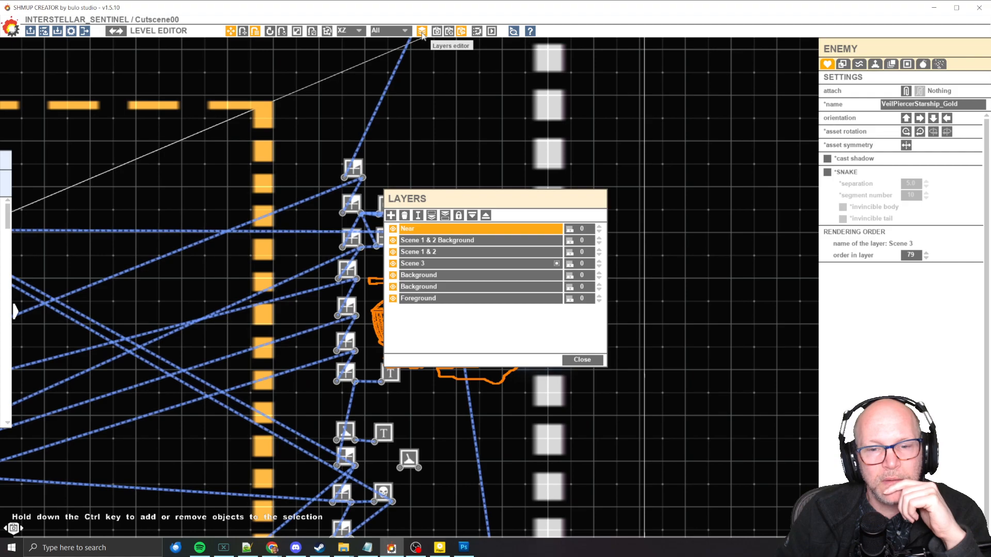
{"action": "left_click", "coordinate": [582, 358]}
{"action": "scroll", "coordinate": [466, 295], "scroll_direction": "down", "scroll_amount": 1}
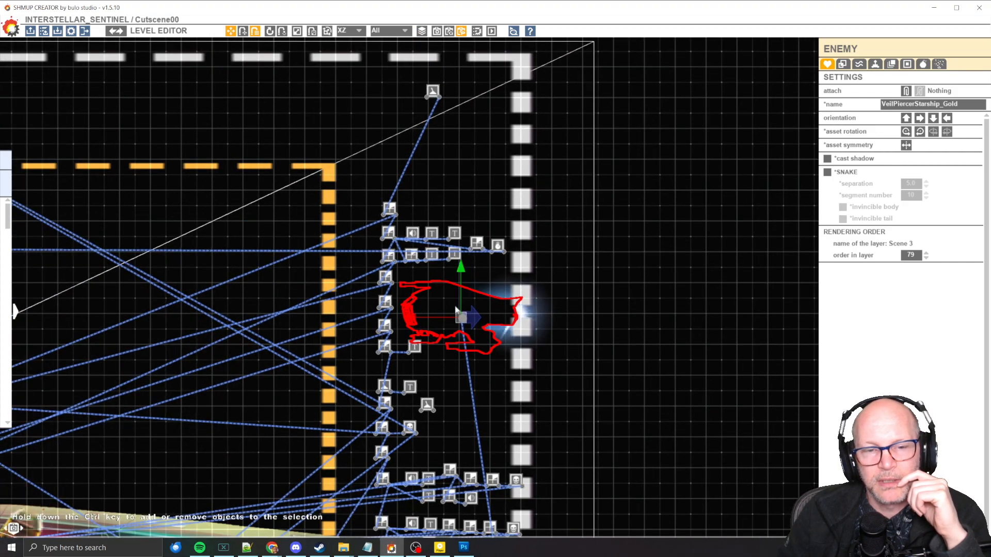
{"action": "left_click", "coordinate": [416, 138]}
Examine the first Allara line's SubtitleBacking picture node, its countdown, and the CS_Intro_VO_Allara_01.mp3 sound node.
{"action": "middle_click_drag", "start_coordinate": [425, 183], "coordinate": [468, 109]}
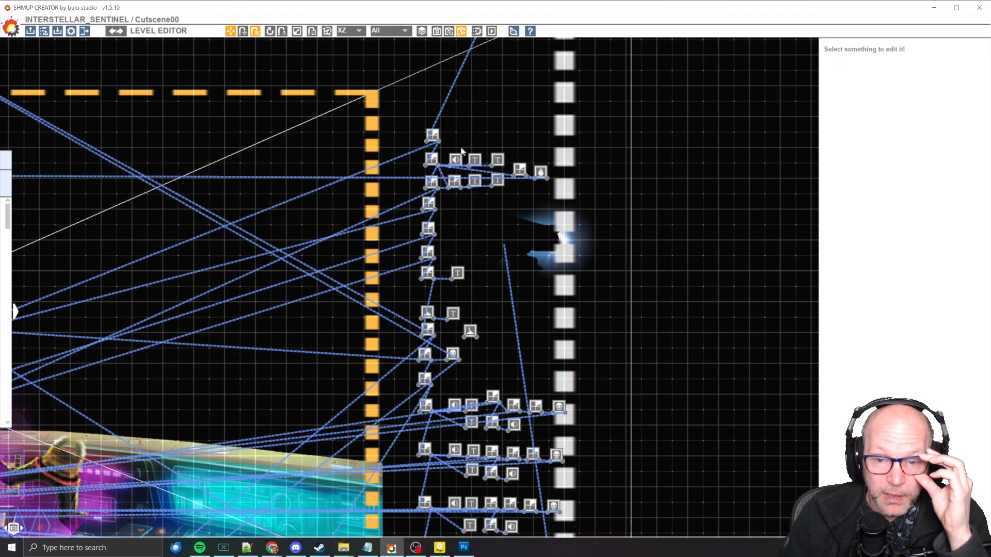
{"action": "left_click", "coordinate": [498, 160]}
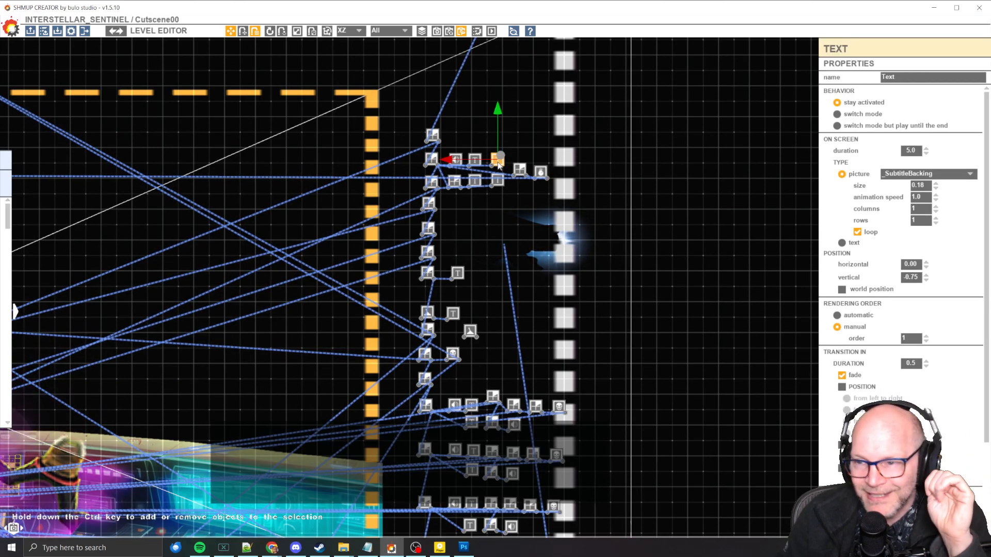
{"action": "scroll", "coordinate": [499, 165], "scroll_direction": "up", "scroll_amount": 3}
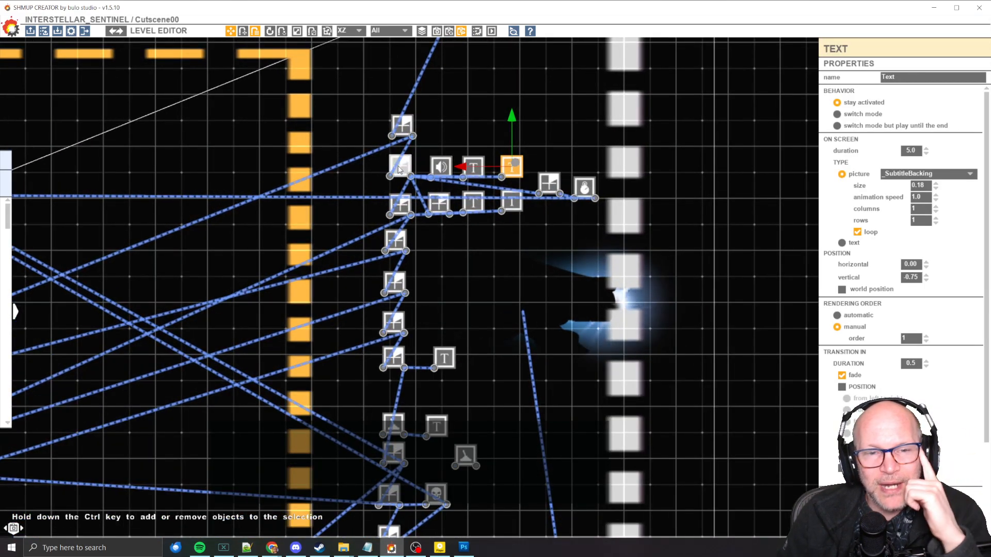
{"action": "left_click", "coordinate": [399, 166]}
{"action": "left_click", "coordinate": [446, 170]}
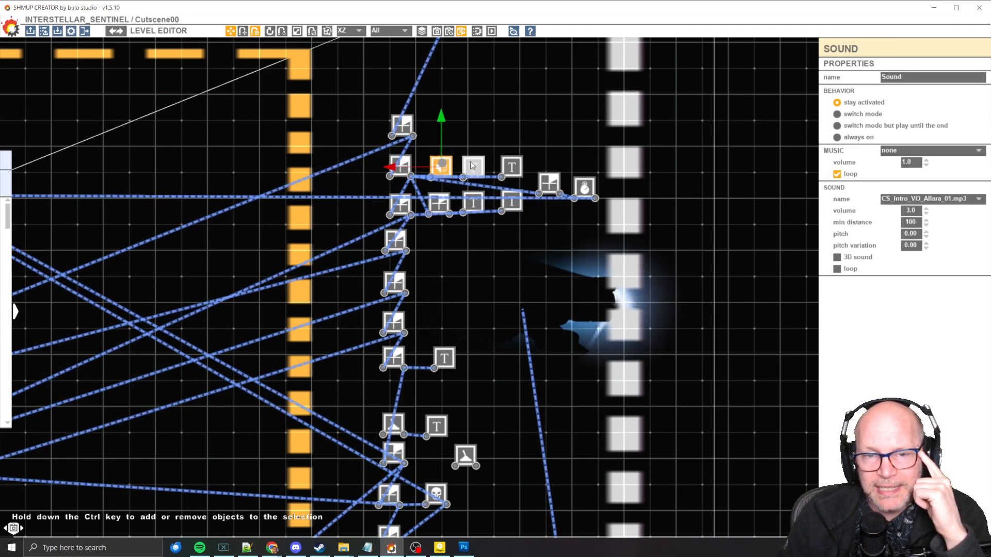
Move the CS_Intro_VO_Allara_01.mp3 sound node above its row, and inspect the row's countdown, subtitle text and SubtitleBacking picture nodes.
{"action": "scroll", "coordinate": [453, 164], "scroll_direction": "up", "scroll_amount": 2}
{"action": "left_click_drag", "start_coordinate": [419, 176], "coordinate": [416, 139]}
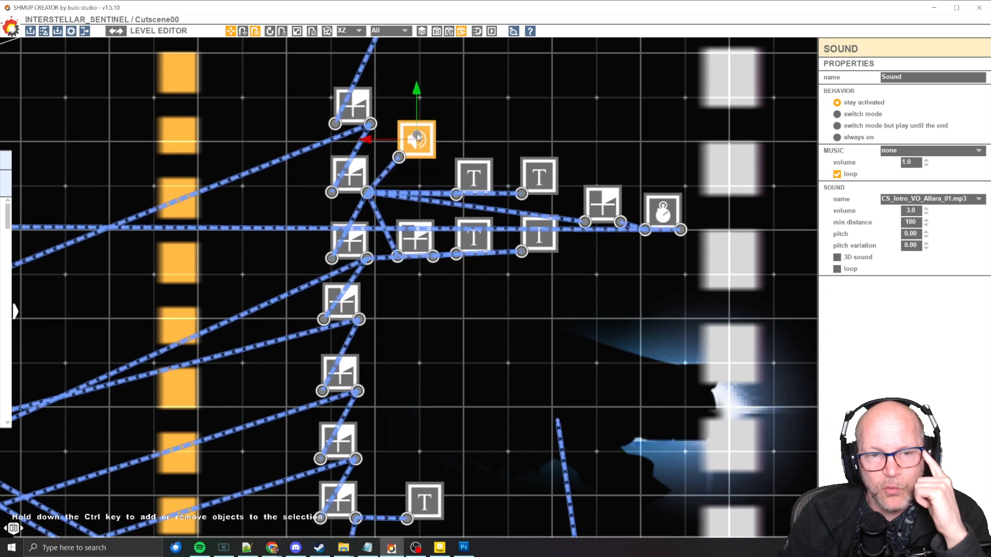
{"action": "left_click", "coordinate": [349, 173]}
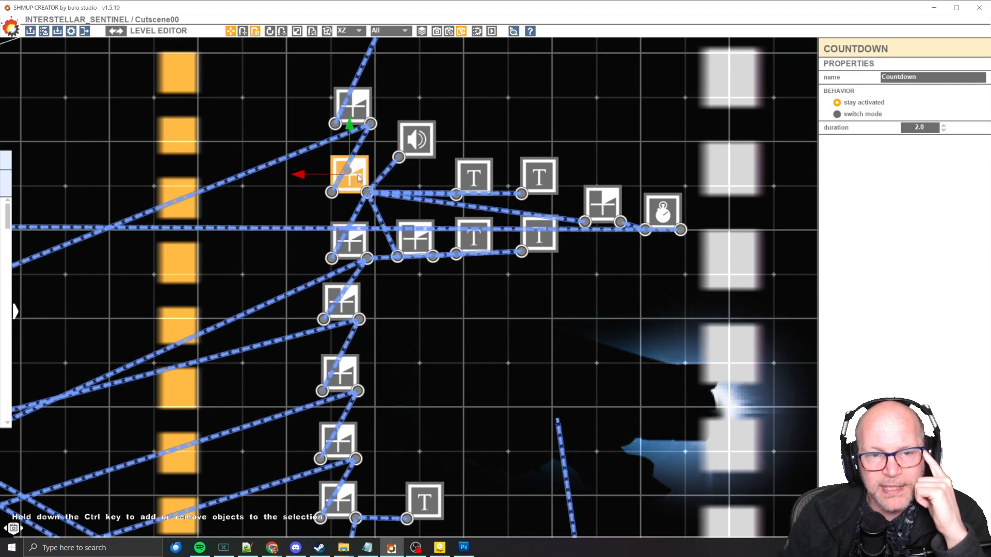
{"action": "left_click", "coordinate": [474, 178]}
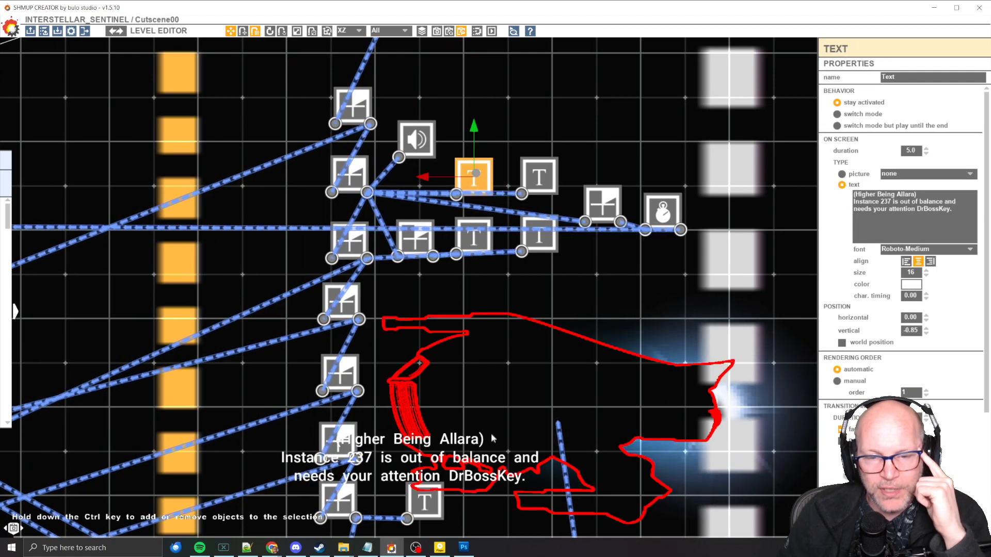
{"action": "left_click", "coordinate": [541, 176]}
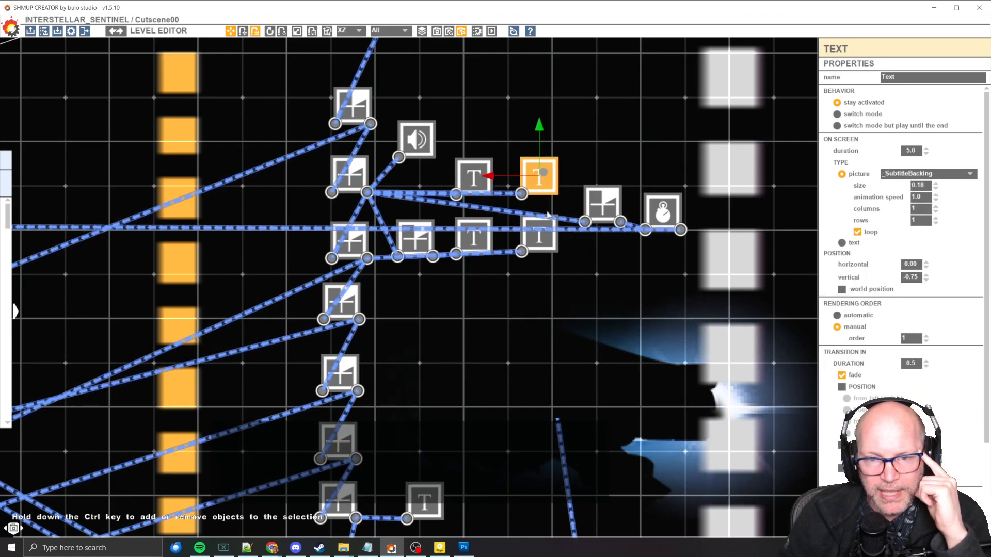
{"action": "left_click_drag", "start_coordinate": [545, 171], "coordinate": [536, 131]}
{"action": "scroll", "coordinate": [532, 165], "scroll_direction": "down", "scroll_amount": 3}
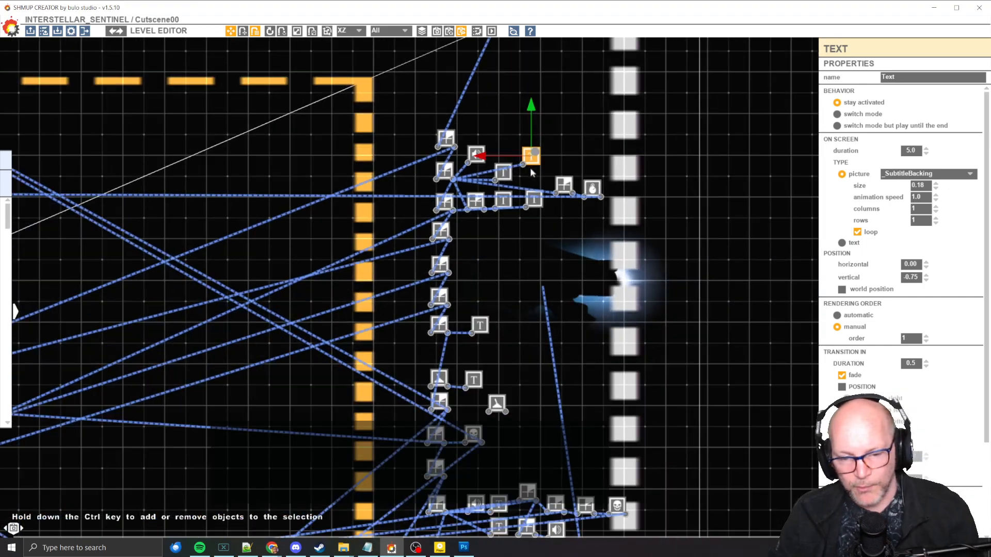
{"action": "key", "text": "ctrl+z"}
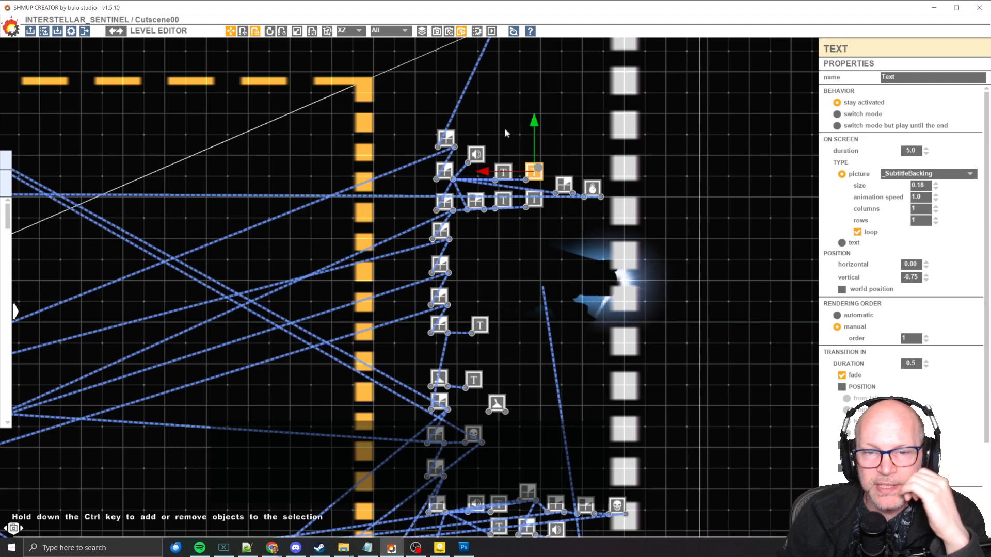
Inspect the first Allara subtitle text and move the countdown and Timer nodes at its row's end up, clear of the text nodes.
{"action": "left_click", "coordinate": [507, 179]}
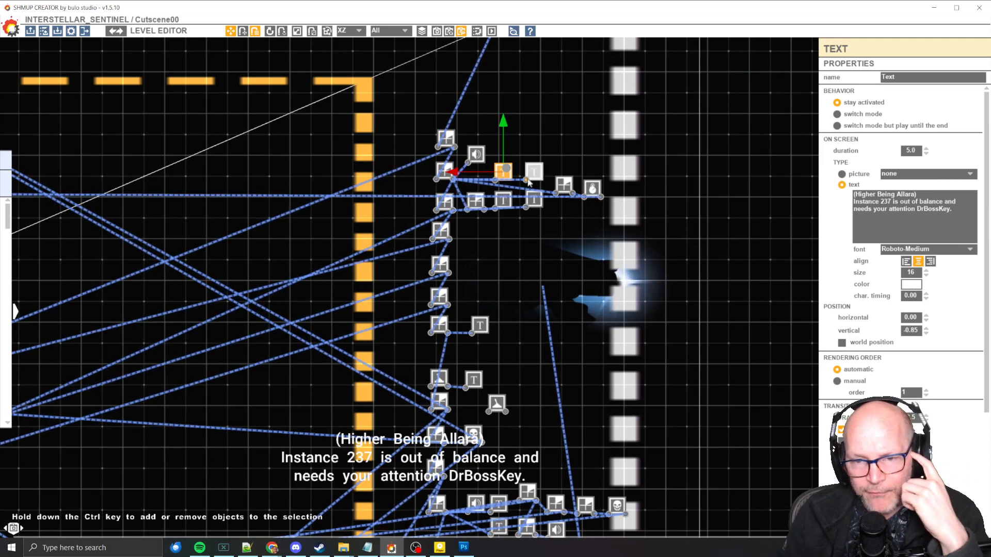
{"action": "scroll", "coordinate": [495, 187], "scroll_direction": "up", "scroll_amount": 1}
{"action": "middle_click_drag", "start_coordinate": [615, 150], "coordinate": [506, 178]}
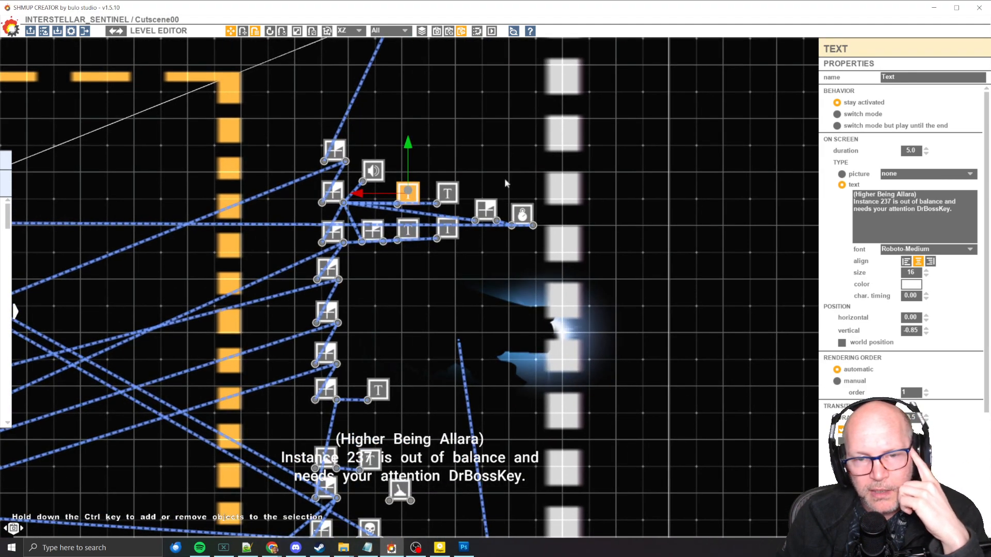
{"action": "left_click", "coordinate": [486, 214]}
{"action": "left_click_drag", "start_coordinate": [487, 207], "coordinate": [492, 151]}
{"action": "left_click_drag", "start_coordinate": [528, 221], "coordinate": [539, 183]}
Trace the Timer node's link to the sfx6 FX node, examine its Anamorphic glow, and return to the first Allara line's nodes.
{"action": "scroll", "coordinate": [372, 214], "scroll_direction": "down", "scroll_amount": 4}
{"action": "middle_click_drag", "start_coordinate": [320, 252], "coordinate": [584, 242]}
{"action": "scroll", "coordinate": [358, 199], "scroll_direction": "down", "scroll_amount": 1}
{"action": "middle_click_drag", "start_coordinate": [359, 200], "coordinate": [594, 224]}
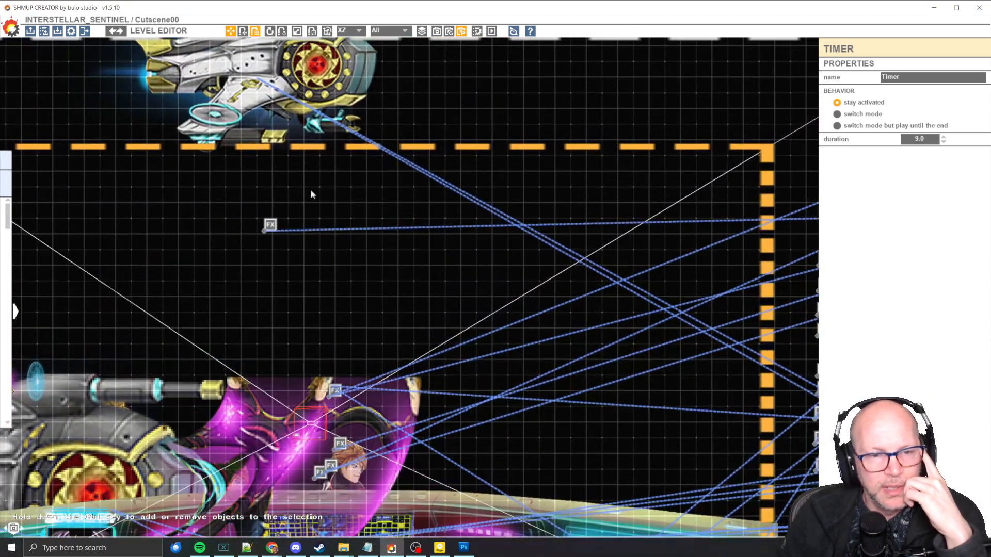
{"action": "left_click", "coordinate": [266, 227]}
{"action": "left_click", "coordinate": [270, 225]}
{"action": "middle_click_drag", "start_coordinate": [338, 236], "coordinate": [540, 202]}
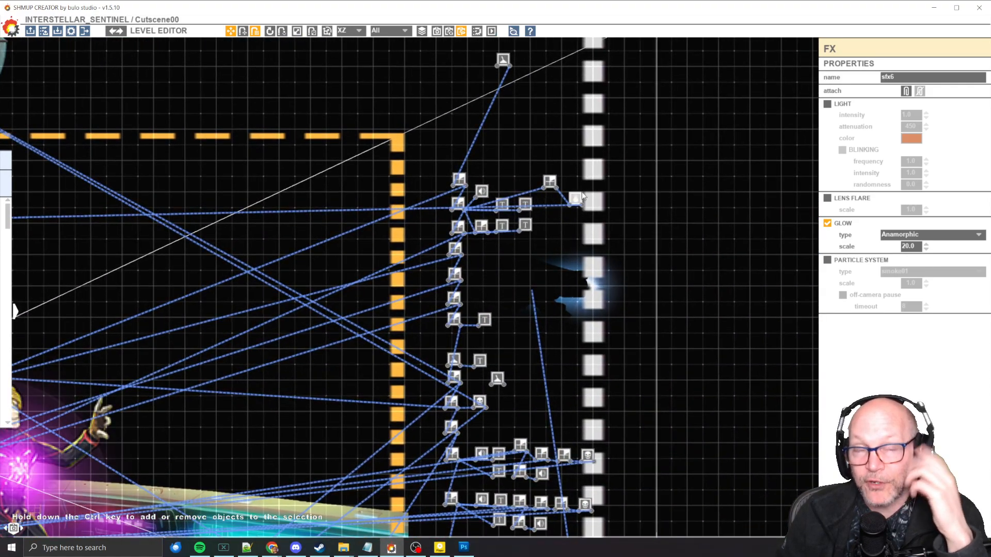
{"action": "scroll", "coordinate": [538, 243], "scroll_direction": "up", "scroll_amount": 4}
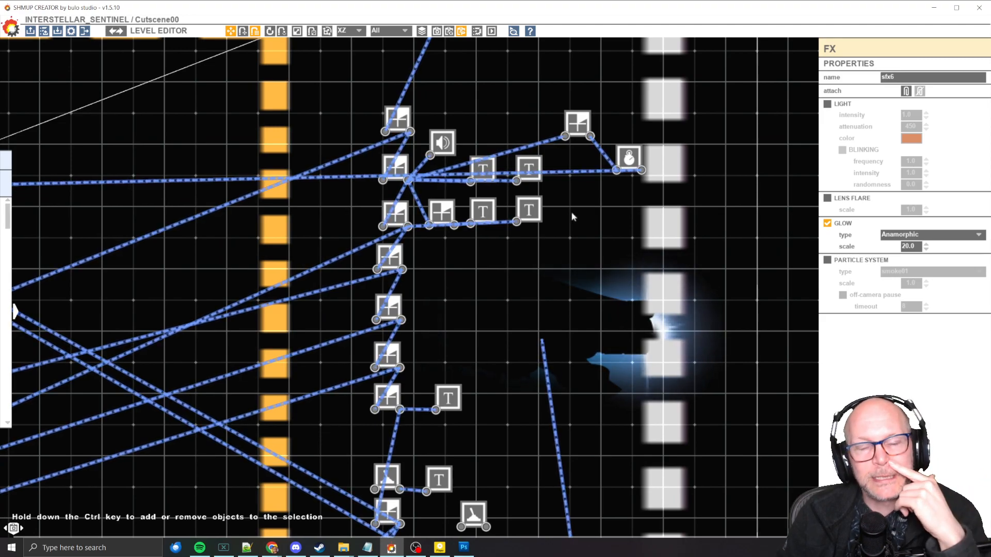
{"action": "middle_click_drag", "start_coordinate": [572, 217], "coordinate": [611, 173]}
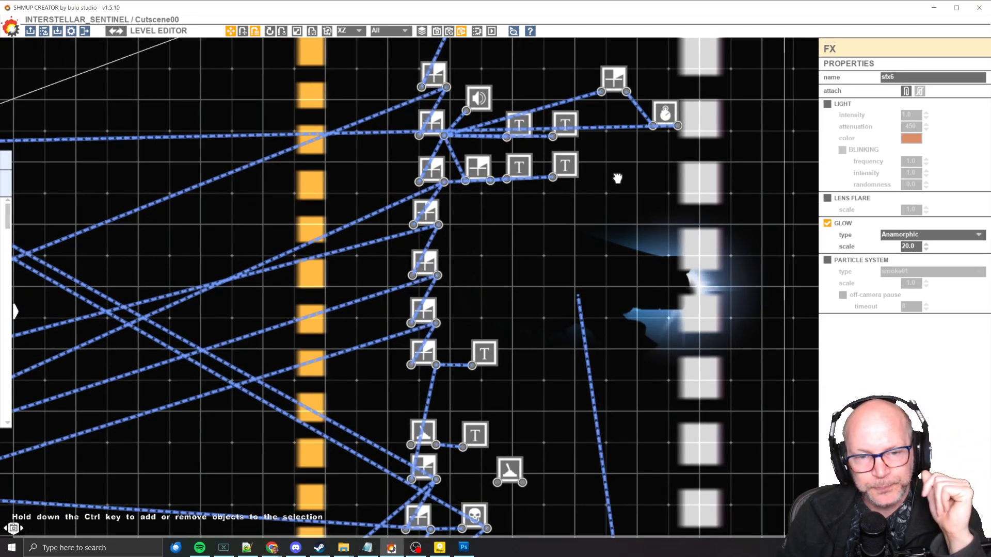
Survey the countdown column down to the character dialogue portraits and the node groups linked to them.
{"action": "scroll", "coordinate": [549, 253], "scroll_direction": "down", "scroll_amount": 4}
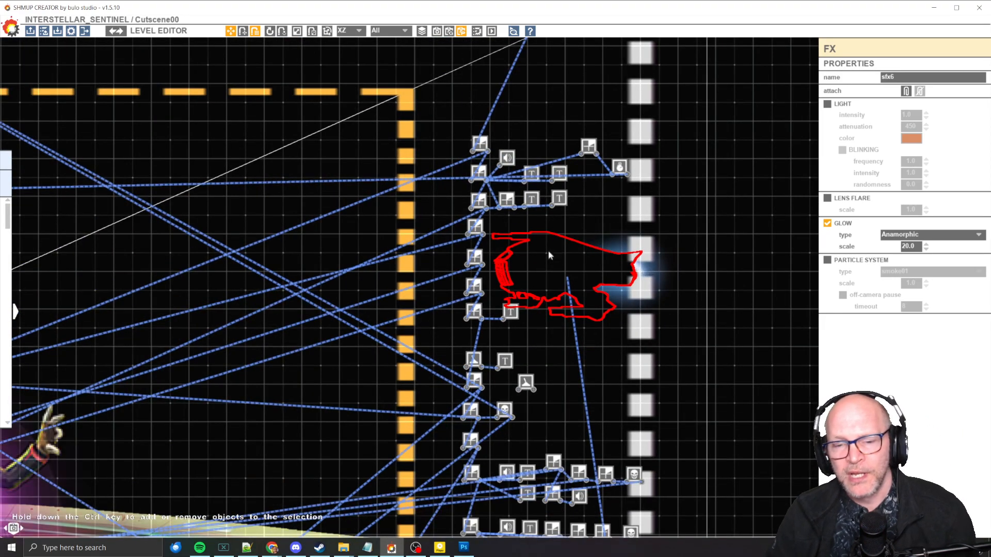
{"action": "middle_click_drag", "start_coordinate": [672, 405], "coordinate": [566, 148]}
{"action": "middle_click_drag", "start_coordinate": [660, 351], "coordinate": [650, 170]}
{"action": "middle_click_drag", "start_coordinate": [665, 379], "coordinate": [655, 62]}
{"action": "middle_click_drag", "start_coordinate": [652, 411], "coordinate": [677, 225]}
{"action": "scroll", "coordinate": [678, 225], "scroll_direction": "down", "scroll_amount": 3}
{"action": "middle_click_drag", "start_coordinate": [517, 103], "coordinate": [555, 387]}
{"action": "middle_click_drag", "start_coordinate": [537, 204], "coordinate": [766, 151]}
{"action": "scroll", "coordinate": [577, 264], "scroll_direction": "down", "scroll_amount": 4}
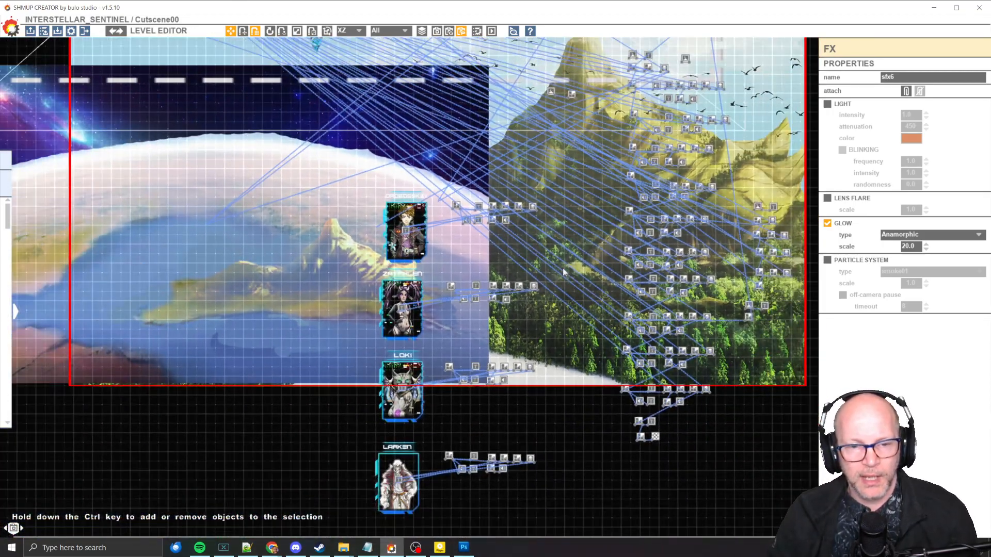
{"action": "middle_click_drag", "start_coordinate": [589, 413], "coordinate": [601, 364]}
{"action": "scroll", "coordinate": [440, 168], "scroll_direction": "up", "scroll_amount": 1}
{"action": "scroll", "coordinate": [436, 179], "scroll_direction": "up", "scroll_amount": 4}
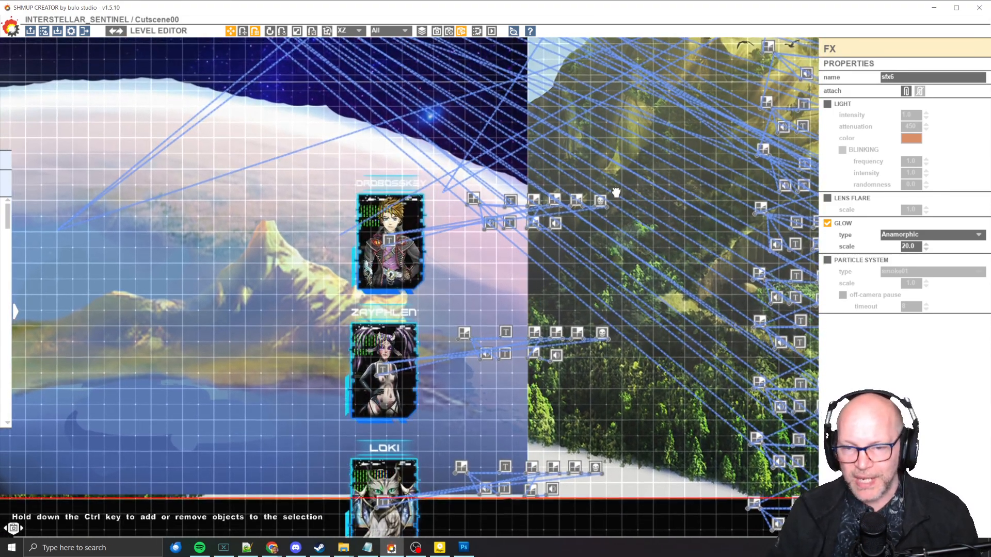
Locate the Scene 3 text node over the mountain background and examine the node rows around it.
{"action": "middle_click_drag", "start_coordinate": [643, 183], "coordinate": [394, 243]}
{"action": "middle_click_drag", "start_coordinate": [485, 206], "coordinate": [357, 318]}
{"action": "scroll", "coordinate": [455, 174], "scroll_direction": "down", "scroll_amount": 1}
{"action": "middle_click_drag", "start_coordinate": [518, 118], "coordinate": [532, 232]}
{"action": "scroll", "coordinate": [448, 183], "scroll_direction": "up", "scroll_amount": 4}
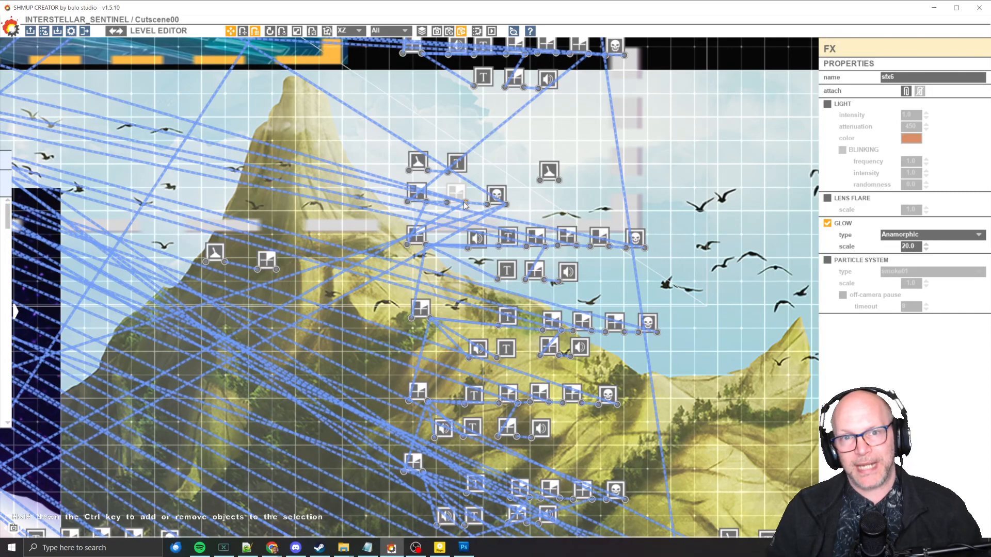
{"action": "scroll", "coordinate": [468, 135], "scroll_direction": "up", "scroll_amount": 1}
{"action": "middle_click_drag", "start_coordinate": [466, 129], "coordinate": [463, 180]}
{"action": "left_click", "coordinate": [448, 220]}
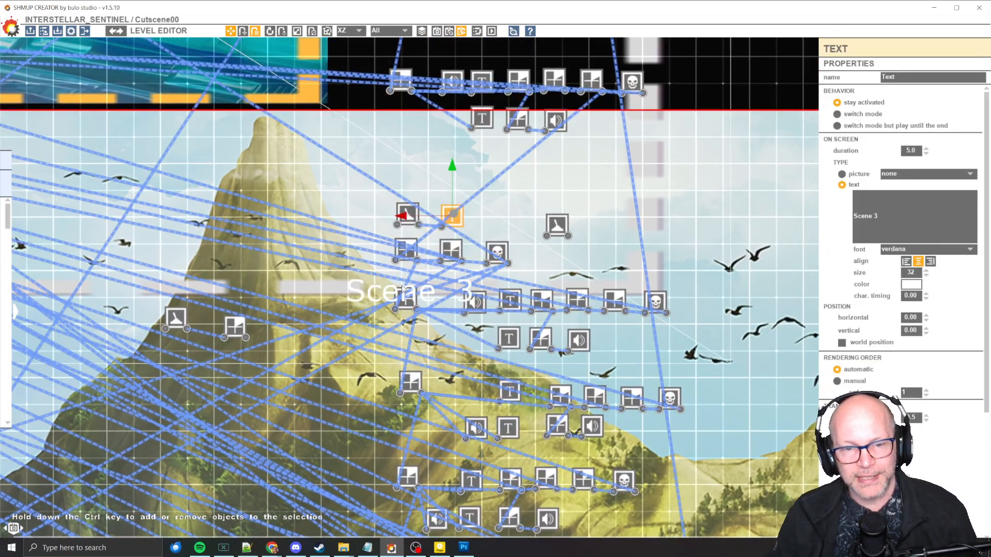
{"action": "middle_click_drag", "start_coordinate": [487, 160], "coordinate": [467, 224]}
{"action": "middle_click_drag", "start_coordinate": [600, 250], "coordinate": [601, 233]}
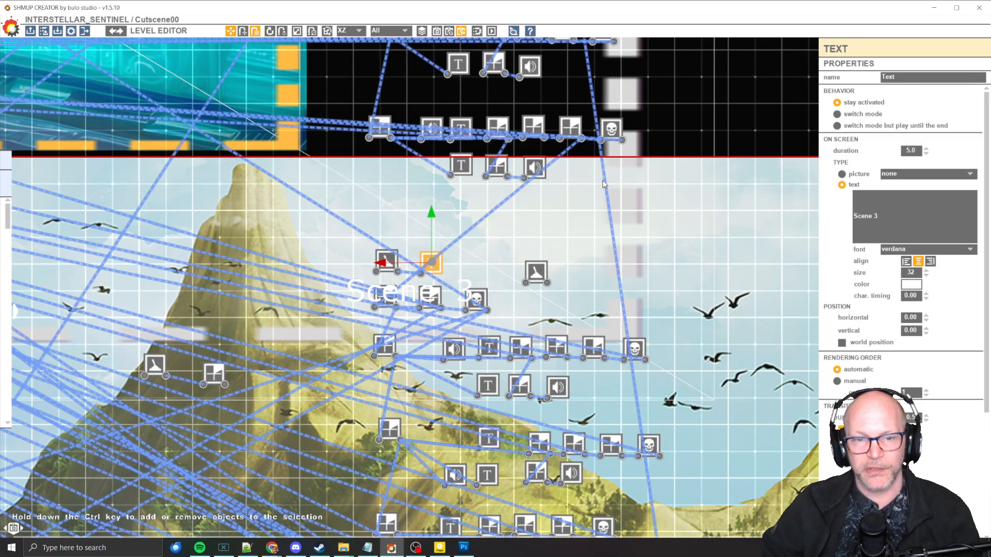
{"action": "scroll", "coordinate": [458, 232], "scroll_direction": "down", "scroll_amount": 3}
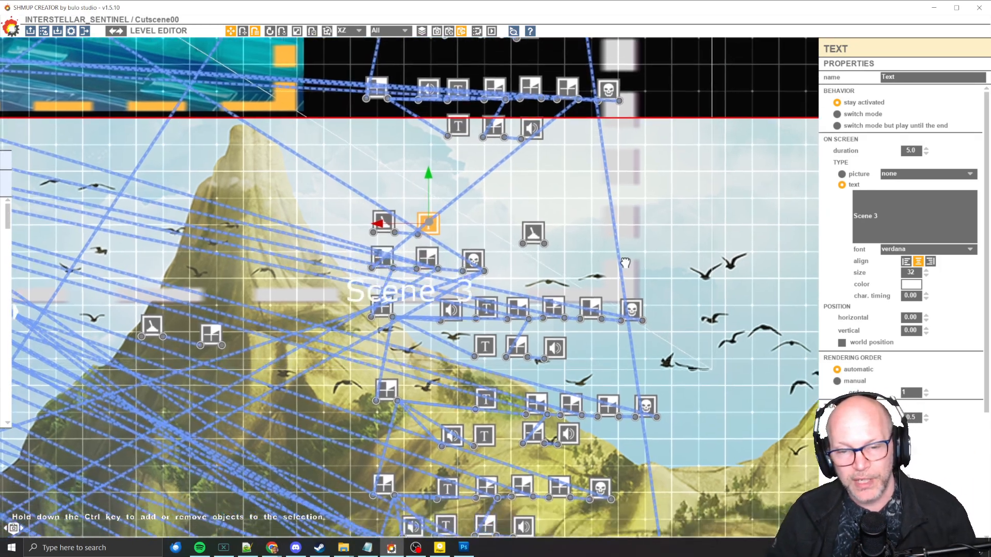
{"action": "scroll", "coordinate": [458, 230], "scroll_direction": "up", "scroll_amount": 3}
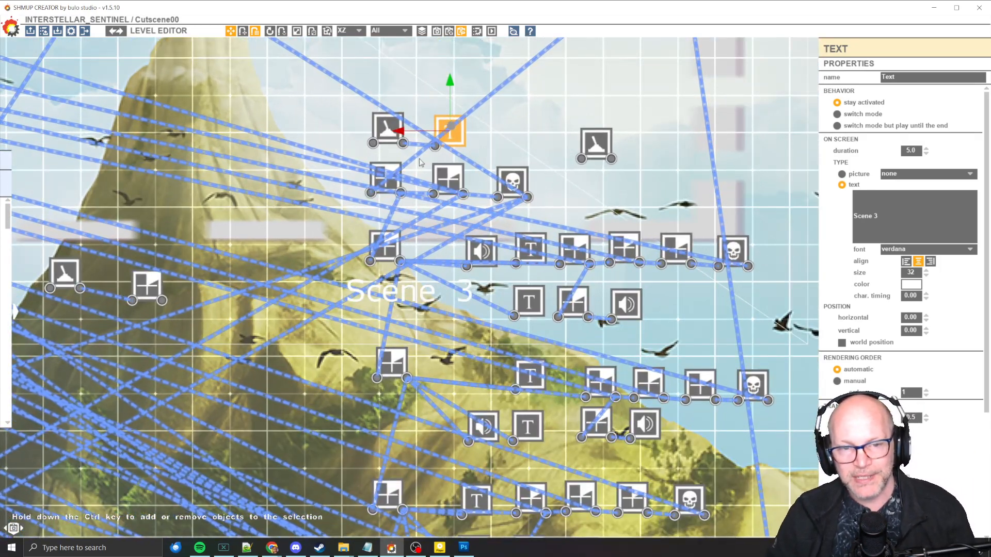
Inspect the Show Island 6.5s countdown, the Show Island countdown, and the Kill node in the row below the Scene 3 text.
{"action": "left_click", "coordinate": [397, 174]}
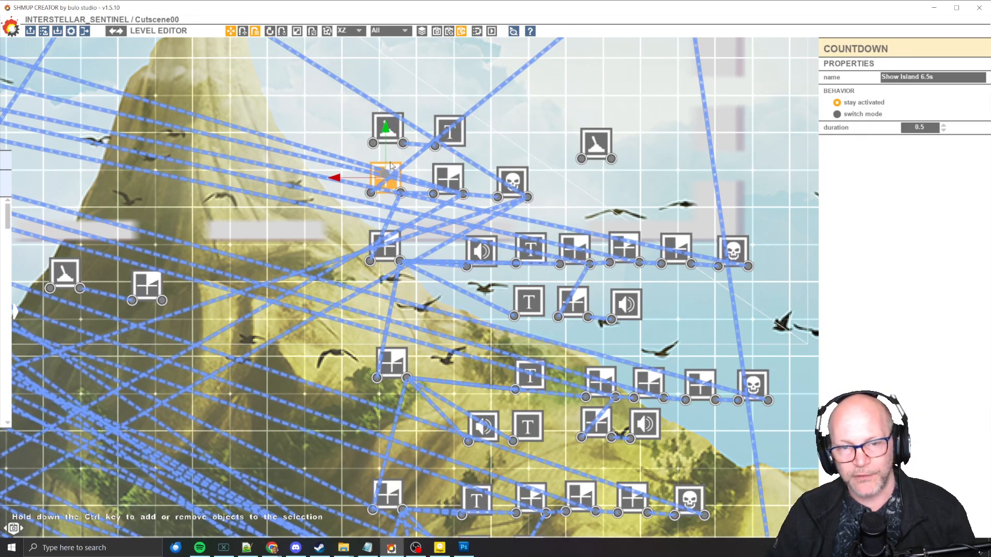
{"action": "left_click", "coordinate": [449, 179]}
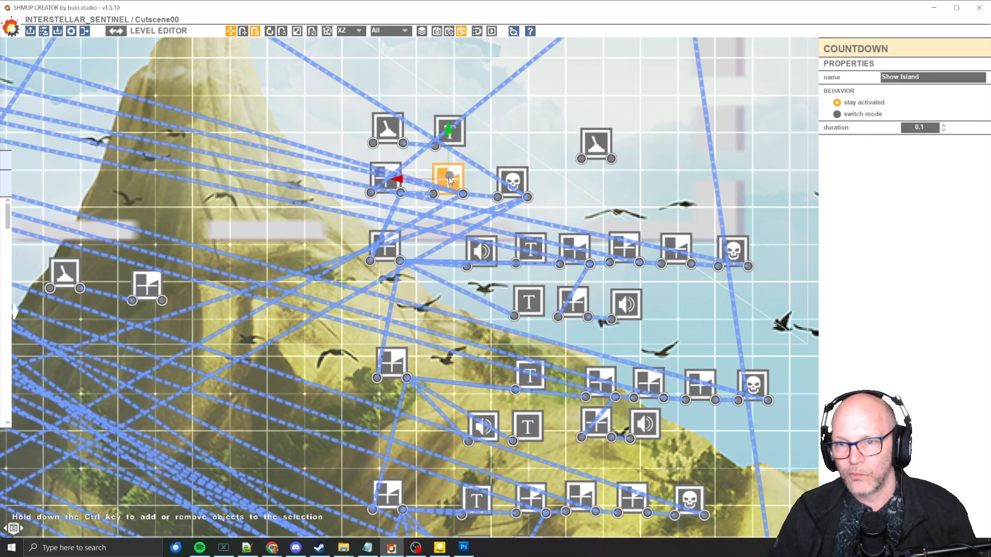
{"action": "left_click", "coordinate": [386, 176]}
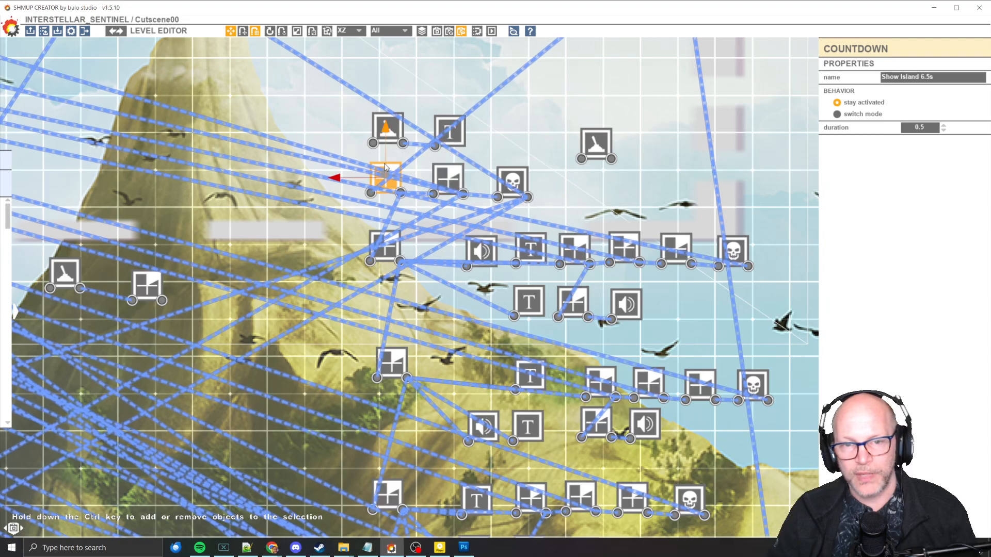
{"action": "left_click", "coordinate": [449, 178]}
{"action": "left_click", "coordinate": [510, 184]}
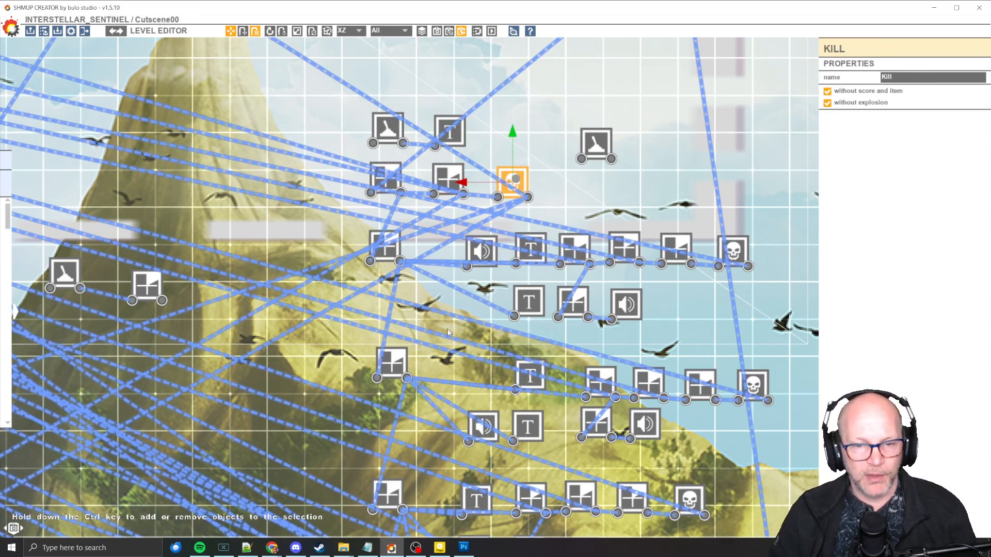
Move the Sreevus Mountain Island background up and to the right behind the Scene 3 nodes.
{"action": "middle_click_drag", "start_coordinate": [452, 296], "coordinate": [462, 246]}
{"action": "scroll", "coordinate": [462, 246], "scroll_direction": "down", "scroll_amount": 4}
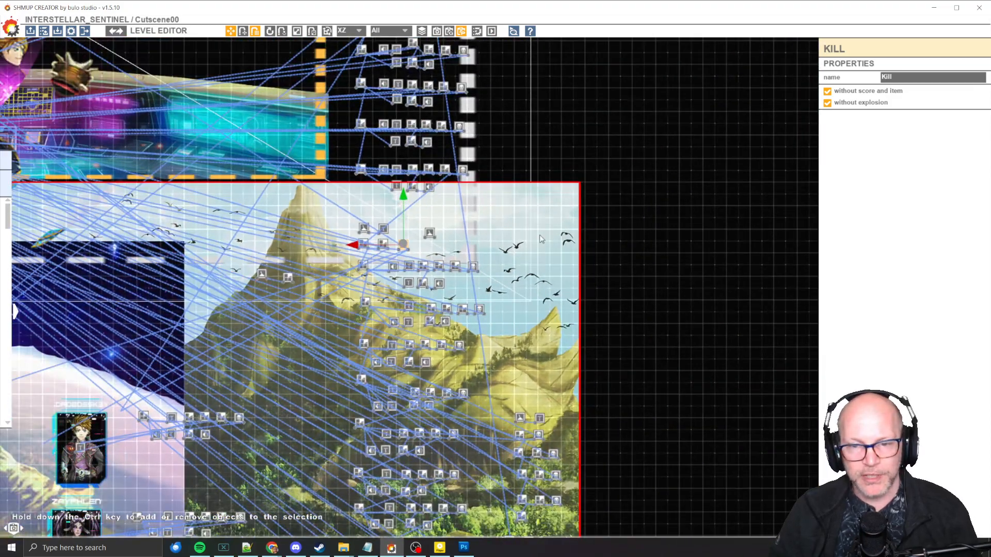
{"action": "left_click", "coordinate": [602, 217]}
{"action": "left_click_drag", "start_coordinate": [694, 196], "coordinate": [698, 178]}
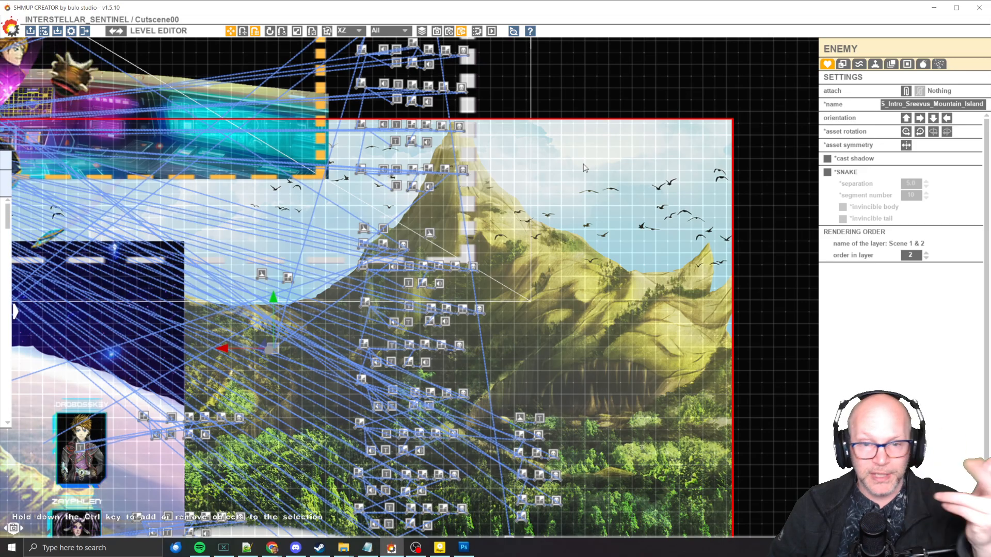
Trace the mountain island background's link to the Kill node and review the Scene 3 dialogue rows beneath it.
{"action": "scroll", "coordinate": [583, 167], "scroll_direction": "up", "scroll_amount": 6}
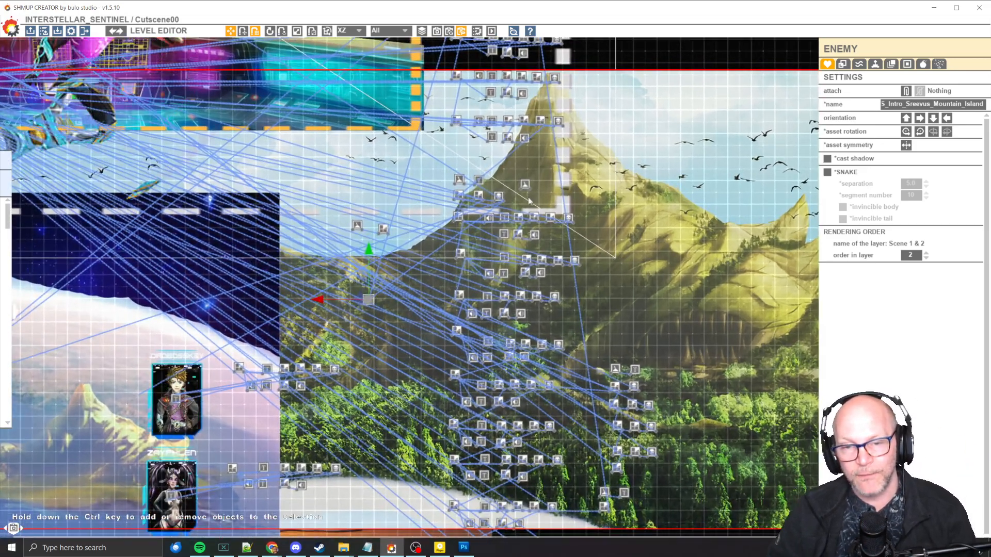
{"action": "scroll", "coordinate": [535, 223], "scroll_direction": "up", "scroll_amount": 3}
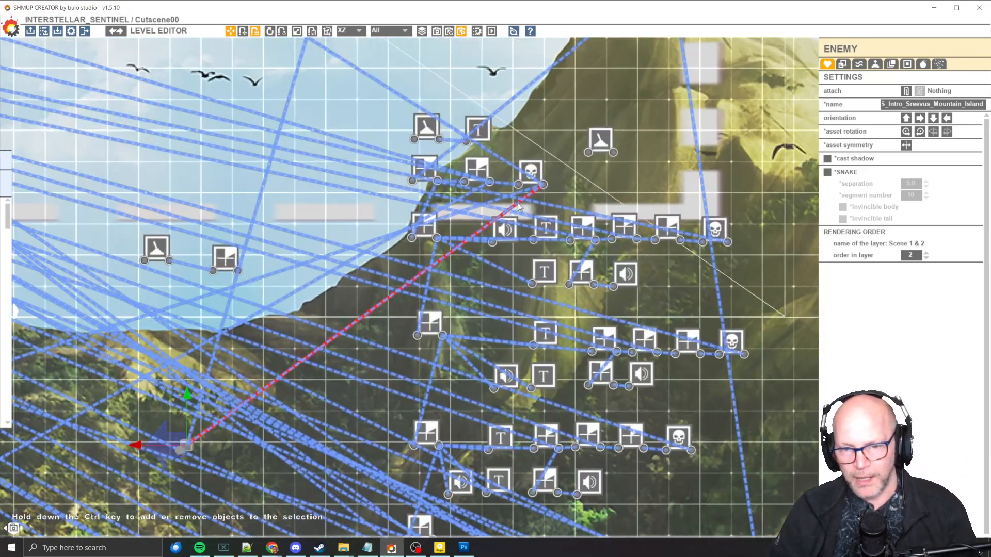
{"action": "middle_click_drag", "start_coordinate": [549, 239], "coordinate": [529, 193]}
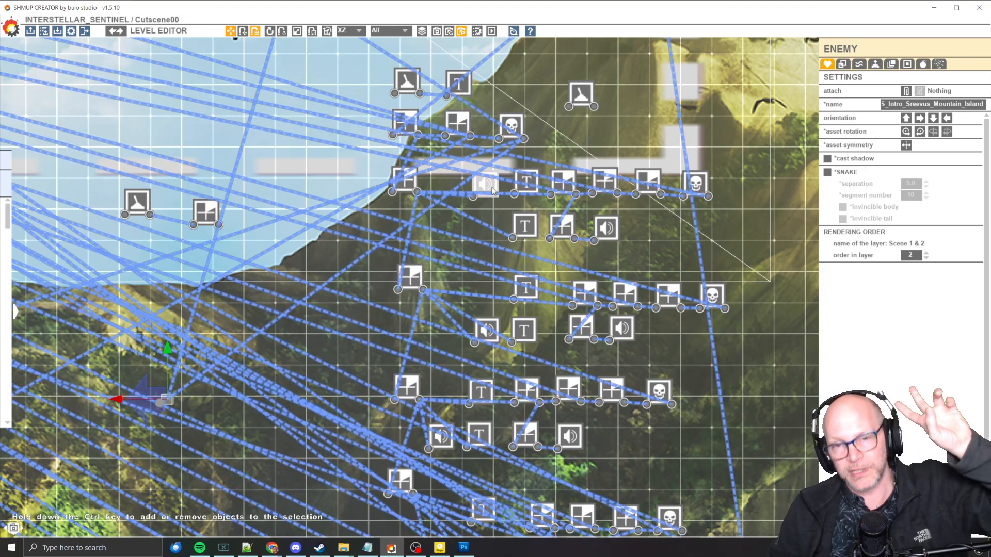
{"action": "scroll", "coordinate": [399, 333], "scroll_direction": "down", "scroll_amount": 5}
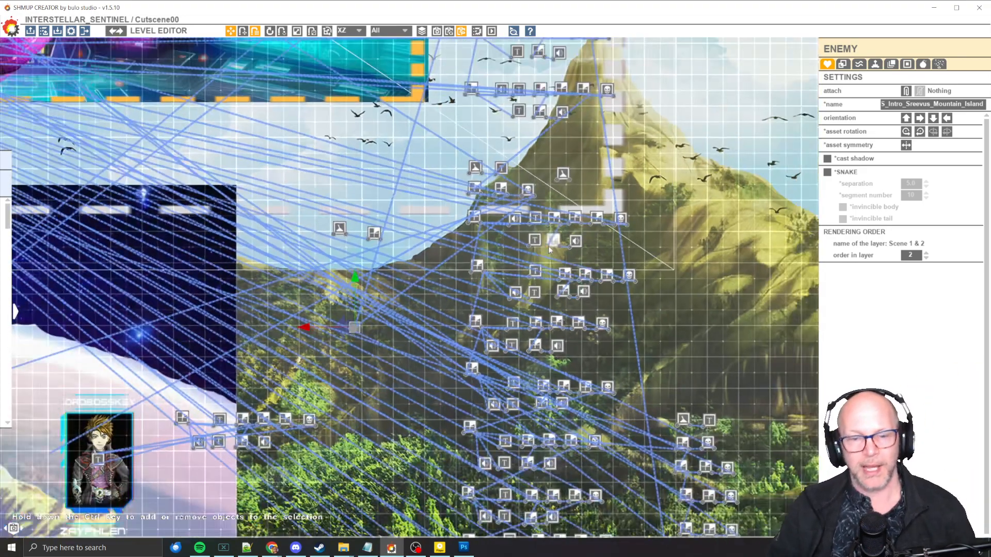